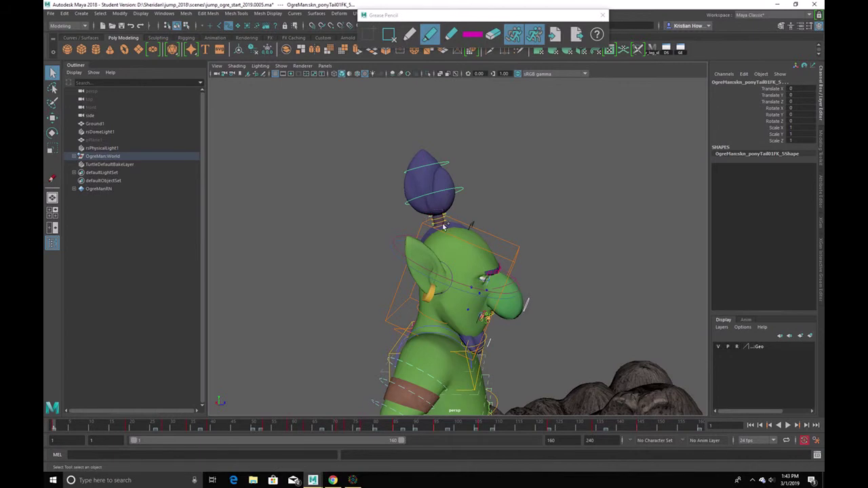
- Select the ogre's ponytail controls without the head controls and delete all their existing keys in the Dope Sheet
{"action": "left_click", "coordinate": [461, 257]}
{"action": "scroll", "coordinate": [513, 282], "scroll_direction": "up", "scroll_amount": 6}
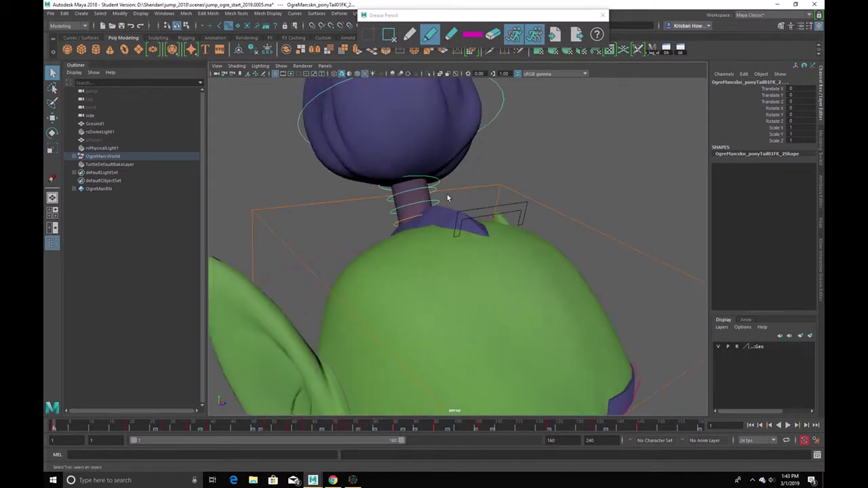
{"action": "left_click_drag", "start_coordinate": [335, 93], "coordinate": [386, 173]}
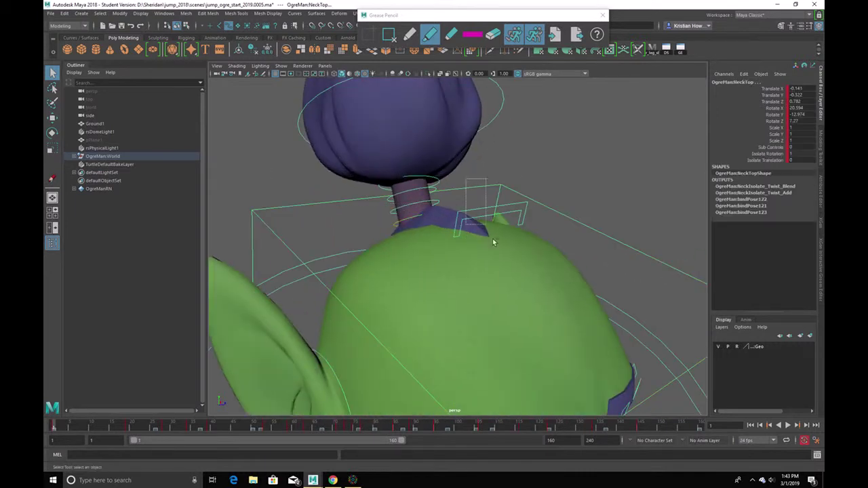
{"action": "left_click_drag", "start_coordinate": [536, 323], "coordinate": [618, 236], "text": "ctrl"}
{"action": "right_click_drag", "start_coordinate": [618, 236], "coordinate": [455, 231], "text": "alt"}
{"action": "left_click_drag", "start_coordinate": [455, 230], "coordinate": [445, 284], "text": "alt"}
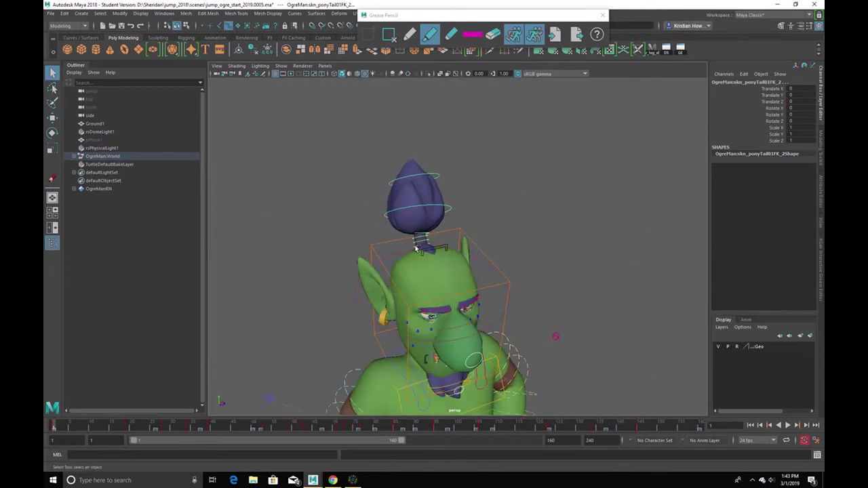
{"action": "left_click_drag", "start_coordinate": [420, 263], "coordinate": [478, 271], "text": "alt"}
{"action": "left_click", "coordinate": [667, 50]}
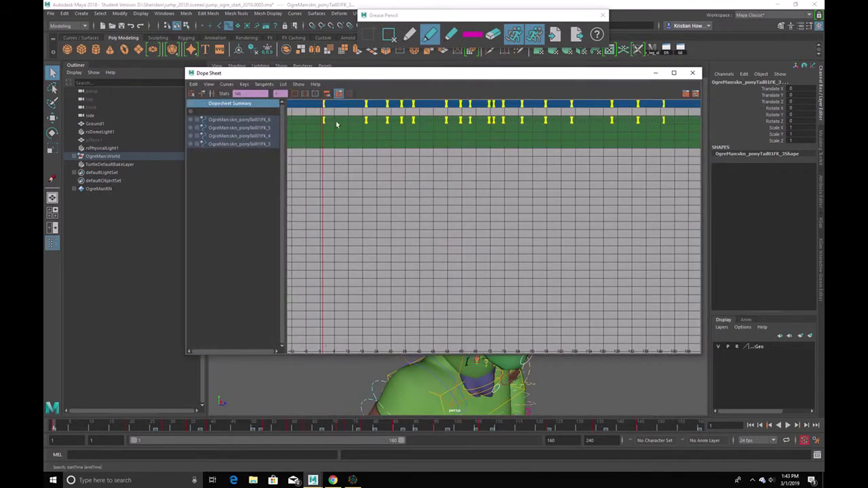
{"action": "middle_click_drag", "start_coordinate": [596, 166], "coordinate": [445, 177], "text": "alt"}
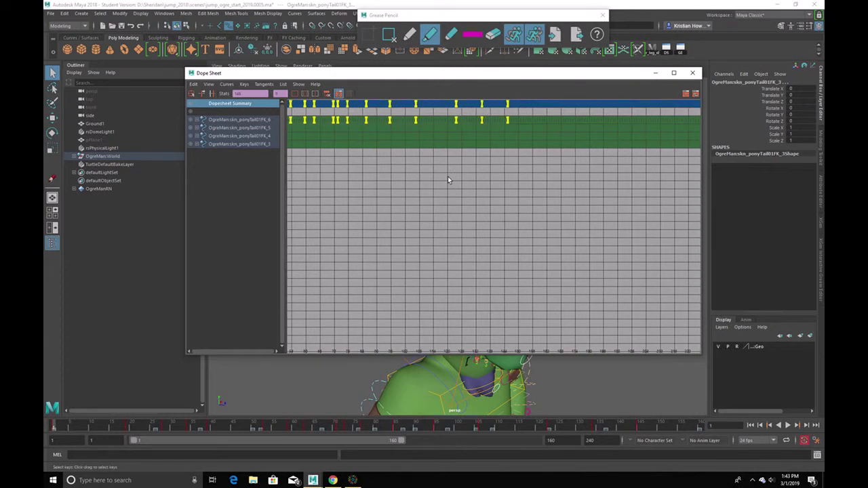
{"action": "key", "text": "Delete"}
{"action": "left_click", "coordinate": [655, 73]}
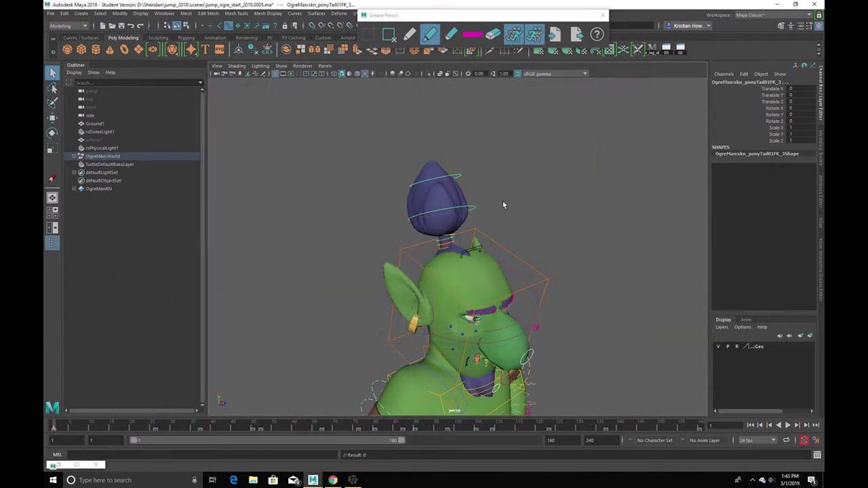
- Rotate the ponytail controls backward to about -21.6 degrees in Z and key the pose at frame 1
{"action": "left_click_drag", "start_coordinate": [502, 201], "coordinate": [534, 196], "text": "alt"}
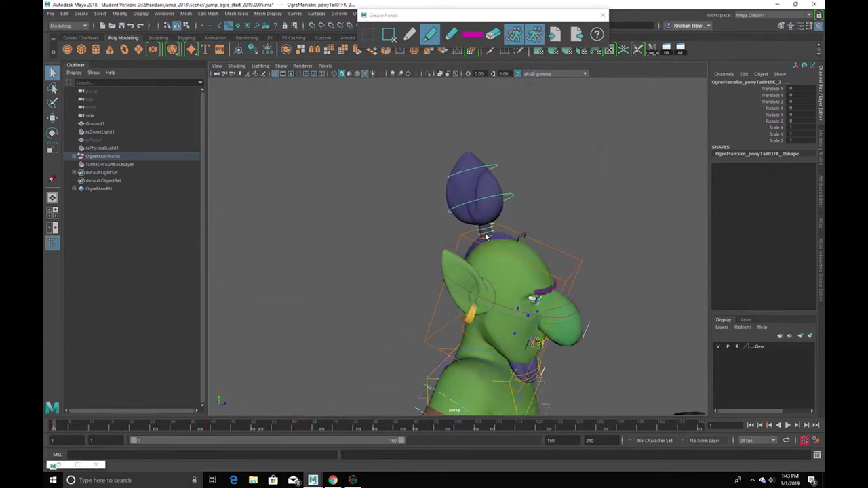
{"action": "key", "text": "e"}
{"action": "left_click_drag", "start_coordinate": [546, 194], "coordinate": [571, 179]}
{"action": "key", "text": "ctrl+z"}
{"action": "key", "text": "ctrl+z"}
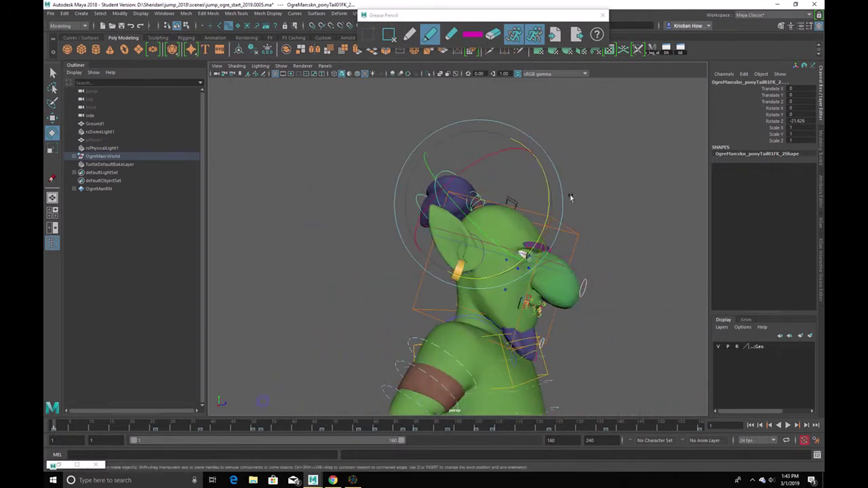
{"action": "middle_click_drag", "start_coordinate": [568, 324], "coordinate": [507, 275], "text": "alt"}
{"action": "key", "text": "alt+v"}
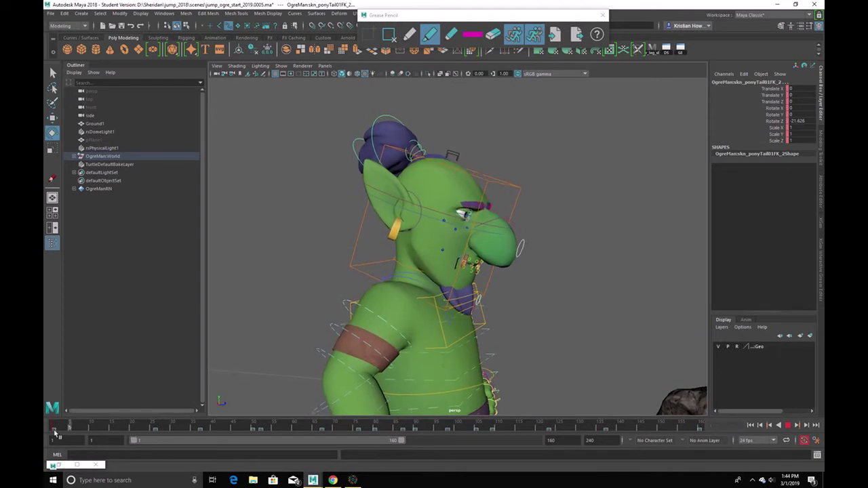
- Rotate and key the ponytail to about 3.6 degrees in Y at frame 20 and about -18.4 degrees in Z at frame 40
{"action": "left_click_drag", "start_coordinate": [114, 435], "coordinate": [132, 433]}
{"action": "left_click_drag", "start_coordinate": [365, 321], "coordinate": [360, 240], "text": "alt"}
{"action": "key", "text": "alt+v"}
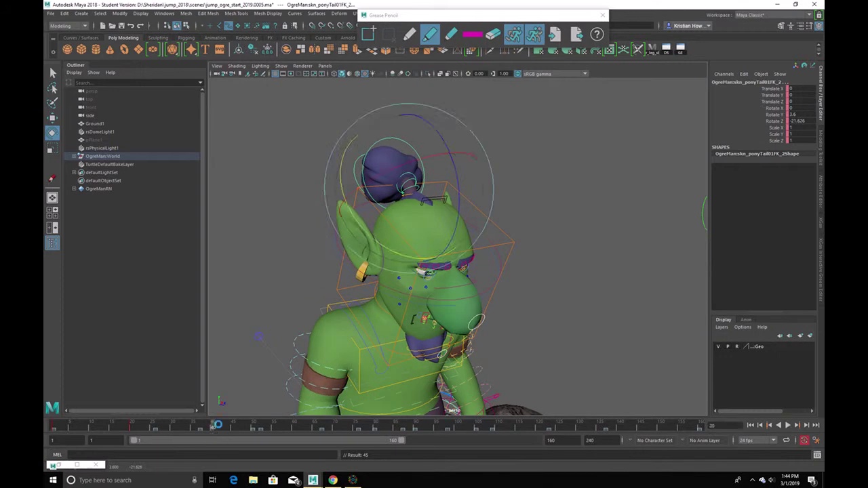
{"action": "left_click", "coordinate": [212, 429]}
{"action": "left_click_drag", "start_coordinate": [549, 225], "coordinate": [505, 253]}
{"action": "key", "text": "alt+v"}
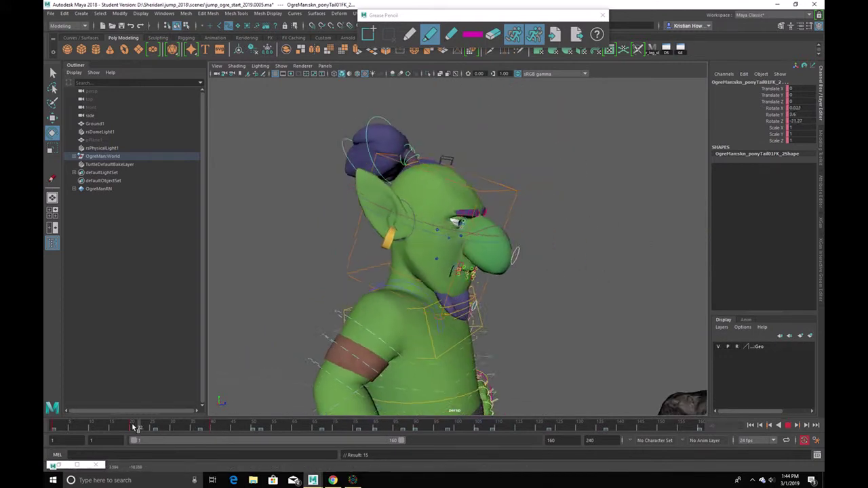
- Swing the ponytail to about -12.6 degrees in Z at frame 52, key it, and play the motion
{"action": "left_click", "coordinate": [255, 427]}
{"action": "scroll", "coordinate": [314, 250], "scroll_direction": "down", "scroll_amount": 5}
{"action": "left_click_drag", "start_coordinate": [316, 250], "coordinate": [330, 274], "text": "alt"}
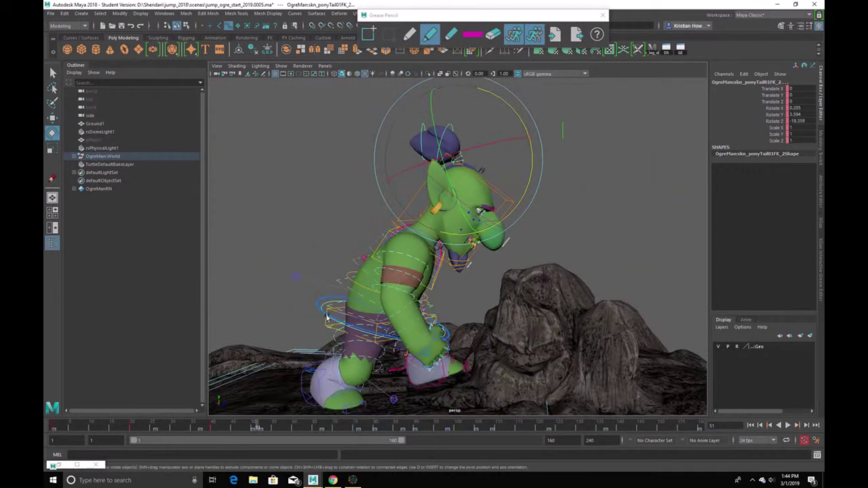
{"action": "mouse_move", "coordinate": [256, 429]}
{"action": "left_mouse_down"}
{"action": "mouse_move", "coordinate": [272, 430]}
{"action": "mouse_move", "coordinate": [261, 427]}
{"action": "left_mouse_up"}
{"action": "middle_click_drag", "start_coordinate": [624, 237], "coordinate": [618, 238]}
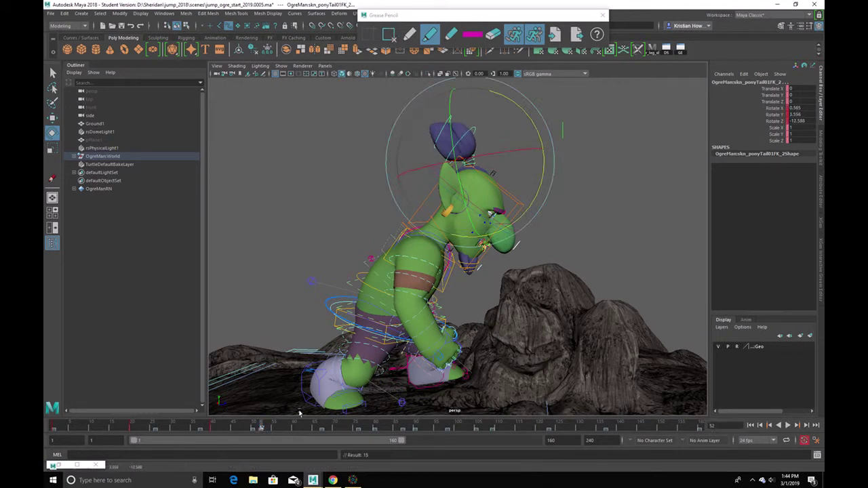
{"action": "key", "text": "alt+v"}
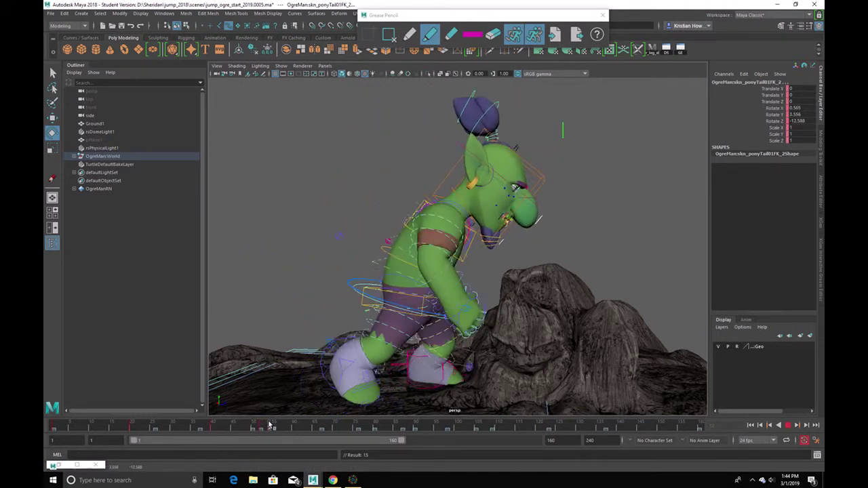
- Adjust the ponytail's rotation at frame 57 as the ogre pushes off
{"action": "key", "text": "alt+v"}
{"action": "mouse_move", "coordinate": [286, 424]}
{"action": "left_mouse_down"}
{"action": "mouse_move", "coordinate": [266, 427]}
{"action": "mouse_move", "coordinate": [282, 426]}
{"action": "left_mouse_up"}
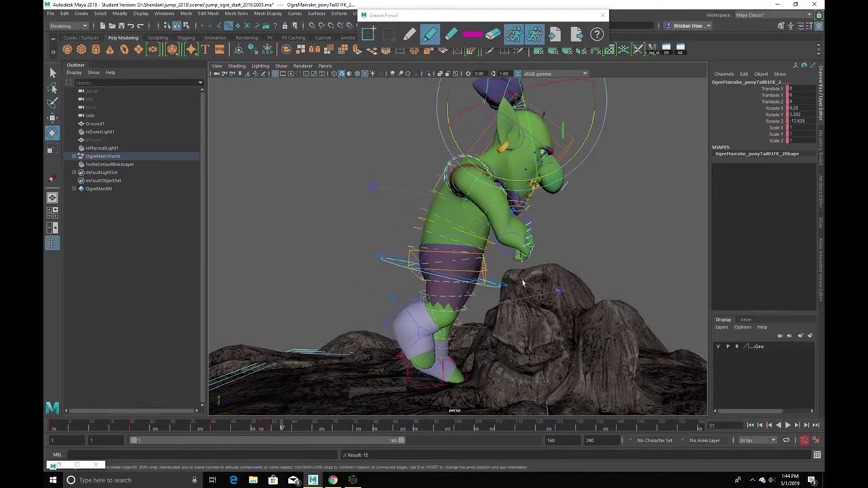
{"action": "middle_click_drag", "start_coordinate": [623, 233], "coordinate": [625, 239]}
- Key the ponytail's swing during the jump around frames 67 and 73, reaching about -32.5 degrees in Z
{"action": "left_click_drag", "start_coordinate": [282, 423], "coordinate": [329, 418]}
{"action": "middle_click_drag", "start_coordinate": [455, 261], "coordinate": [387, 354], "text": "alt"}
{"action": "right_click_drag", "start_coordinate": [388, 355], "coordinate": [346, 359], "text": "alt"}
{"action": "middle_click_drag", "start_coordinate": [624, 293], "coordinate": [613, 298]}
{"action": "left_click_drag", "start_coordinate": [282, 431], "coordinate": [351, 423]}
{"action": "middle_click_drag", "start_coordinate": [450, 350], "coordinate": [444, 352]}
{"action": "key", "text": "alt+v"}
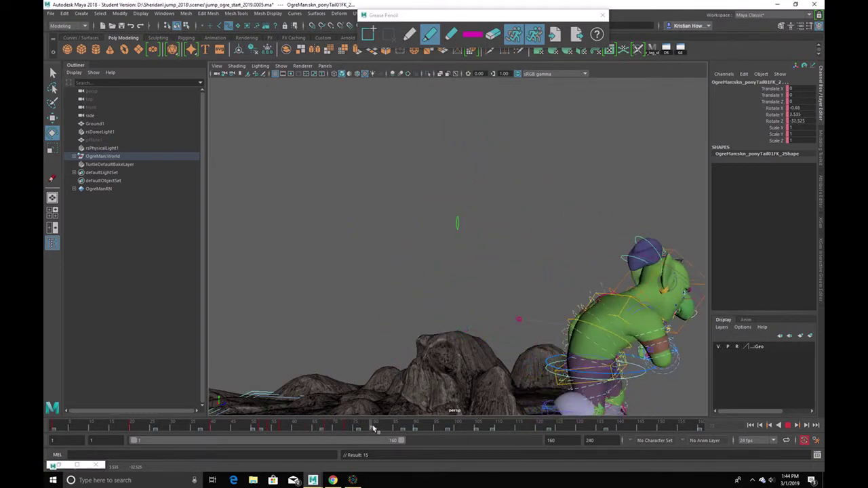
- Refine the ponytail's rotation on landing to about -28.4 degrees in Z at frame 76 and play the motion
{"action": "mouse_move", "coordinate": [324, 436]}
{"action": "left_mouse_down"}
{"action": "mouse_move", "coordinate": [363, 428]}
{"action": "mouse_move", "coordinate": [318, 429]}
{"action": "mouse_move", "coordinate": [368, 430]}
{"action": "left_mouse_up"}
{"action": "left_click_drag", "start_coordinate": [502, 284], "coordinate": [401, 273], "text": "alt"}
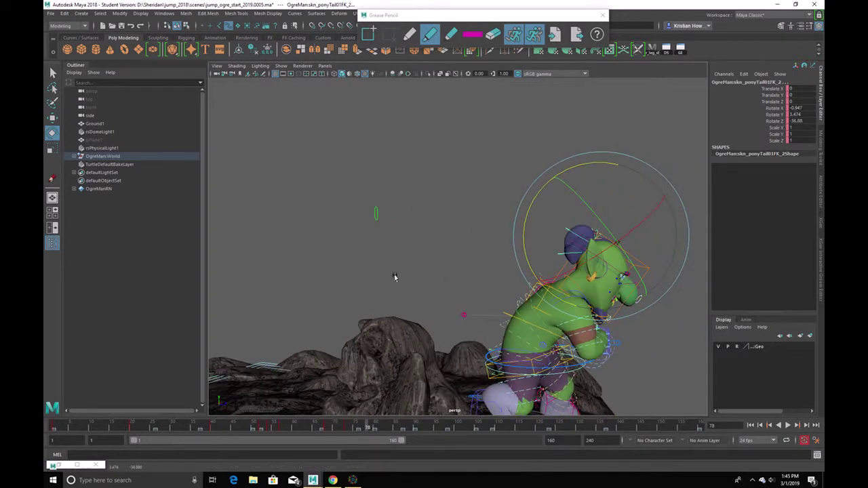
{"action": "left_click", "coordinate": [359, 429]}
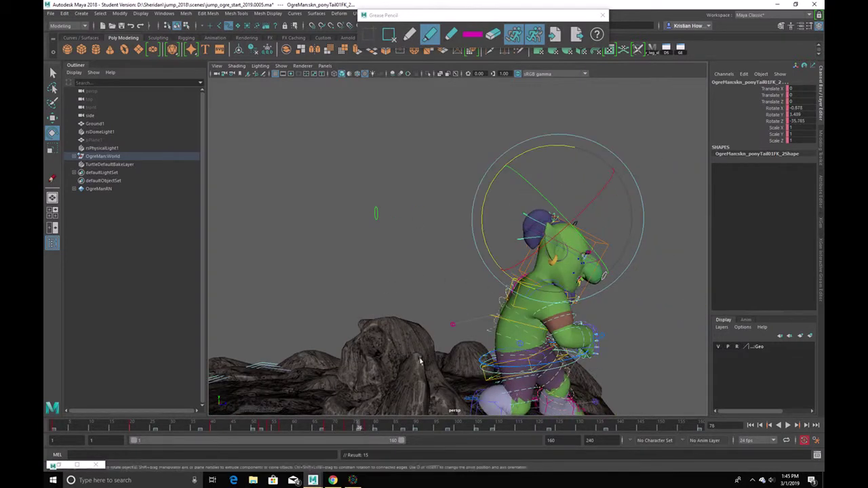
{"action": "key", "text": "alt+v"}
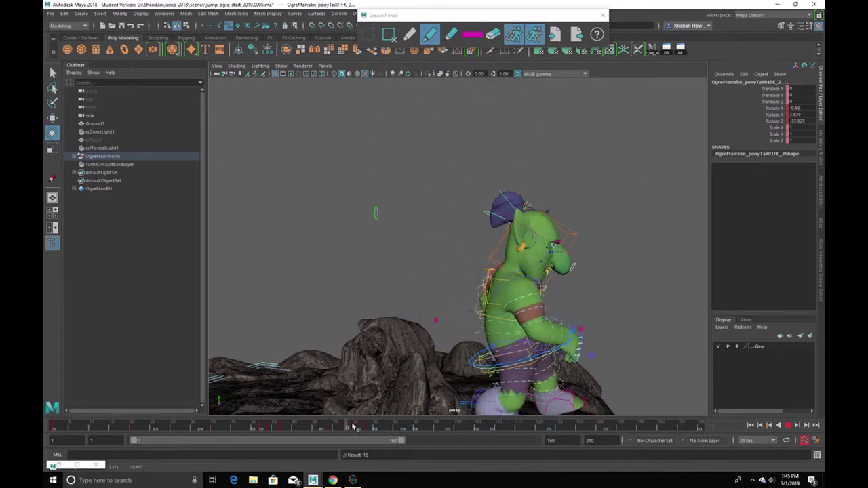
- Key a forward swing of the ponytail to about -13.1 degrees in Z after the landing
{"action": "key", "text": "alt+v"}
{"action": "middle_click_drag", "start_coordinate": [479, 357], "coordinate": [460, 370]}
{"action": "key", "text": "s"}
{"action": "key", "text": "alt+v"}
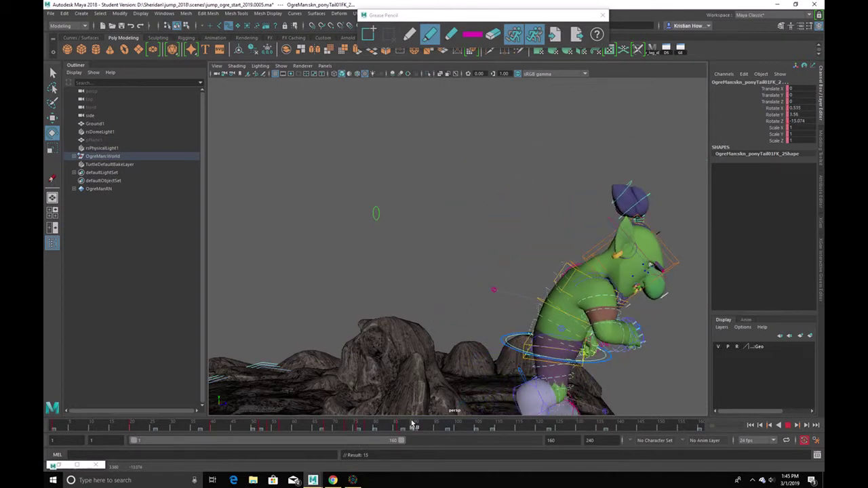
- Rotate and key the ponytail to about -6.6 degrees in Z at frame 89 and about -14.2 degrees at frame 95
{"action": "key", "text": "alt+v"}
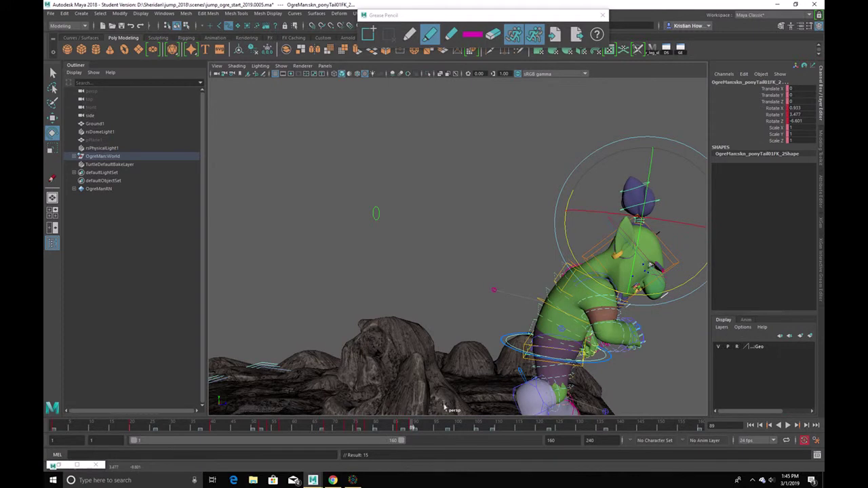
{"action": "key", "text": "alt+v"}
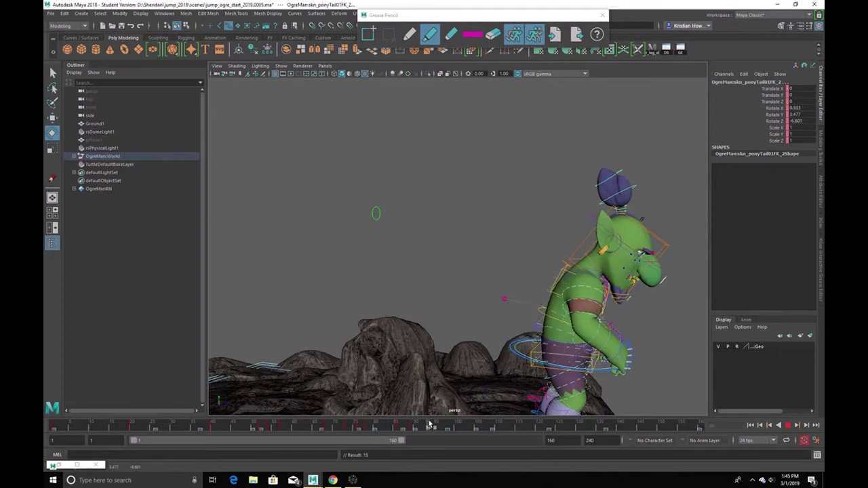
{"action": "left_click", "coordinate": [432, 423]}
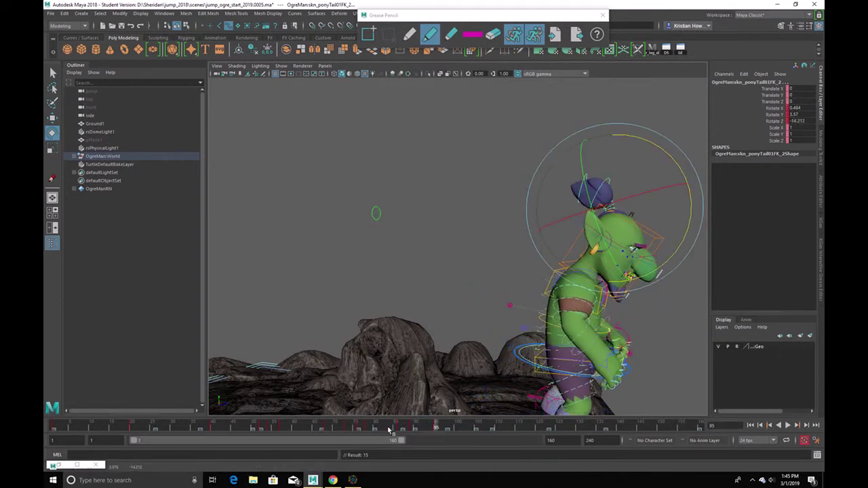
{"action": "key", "text": "alt+v"}
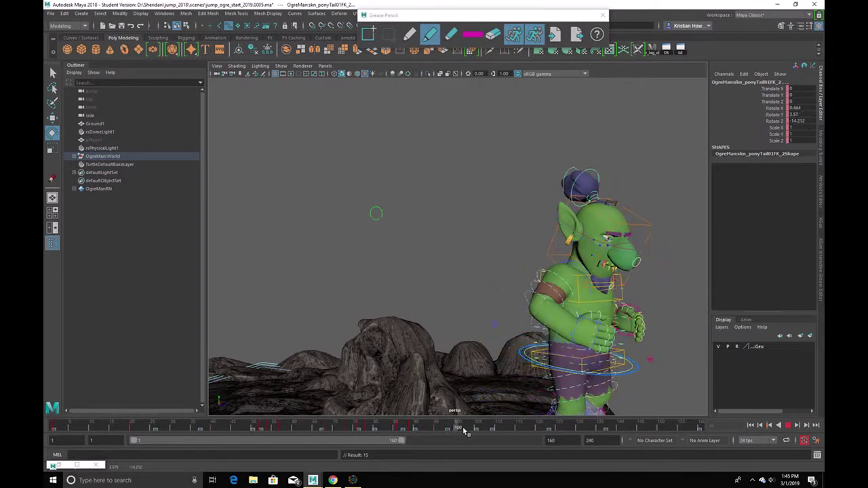
- Rotate the ponytail to about -21.4 degrees in Z at frame 100 and to about 11 degrees in Y at frame 118
{"action": "left_click", "coordinate": [457, 429]}
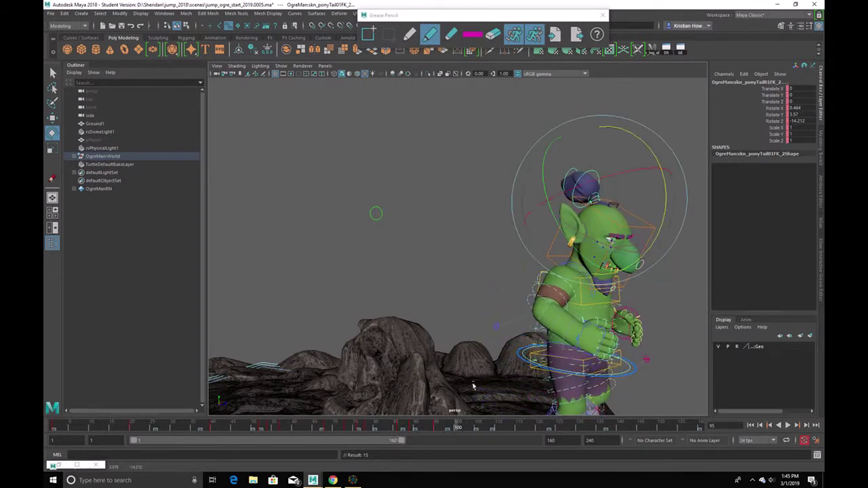
{"action": "key", "text": "alt+v"}
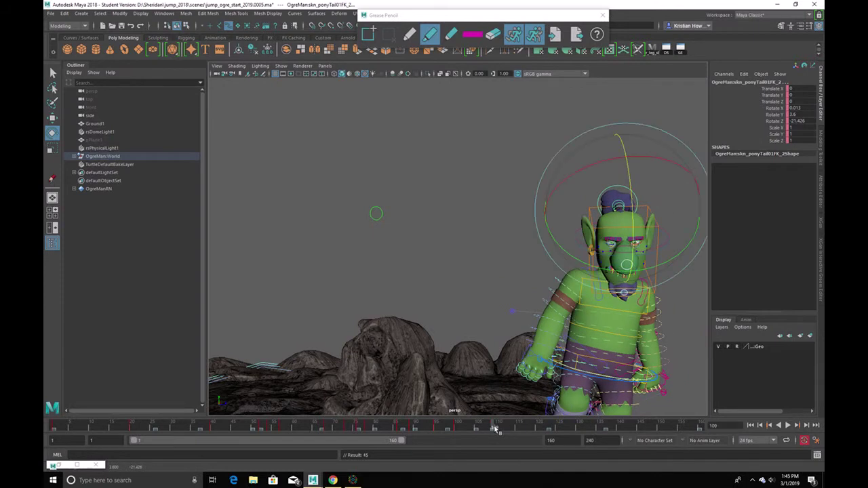
{"action": "key", "text": "alt+v"}
{"action": "left_click_drag", "start_coordinate": [658, 229], "coordinate": [666, 232]}
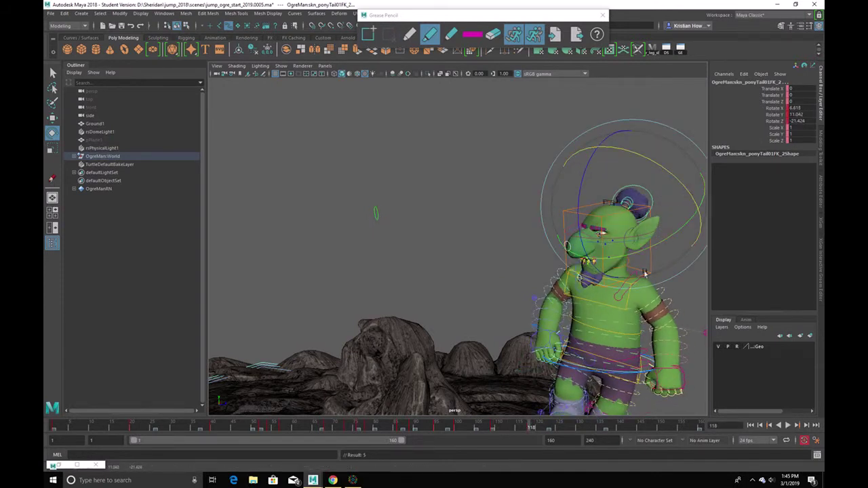
{"action": "key", "text": "alt+v"}
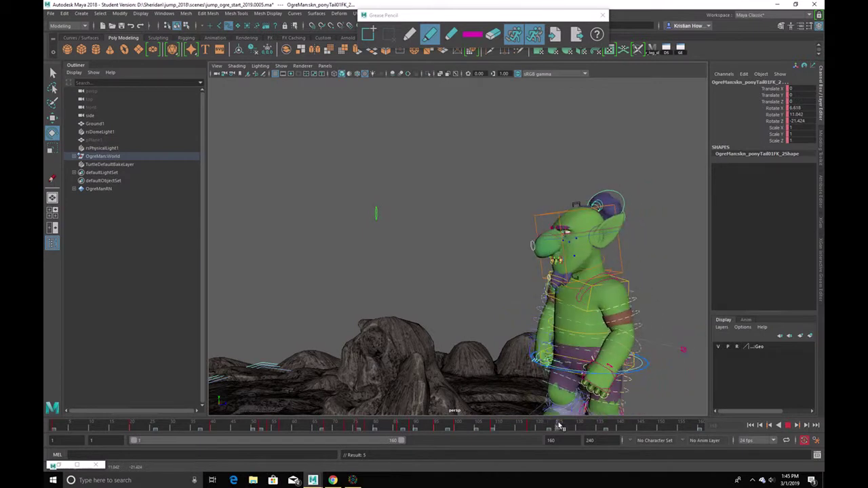
- Swing the ponytail sideways to about -4.9 degrees in X at frame 125 and review the head turn
{"action": "left_click", "coordinate": [559, 425]}
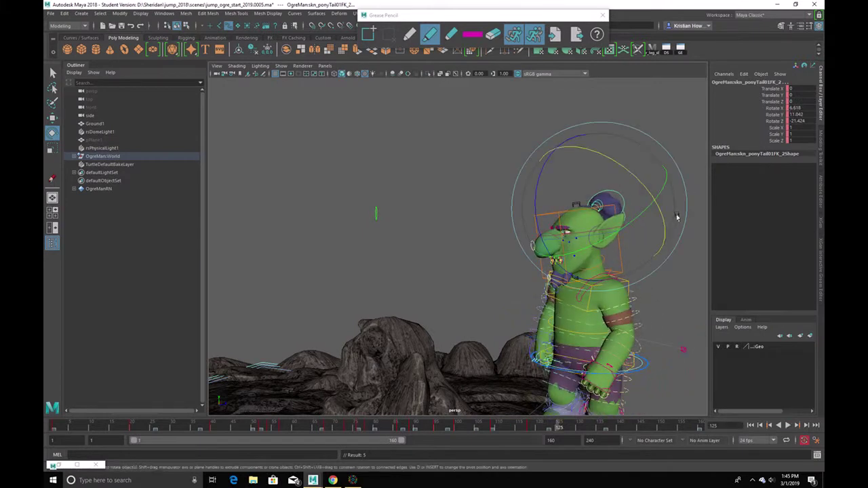
{"action": "left_click_drag", "start_coordinate": [663, 222], "coordinate": [654, 213]}
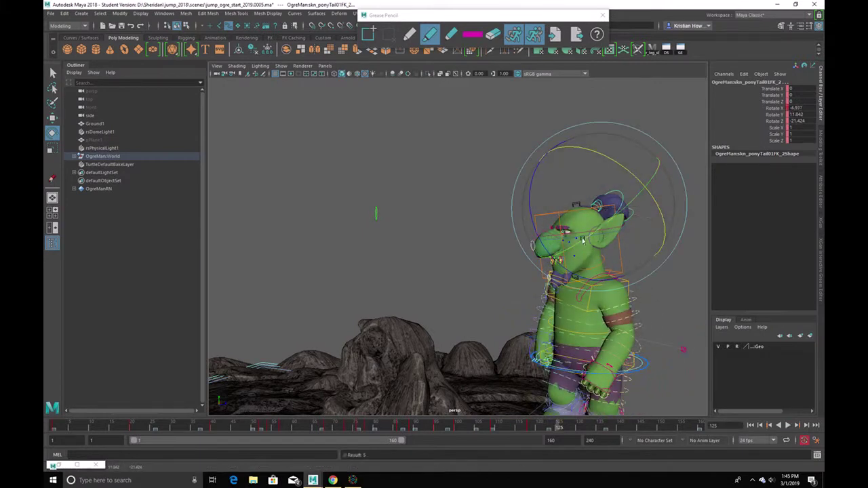
{"action": "key", "text": "alt+v"}
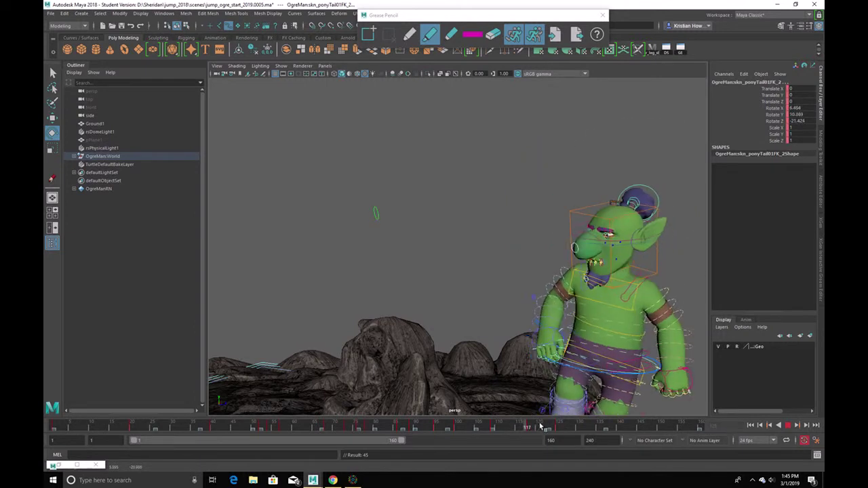
- Adjust and key the ponytail's follow-through rotation at frame 131
{"action": "left_click", "coordinate": [592, 428]}
{"action": "left_click_drag", "start_coordinate": [570, 434], "coordinate": [584, 431]}
{"action": "left_click_drag", "start_coordinate": [521, 240], "coordinate": [512, 234]}
{"action": "key", "text": "alt+v"}
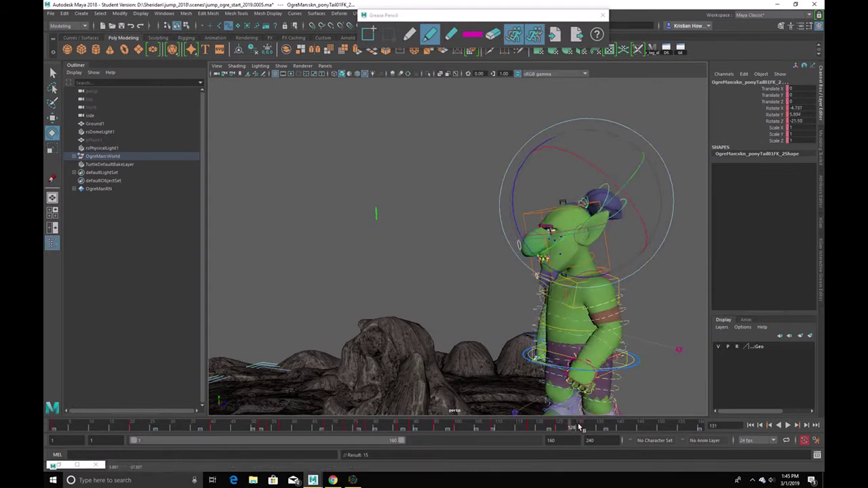
- Settle the ponytail at about -17.7 degrees in Z at frame 137 and -18.9 degrees at frame 153, then play the animation
{"action": "key", "text": "alt+v"}
{"action": "left_click_drag", "start_coordinate": [522, 248], "coordinate": [523, 255]}
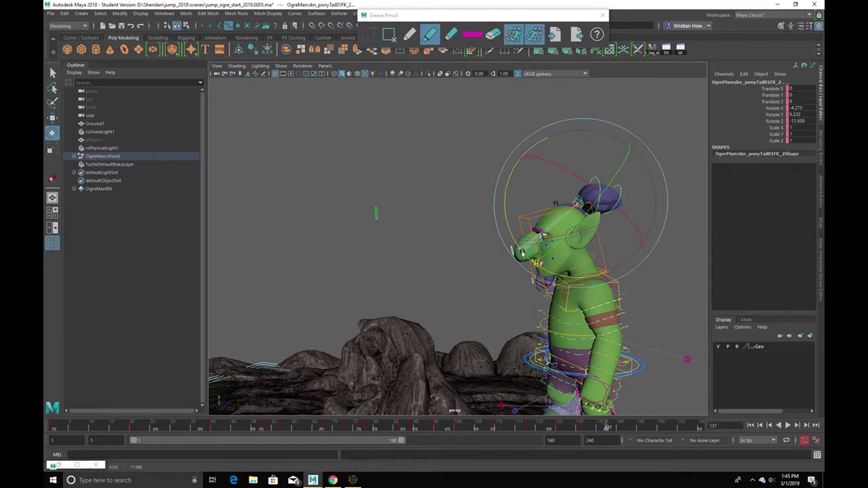
{"action": "left_click_drag", "start_coordinate": [617, 431], "coordinate": [673, 427]}
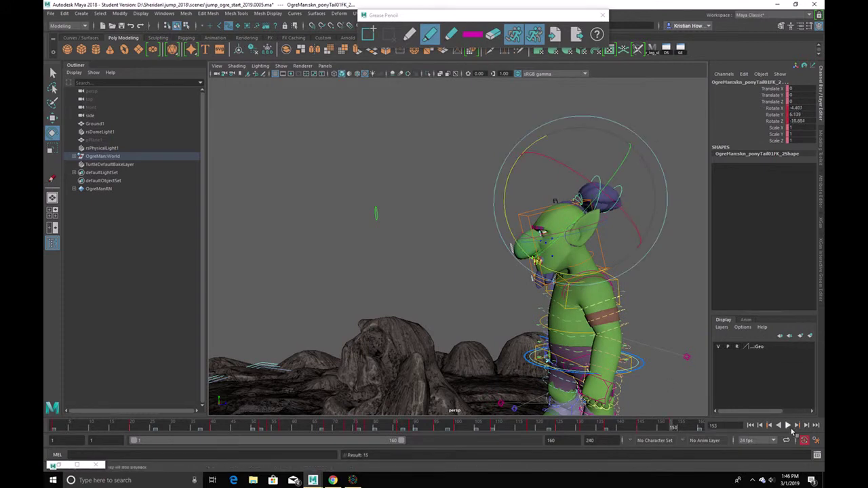
{"action": "left_click", "coordinate": [788, 425]}
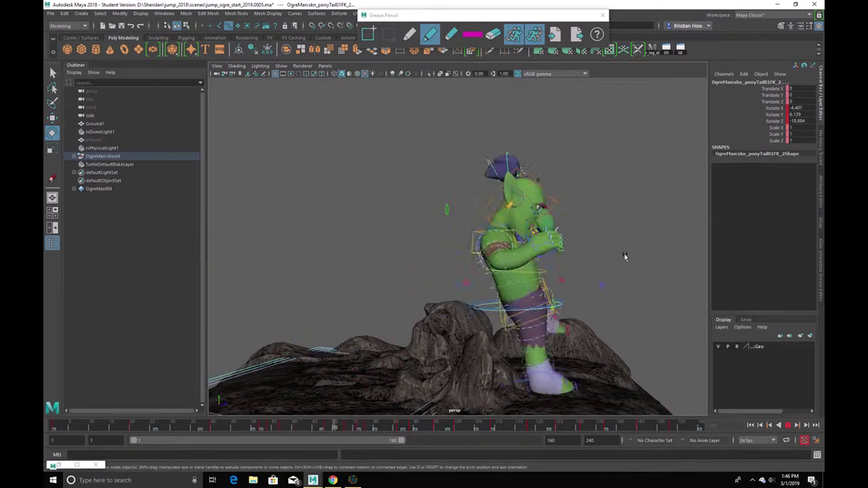
- Stop playback and rotate the ponytail to about -14.1 degrees in Z at frame 73
{"action": "left_click", "coordinate": [790, 425]}
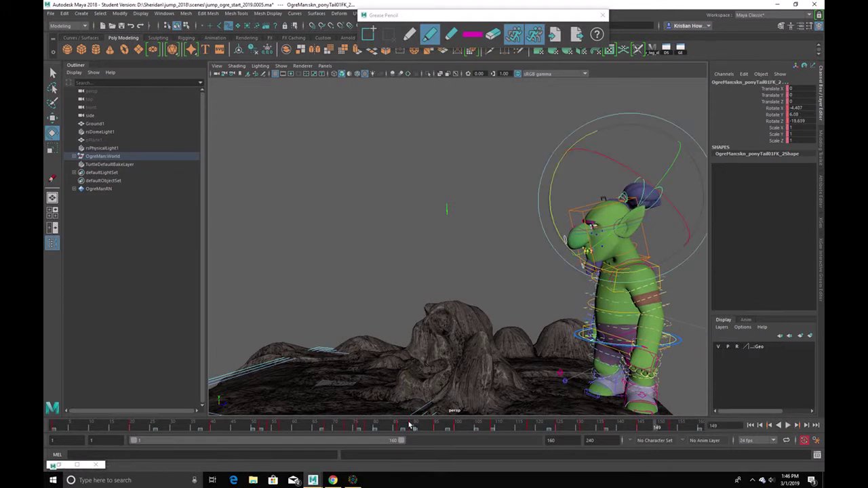
{"action": "key", "text": "alt+v"}
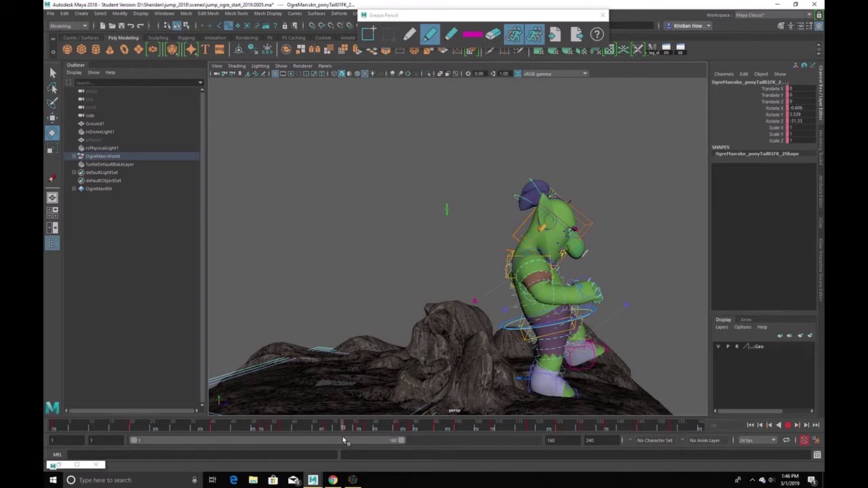
{"action": "key", "text": "alt+v"}
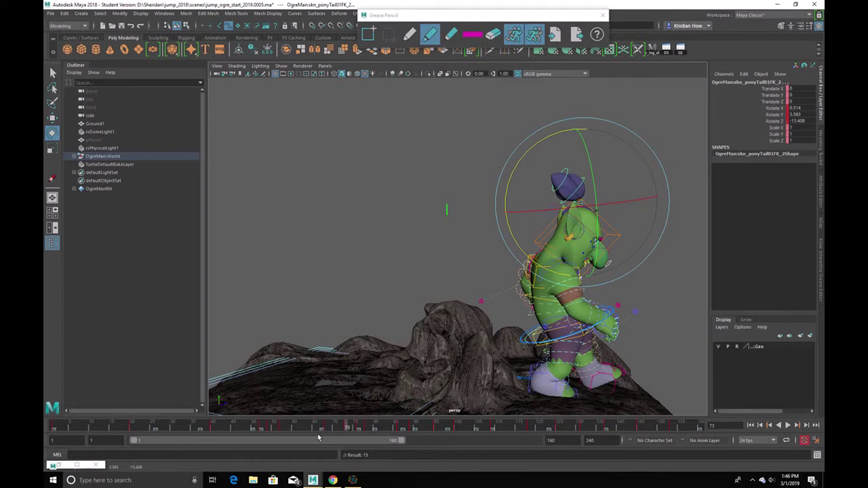
{"action": "key", "text": "alt+v"}
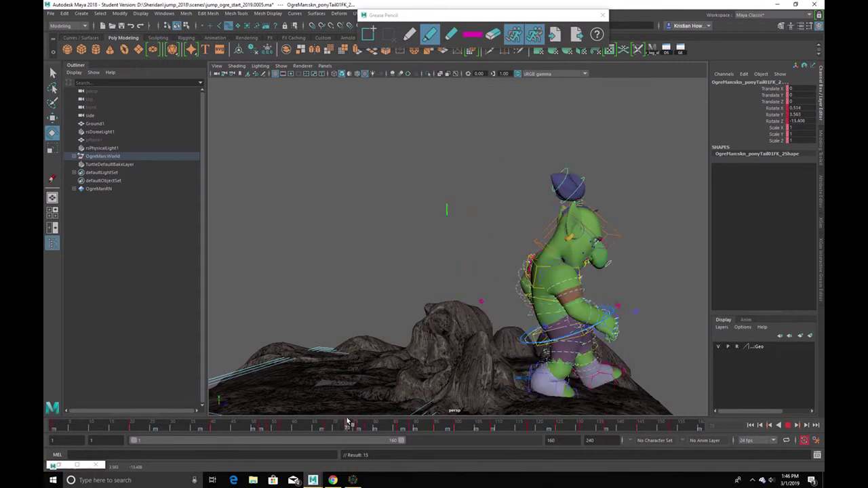
{"action": "key", "text": "alt+v"}
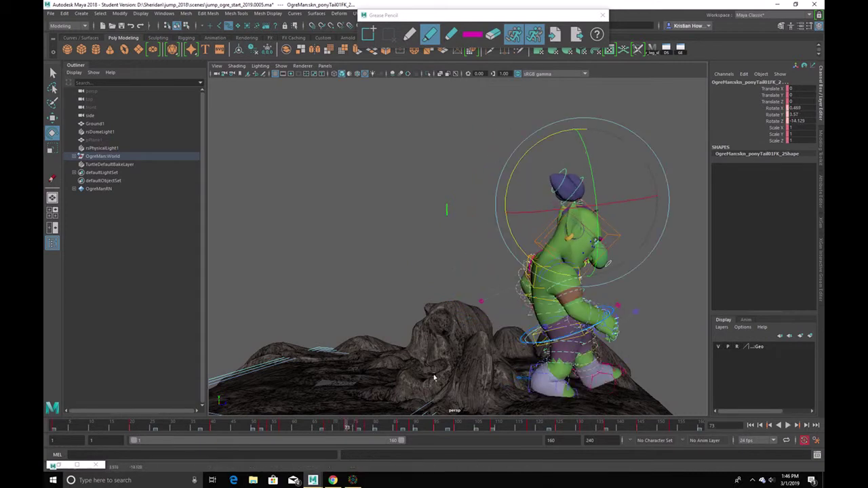
- Pose the ponytail tip at frame 73 with about 5.7 translation in Y and 9.4 degrees rotation in Z
{"action": "key", "text": "q"}
{"action": "left_click", "coordinate": [563, 177]}
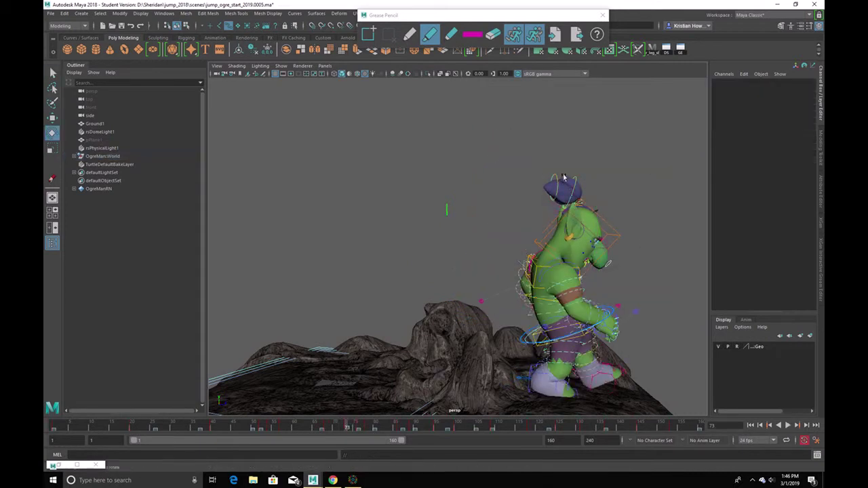
{"action": "left_click", "coordinate": [551, 181]}
{"action": "left_click_drag", "start_coordinate": [522, 252], "coordinate": [495, 222]}
{"action": "key", "text": "w"}
{"action": "left_click_drag", "start_coordinate": [560, 182], "coordinate": [554, 179]}
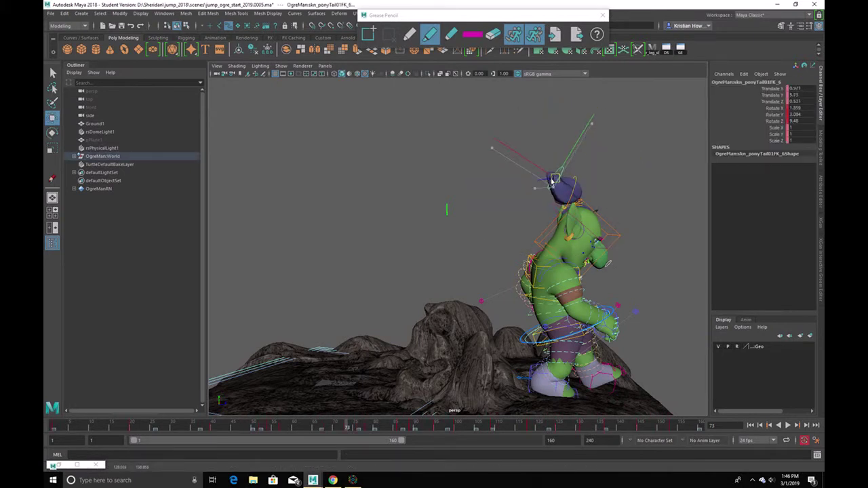
- Rotate the ponytail's tip and middle controls upward at frame 76
{"action": "key", "text": "alt+v"}
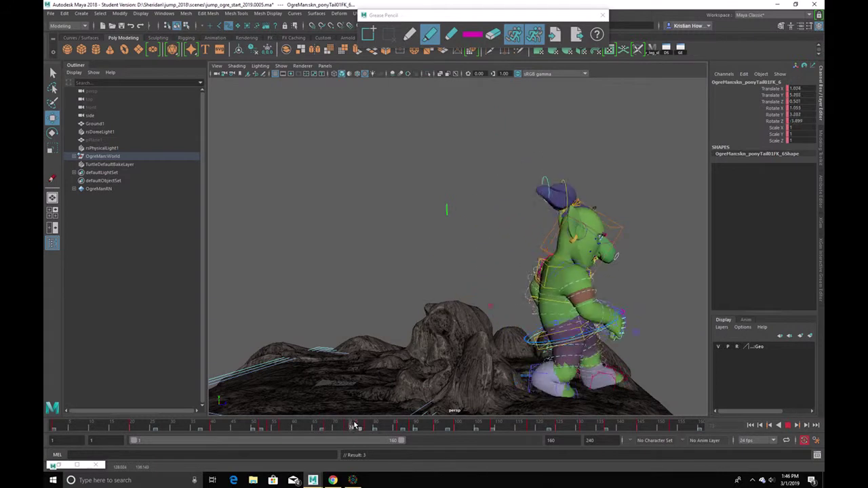
{"action": "left_click", "coordinate": [360, 425]}
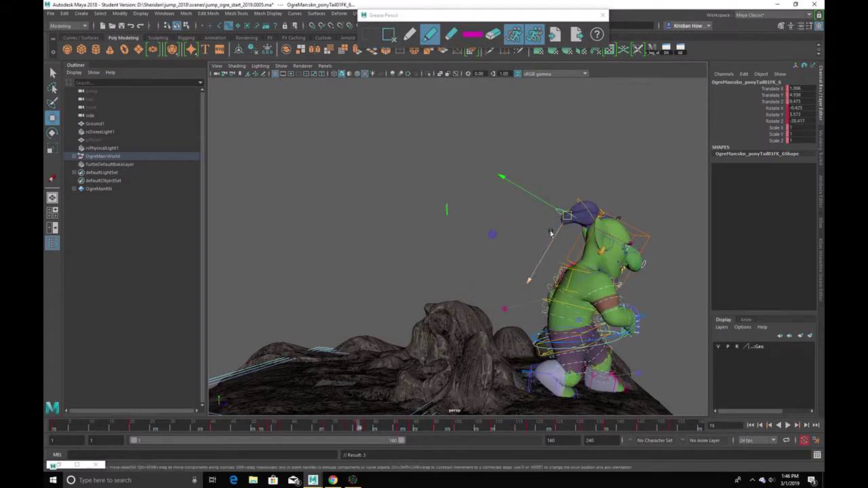
{"action": "key", "text": "e"}
{"action": "left_click_drag", "start_coordinate": [511, 269], "coordinate": [515, 197]}
{"action": "key", "text": "q"}
{"action": "left_click", "coordinate": [579, 209]}
{"action": "key", "text": "e"}
{"action": "left_click_drag", "start_coordinate": [533, 248], "coordinate": [522, 202]}
- Move the middle ponytail control to about -4.8 in Y at frame 59 and adjust the tip control
{"action": "left_click_drag", "start_coordinate": [350, 424], "coordinate": [290, 426]}
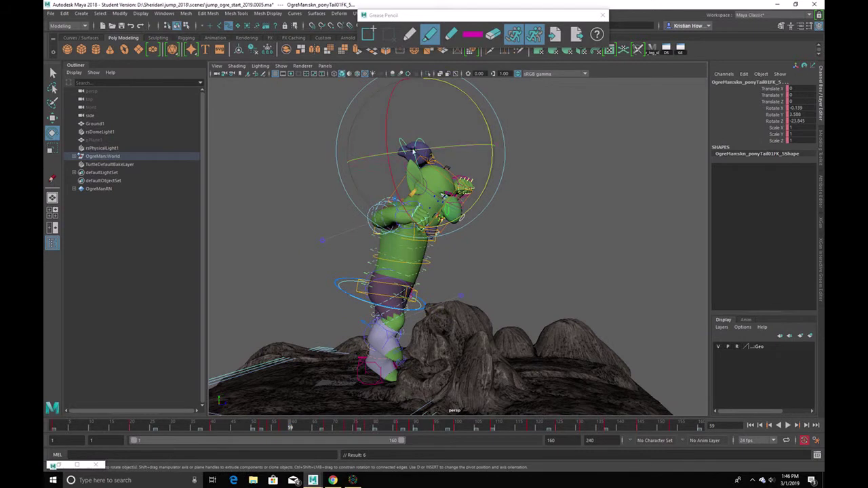
{"action": "key", "text": "w"}
{"action": "left_click_drag", "start_coordinate": [421, 157], "coordinate": [417, 171]}
{"action": "key", "text": "e"}
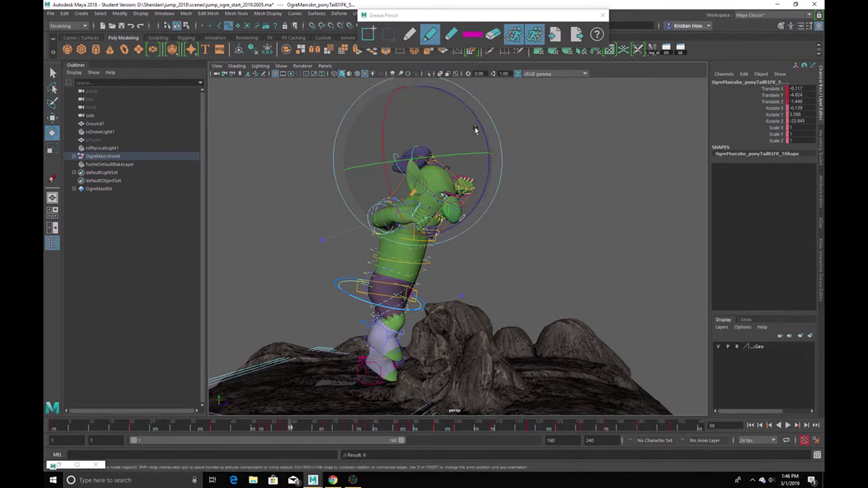
{"action": "left_click", "coordinate": [405, 171]}
{"action": "key", "text": "w"}
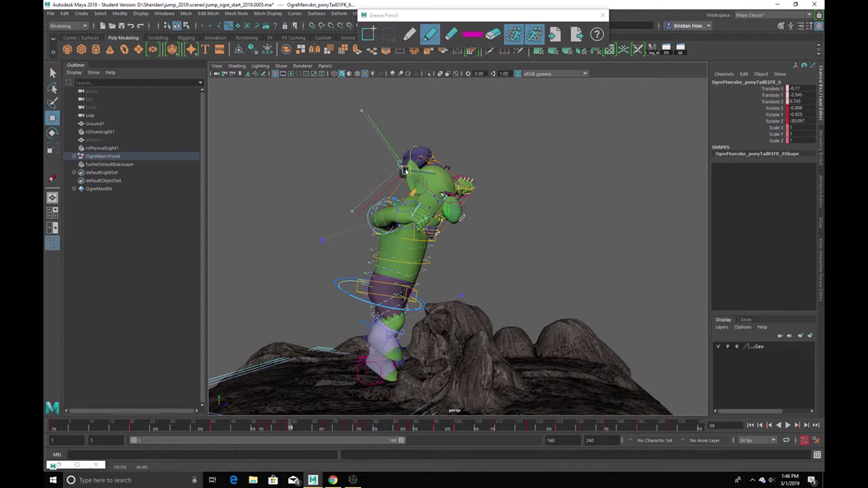
- Move the ponytail tip to about -3.5 in Y at frame 65 and rotate it to follow the jump
{"action": "mouse_move", "coordinate": [299, 426]}
{"action": "left_mouse_down"}
{"action": "mouse_move", "coordinate": [263, 420]}
{"action": "mouse_move", "coordinate": [313, 409]}
{"action": "left_mouse_up"}
{"action": "left_click_drag", "start_coordinate": [454, 107], "coordinate": [447, 116]}
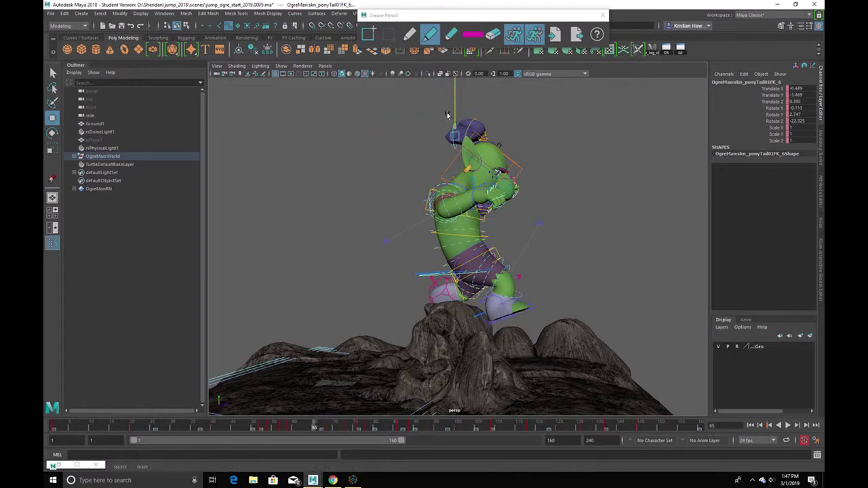
{"action": "key", "text": "e"}
{"action": "left_click_drag", "start_coordinate": [519, 170], "coordinate": [504, 117]}
{"action": "key", "text": "q"}
- Move the middle ponytail control to about 2.2 in Y at frame 70 and adjust its rotation
{"action": "key", "text": "alt+v"}
{"action": "left_click_drag", "start_coordinate": [381, 406], "coordinate": [332, 414]}
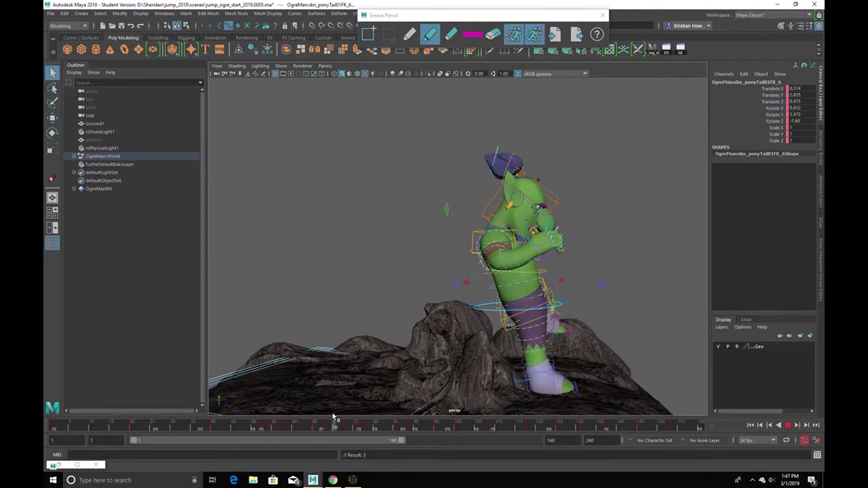
{"action": "key", "text": "w"}
{"action": "left_click_drag", "start_coordinate": [507, 165], "coordinate": [513, 152]}
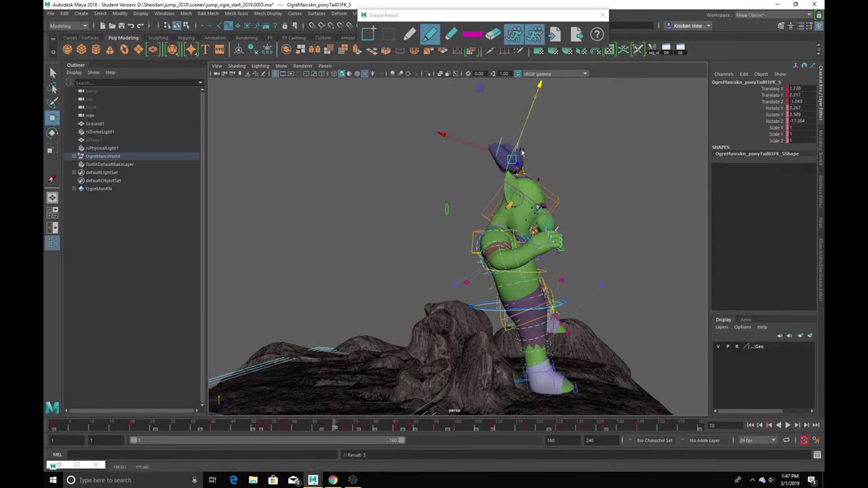
{"action": "key", "text": "e"}
{"action": "left_click_drag", "start_coordinate": [575, 159], "coordinate": [579, 160]}
- Pose the ponytail tip at frame 70 with about -3.2 translation in Y and -29 degrees rotation in Z
{"action": "key", "text": "q"}
{"action": "left_click", "coordinate": [501, 141]}
{"action": "key", "text": "w"}
{"action": "left_click_drag", "start_coordinate": [509, 133], "coordinate": [502, 141]}
{"action": "key", "text": "e"}
{"action": "left_click_drag", "start_coordinate": [567, 169], "coordinate": [552, 199]}
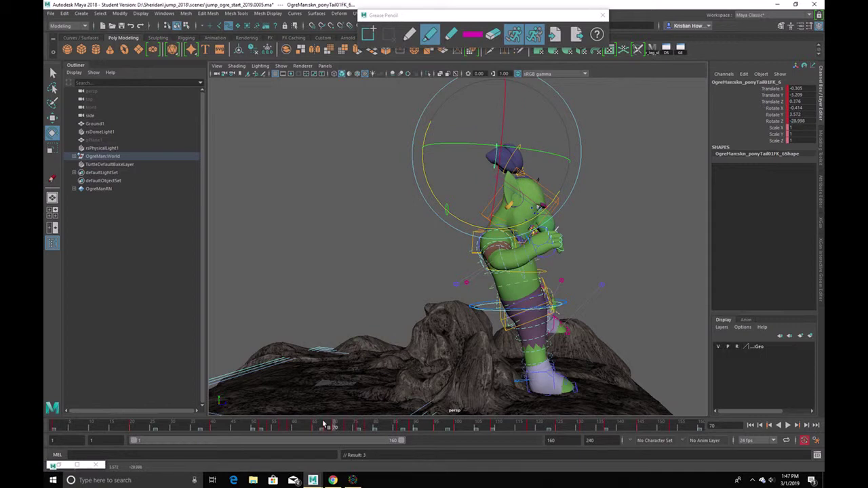
- Play back and scrub the jump animation, checking the playback speed and the ponytail's motion
{"action": "key", "text": "alt+v"}
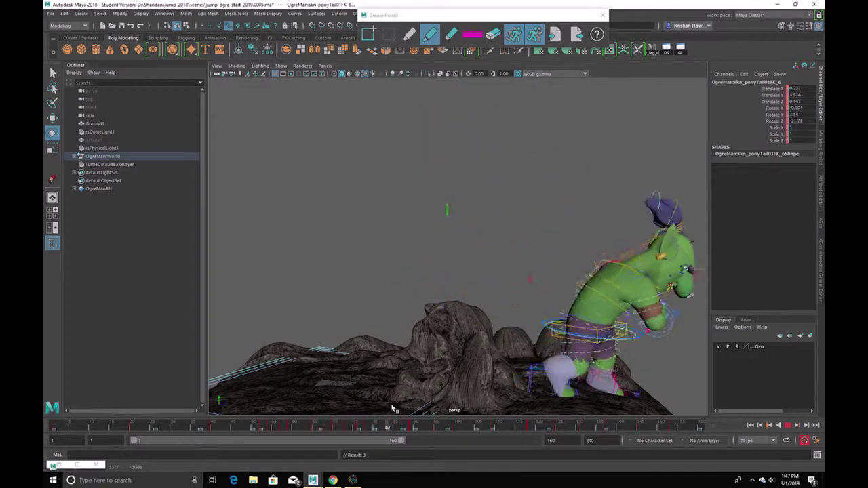
{"action": "key", "text": "alt+v"}
{"action": "left_click", "coordinate": [786, 425]}
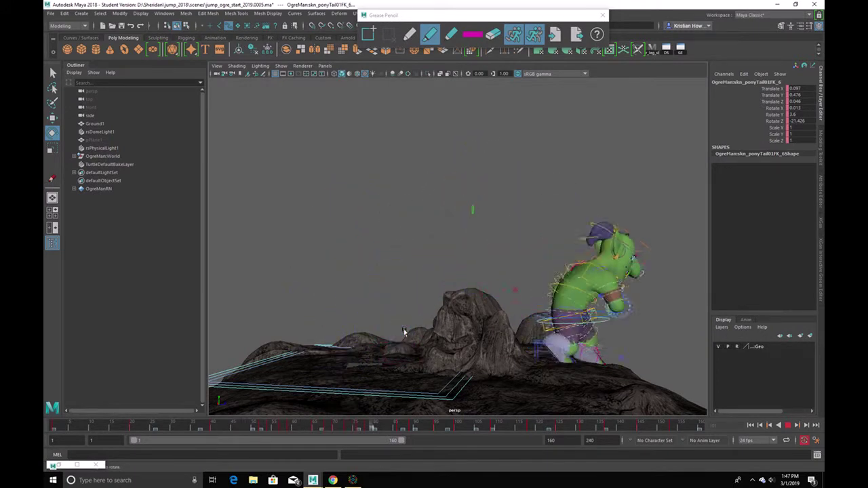
{"action": "left_click", "coordinate": [788, 425]}
{"action": "right_click", "coordinate": [590, 428]}
{"action": "mouse_move", "coordinate": [648, 367]}
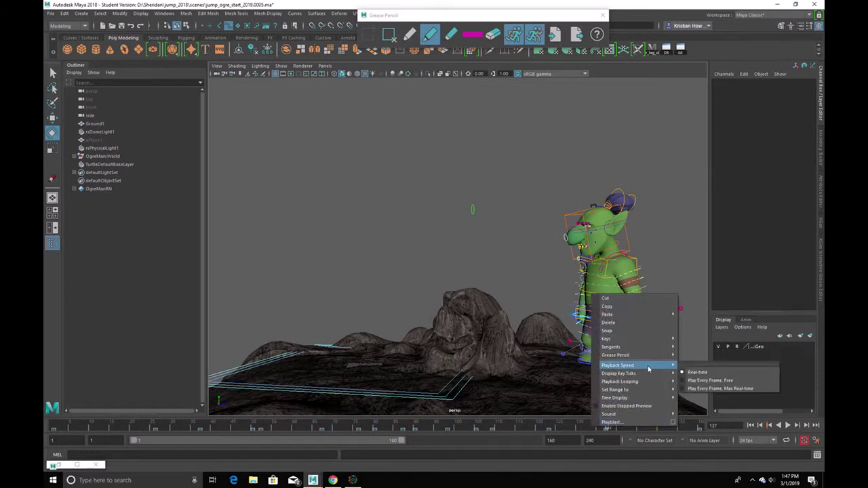
{"action": "left_click", "coordinate": [333, 429]}
{"action": "left_click", "coordinate": [324, 428]}
{"action": "key", "text": "alt+v"}
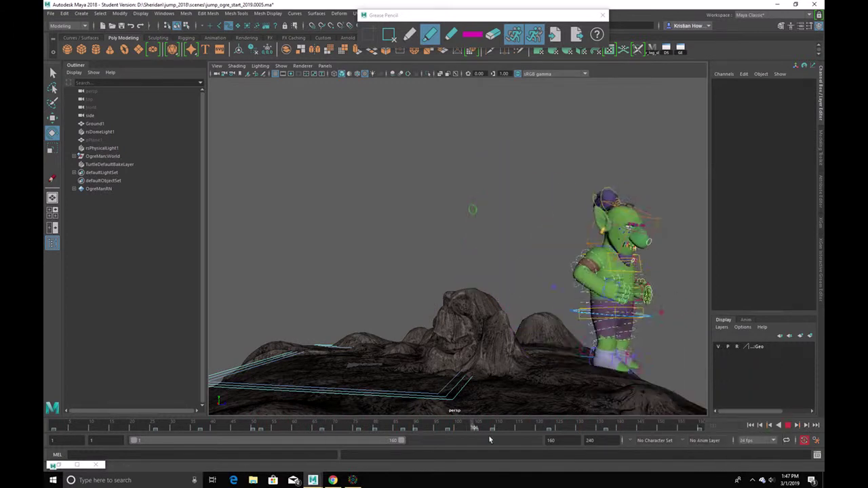
{"action": "mouse_move", "coordinate": [489, 438]}
{"action": "left_mouse_down"}
{"action": "mouse_move", "coordinate": [178, 432]}
{"action": "mouse_move", "coordinate": [266, 430]}
{"action": "mouse_move", "coordinate": [217, 433]}
{"action": "mouse_move", "coordinate": [256, 428]}
{"action": "left_mouse_up"}
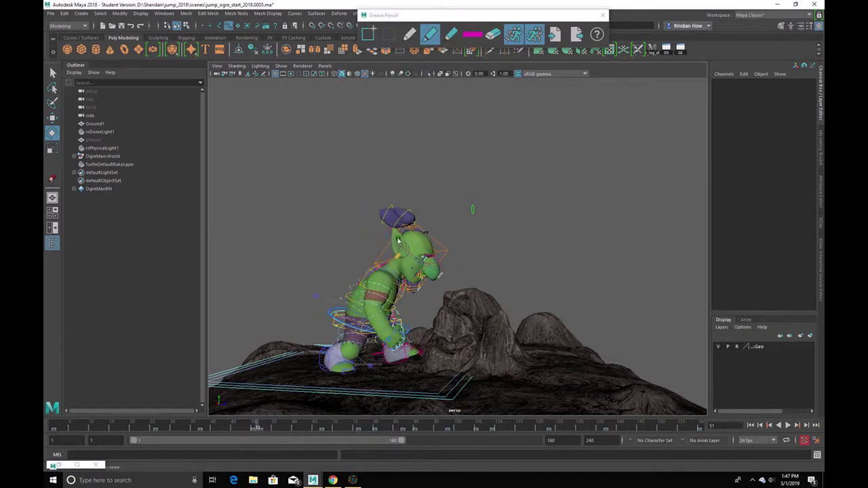
- Rotate the ponytail to about -22.3 degrees in Z at frame 52 and -23.6 degrees at frame 54
{"action": "left_click", "coordinate": [410, 213]}
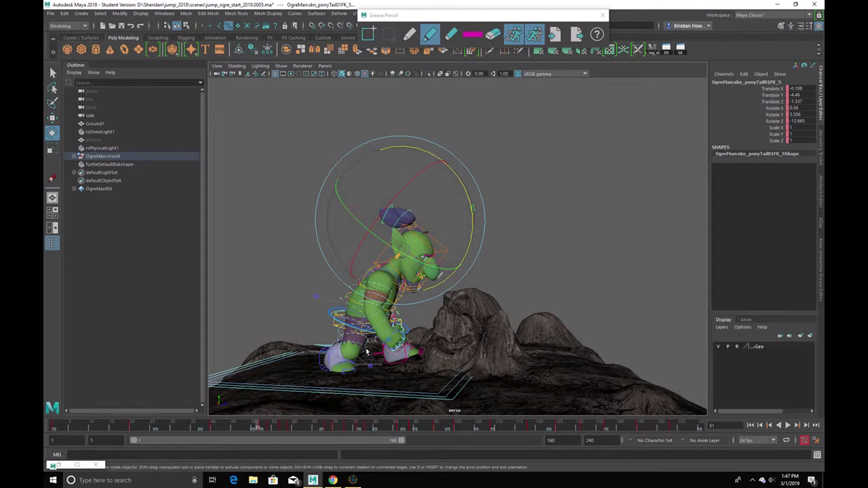
{"action": "mouse_move", "coordinate": [258, 429]}
{"action": "left_mouse_down"}
{"action": "mouse_move", "coordinate": [265, 429]}
{"action": "mouse_move", "coordinate": [202, 429]}
{"action": "mouse_move", "coordinate": [347, 429]}
{"action": "mouse_move", "coordinate": [137, 420]}
{"action": "mouse_move", "coordinate": [261, 429]}
{"action": "left_mouse_up"}
{"action": "key", "text": "q"}
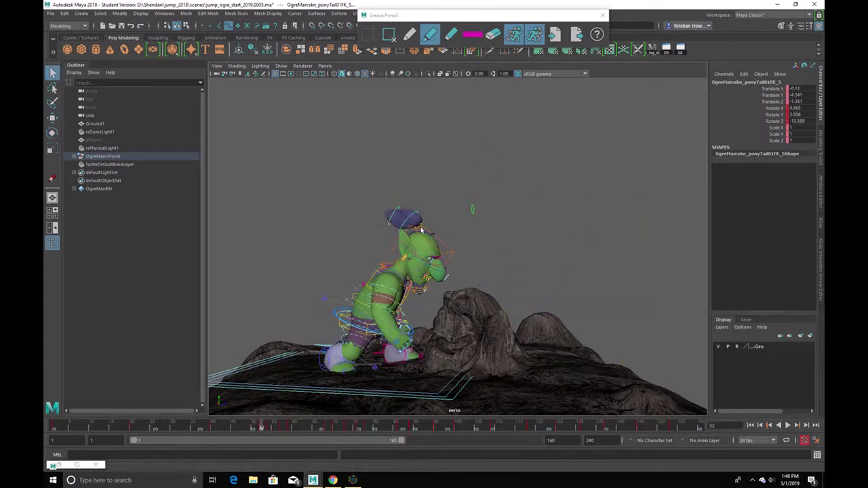
{"action": "left_click", "coordinate": [432, 232]}
{"action": "key", "text": "ctrl+z"}
{"action": "key", "text": "ctrl+z"}
{"action": "key", "text": "e"}
{"action": "left_click_drag", "start_coordinate": [489, 216], "coordinate": [484, 205]}
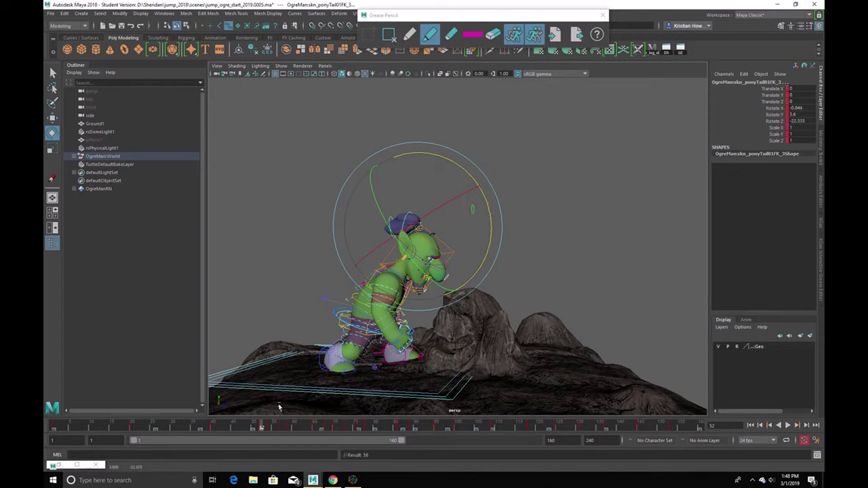
{"action": "mouse_move", "coordinate": [246, 431]}
{"action": "left_mouse_down"}
{"action": "mouse_move", "coordinate": [207, 427]}
{"action": "mouse_move", "coordinate": [281, 427]}
{"action": "mouse_move", "coordinate": [270, 429]}
{"action": "left_mouse_up"}
{"action": "left_click_drag", "start_coordinate": [497, 233], "coordinate": [495, 225]}
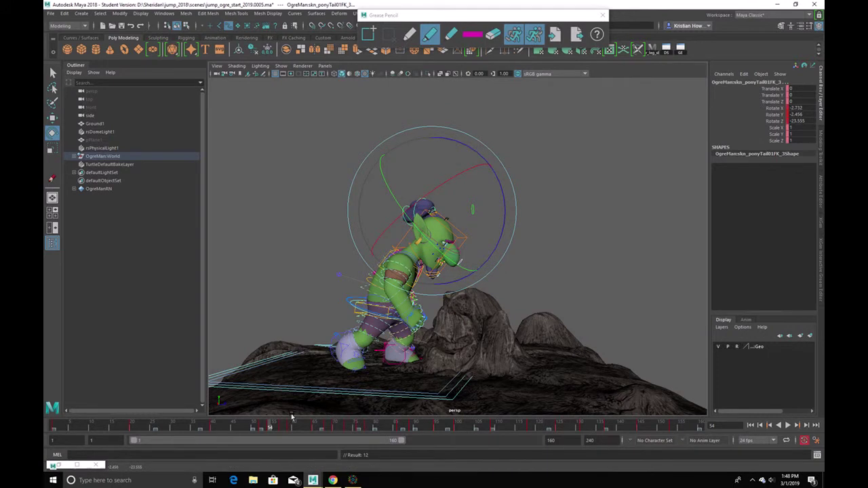
- Refine frame 59 by moving the ponytail tip to about -9.6 in Y and the middle control to about -7.1 in Y
{"action": "mouse_move", "coordinate": [268, 427]}
{"action": "left_mouse_down"}
{"action": "mouse_move", "coordinate": [300, 425]}
{"action": "mouse_move", "coordinate": [289, 425]}
{"action": "left_mouse_up"}
{"action": "key", "text": "q"}
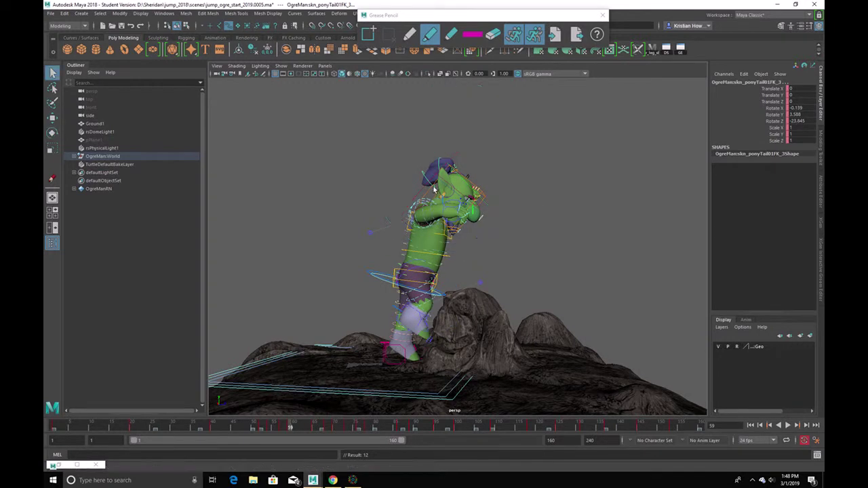
{"action": "left_click", "coordinate": [434, 192]}
{"action": "key", "text": "w"}
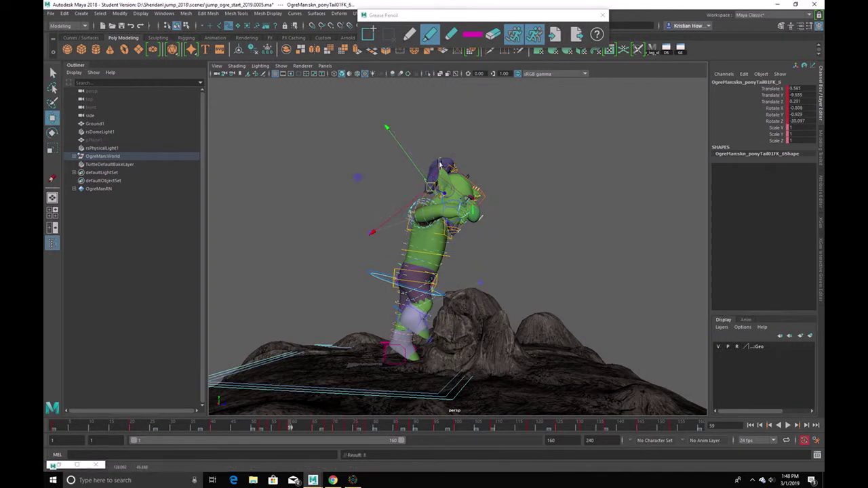
{"action": "left_click", "coordinate": [438, 164]}
{"action": "key", "text": "e"}
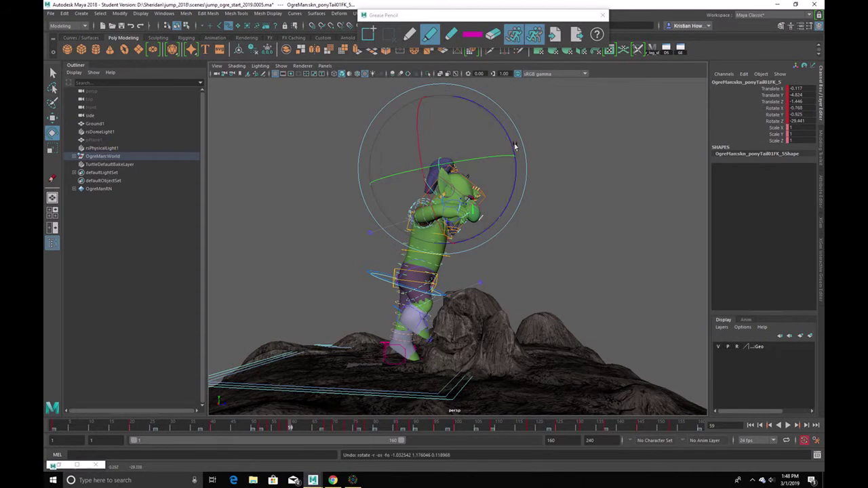
{"action": "key", "text": "w"}
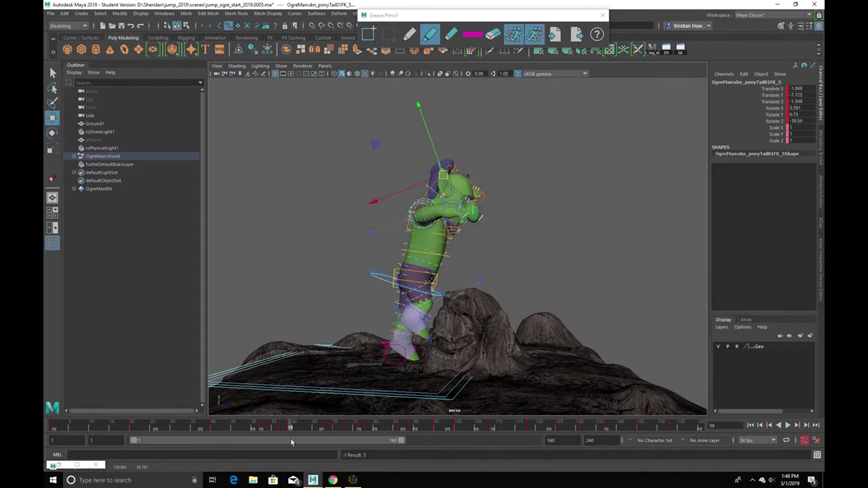
- Play back the jump and examine the ponytail during the head turn between frames 105 and 118
{"action": "key", "text": "alt+v"}
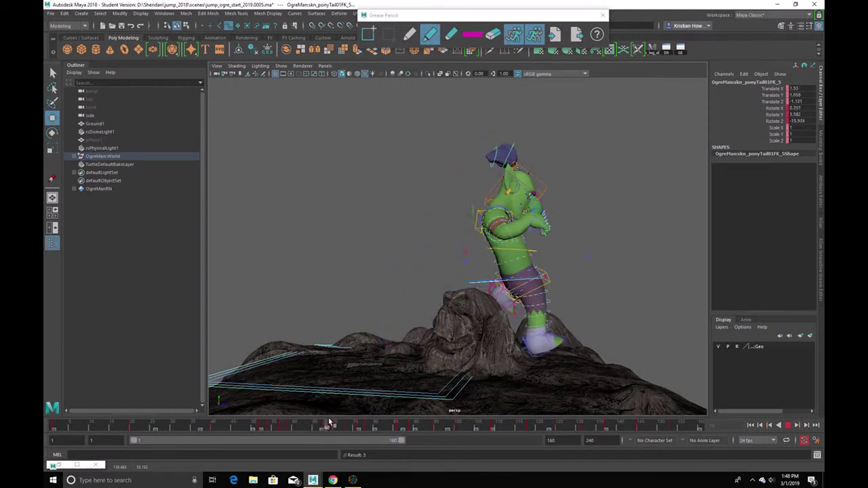
{"action": "key", "text": "alt+v"}
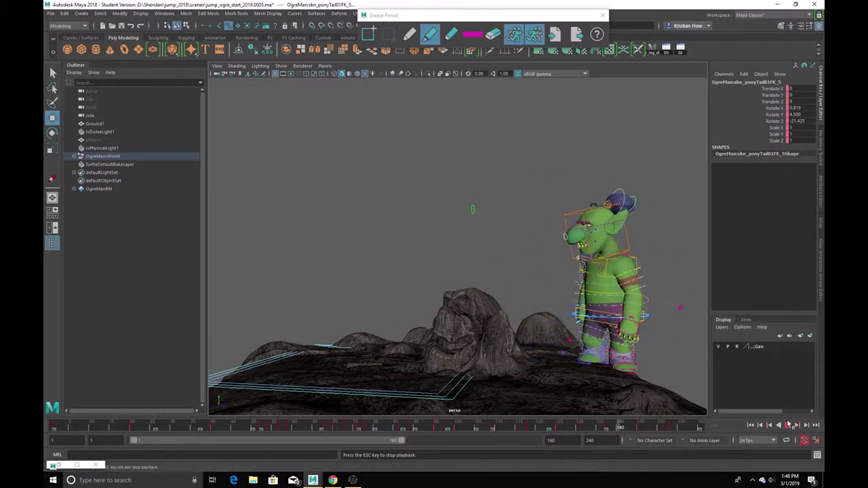
{"action": "left_click", "coordinate": [613, 425]}
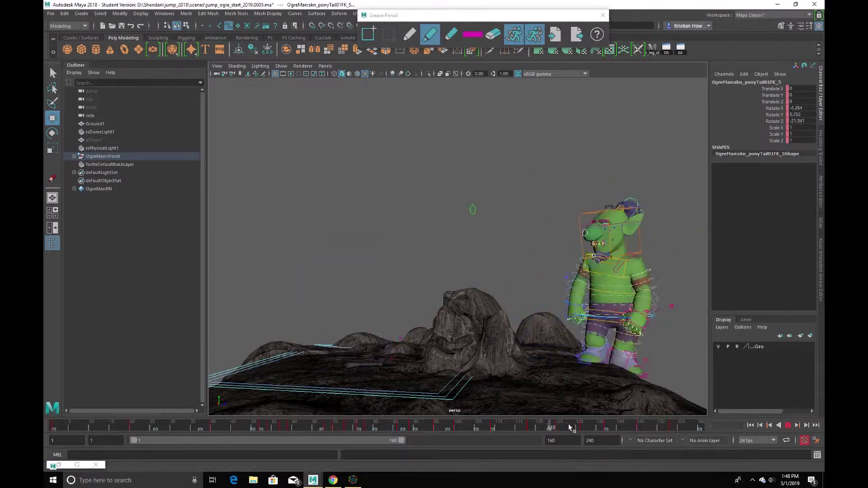
{"action": "left_click", "coordinate": [491, 425]}
{"action": "key", "text": "q"}
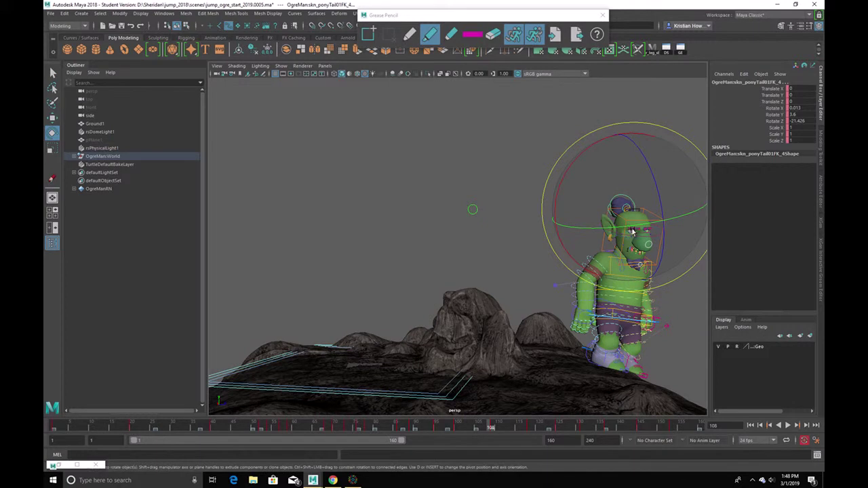
{"action": "mouse_move", "coordinate": [482, 429]}
{"action": "left_mouse_down"}
{"action": "mouse_move", "coordinate": [463, 428]}
{"action": "mouse_move", "coordinate": [479, 428]}
{"action": "left_mouse_up"}
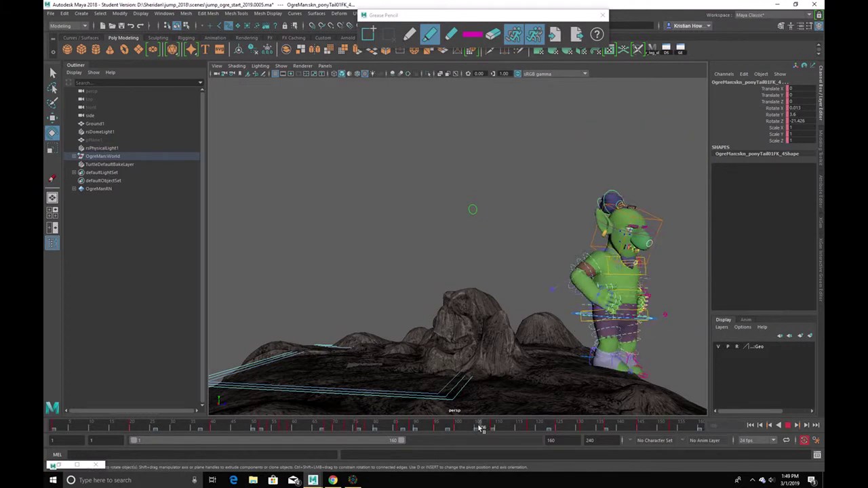
{"action": "key", "text": "alt+v"}
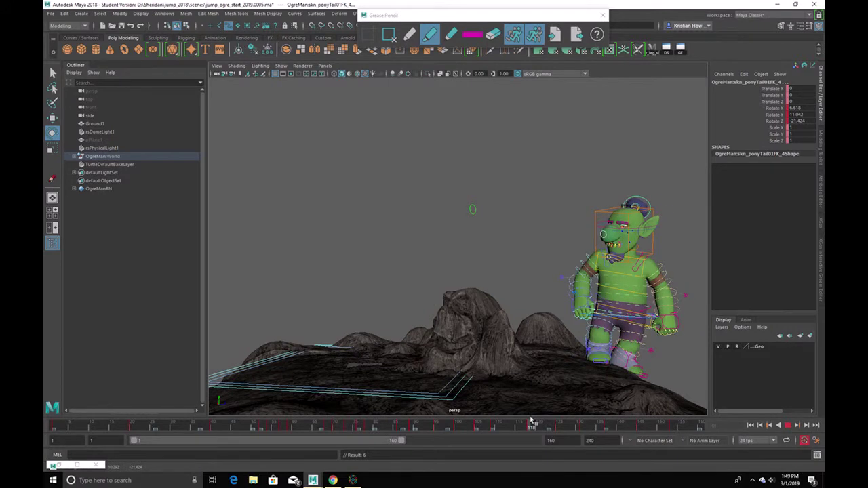
- Play back and scrub the jump animation, examining the ponytail's motion from the landing and head turn through frame 160
{"action": "mouse_move", "coordinate": [531, 419]}
{"action": "left_mouse_down"}
{"action": "mouse_move", "coordinate": [488, 429]}
{"action": "mouse_move", "coordinate": [529, 427]}
{"action": "left_mouse_up"}
{"action": "key", "text": "alt+v"}
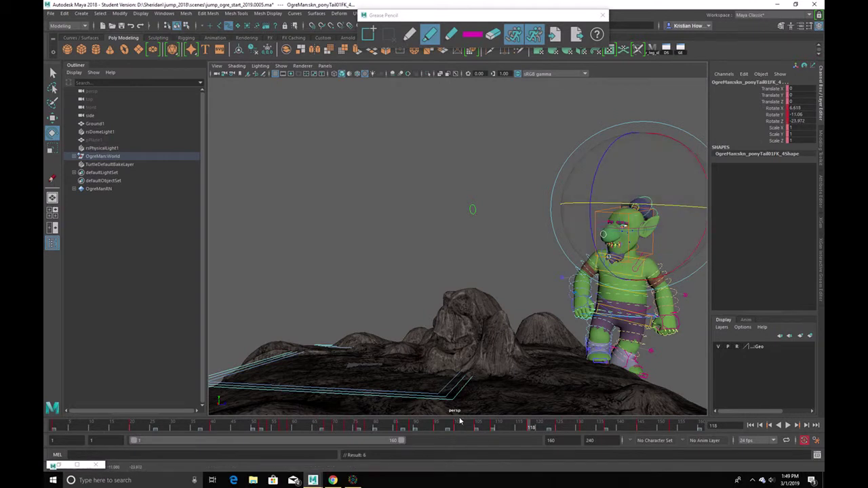
{"action": "key", "text": "alt+v"}
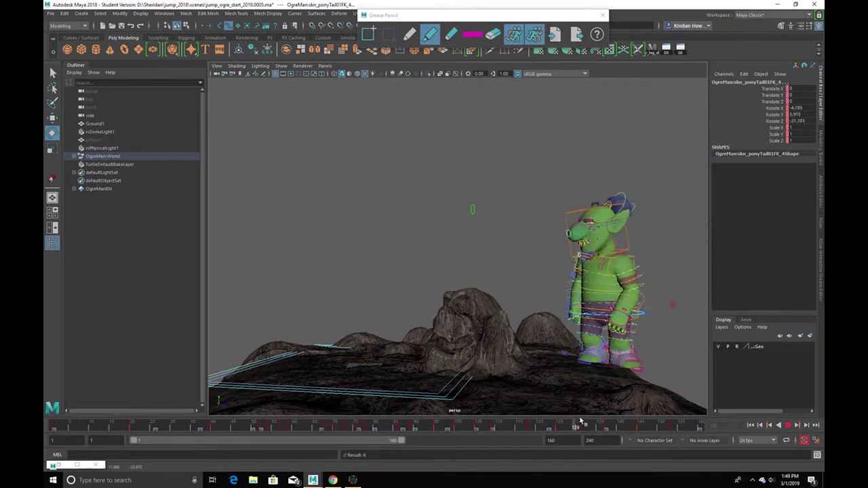
{"action": "left_click", "coordinate": [794, 426]}
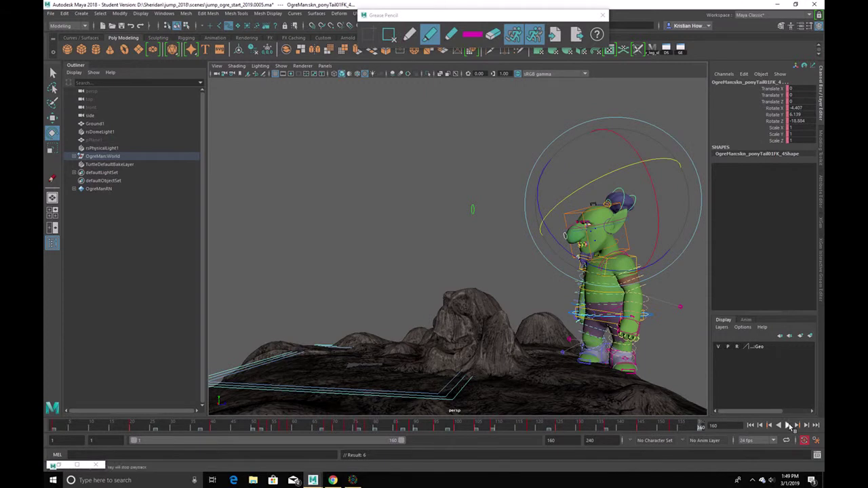
{"action": "left_click", "coordinate": [789, 425]}
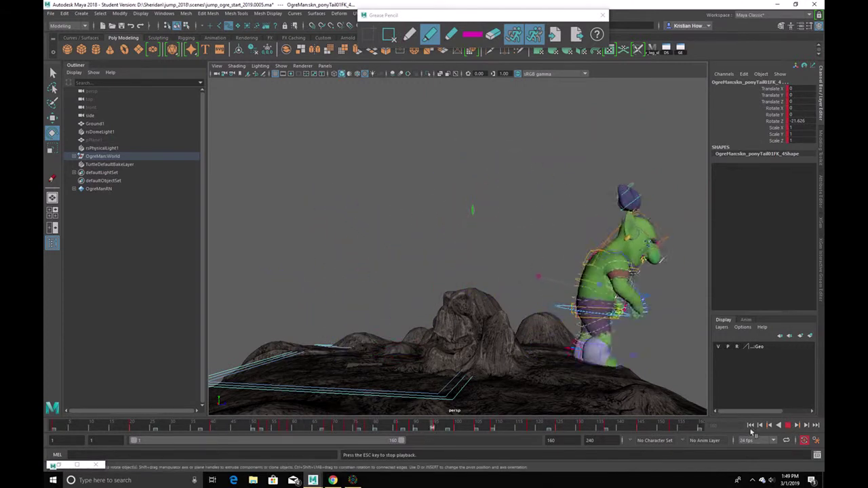
{"action": "key", "text": "Escape"}
- At frame 52, rotate the ponytail tip to about -8.6 in Z and move it to about -0.3 in Y
{"action": "mouse_move", "coordinate": [265, 427]}
{"action": "left_mouse_down"}
{"action": "mouse_move", "coordinate": [217, 428]}
{"action": "mouse_move", "coordinate": [256, 439]}
{"action": "mouse_move", "coordinate": [296, 434]}
{"action": "mouse_move", "coordinate": [262, 440]}
{"action": "mouse_move", "coordinate": [270, 425]}
{"action": "mouse_move", "coordinate": [249, 424]}
{"action": "mouse_move", "coordinate": [261, 426]}
{"action": "left_mouse_up"}
{"action": "left_click", "coordinate": [540, 198]}
{"action": "left_click", "coordinate": [397, 225]}
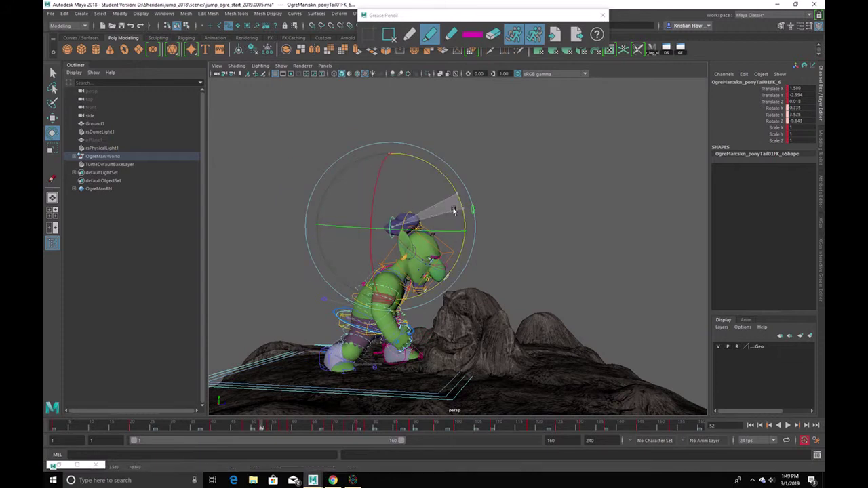
{"action": "left_click_drag", "start_coordinate": [454, 211], "coordinate": [450, 203]}
{"action": "key", "text": "w"}
- At frame 54, move the ponytail tip to about 3.8 in X and -2.6 in Y, and rotate it to about -8.0 in Z
{"action": "mouse_move", "coordinate": [260, 424]}
{"action": "left_mouse_down"}
{"action": "mouse_move", "coordinate": [285, 423]}
{"action": "mouse_move", "coordinate": [263, 426]}
{"action": "mouse_move", "coordinate": [269, 430]}
{"action": "left_mouse_up"}
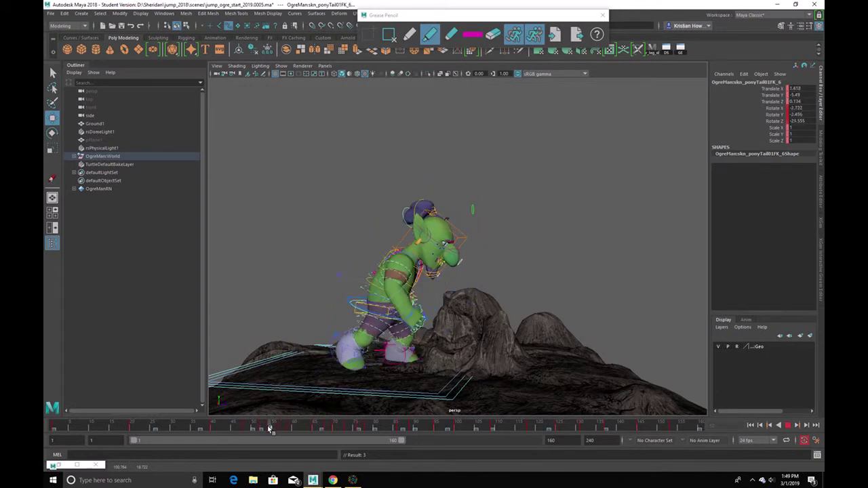
{"action": "key", "text": "w"}
{"action": "key", "text": "e"}
{"action": "mouse_move", "coordinate": [419, 207]}
{"action": "left_mouse_down"}
{"action": "mouse_move", "coordinate": [434, 203]}
{"action": "mouse_move", "coordinate": [407, 216]}
{"action": "mouse_move", "coordinate": [405, 201]}
{"action": "left_mouse_up"}
{"action": "key", "text": "w"}
{"action": "key", "text": "e"}
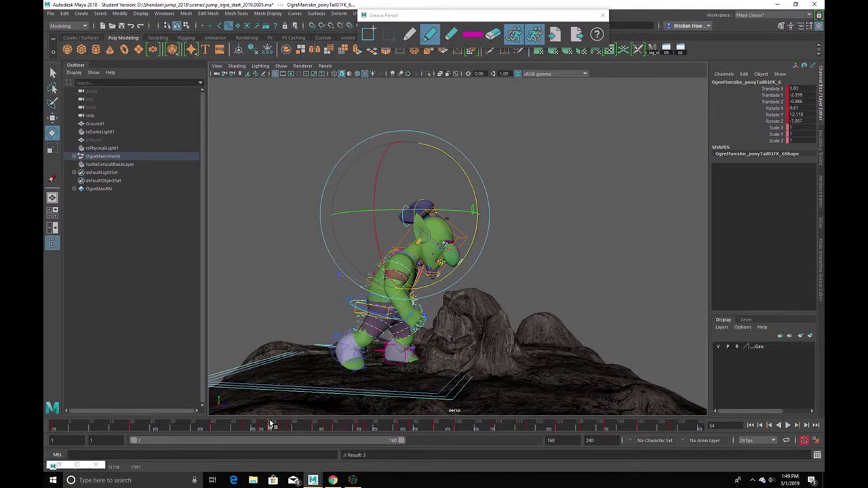
- Scrub between frames 50 and 57 to examine the ponytail tip's drag as the ogre pushes off
{"action": "key", "text": "alt+v"}
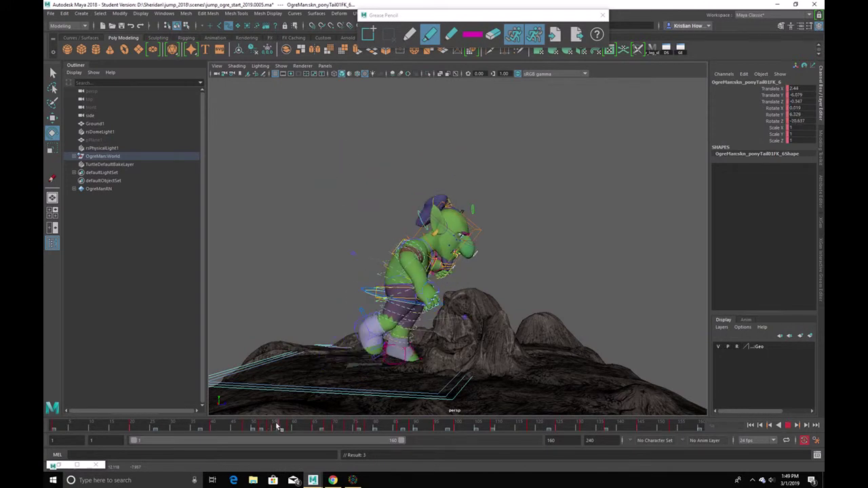
{"action": "left_click", "coordinate": [277, 428]}
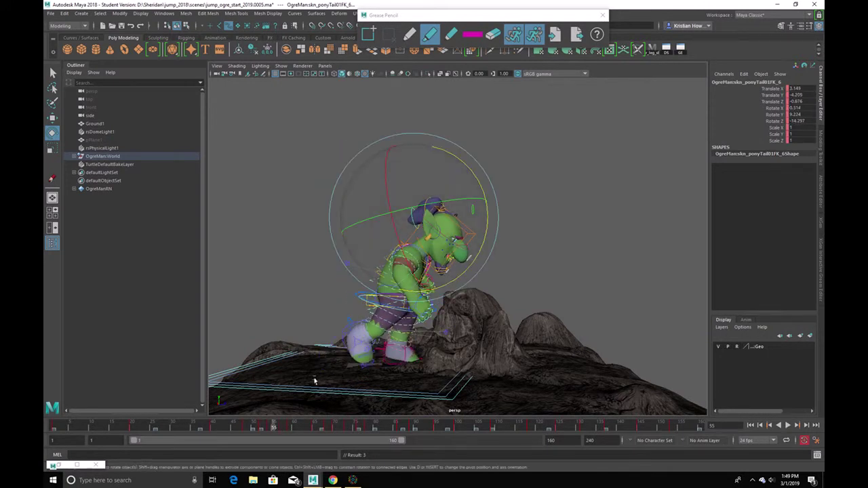
{"action": "left_click", "coordinate": [281, 429]}
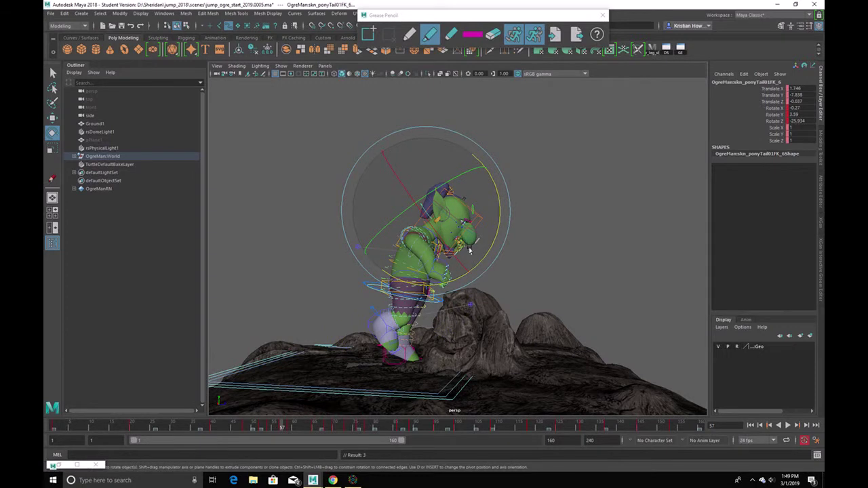
{"action": "key", "text": "w"}
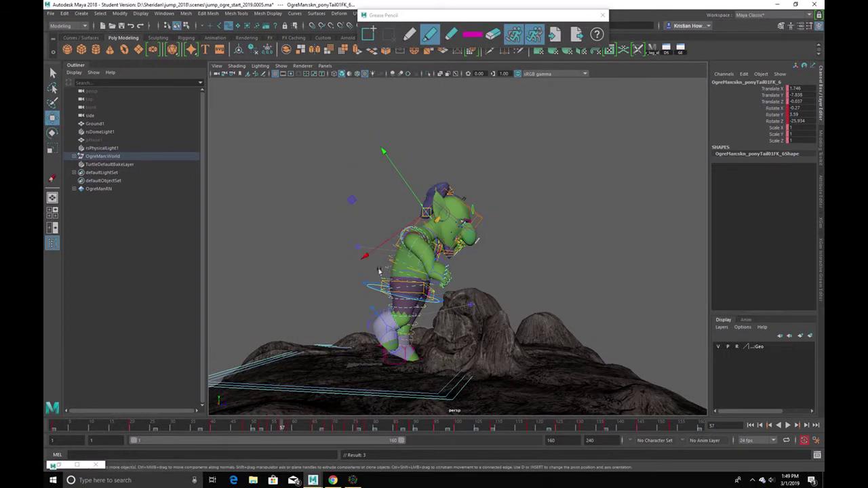
{"action": "key", "text": "alt+v"}
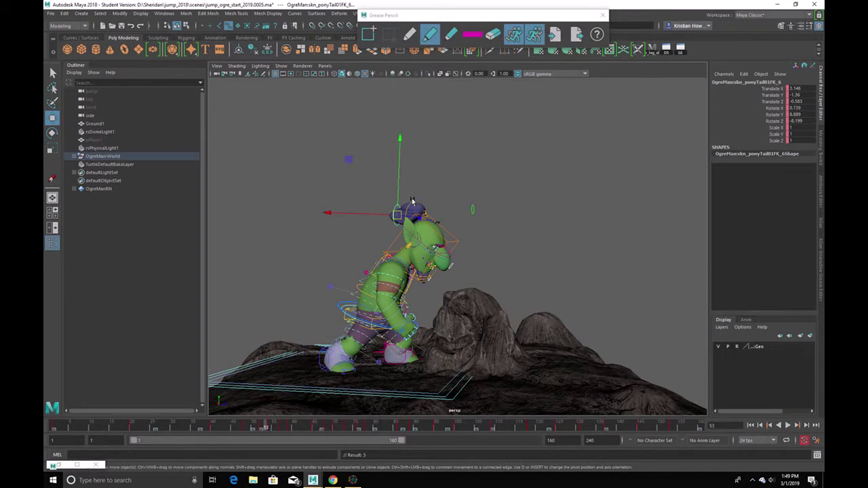
{"action": "left_click", "coordinate": [411, 204]}
{"action": "left_click", "coordinate": [395, 210]}
{"action": "key", "text": "alt+v"}
{"action": "left_click_drag", "start_coordinate": [251, 426], "coordinate": [261, 427]}
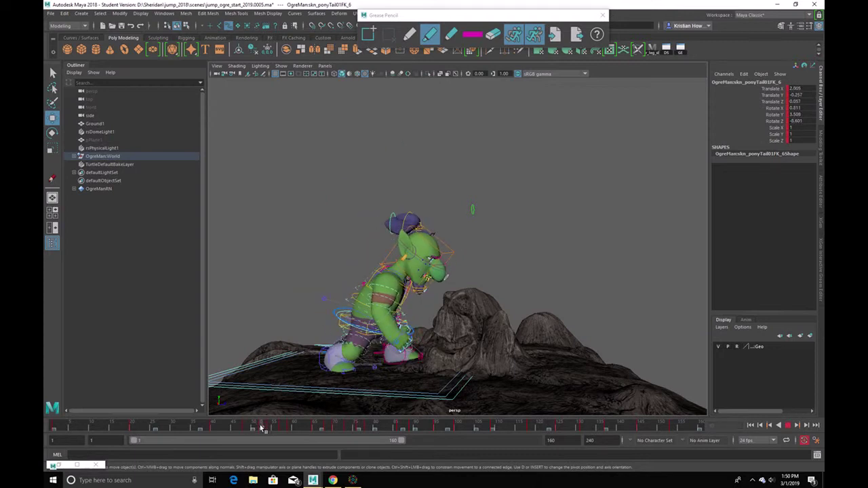
- Refine the ponytail tip at frame 52 by moving it to about 1.0 in Y and rotating it to about 11.6 in Z
{"action": "left_click", "coordinate": [391, 201]}
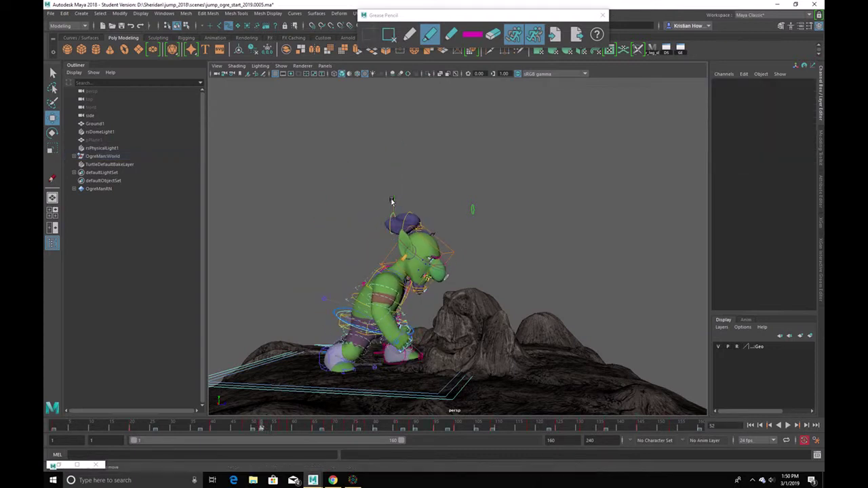
{"action": "key", "text": "ctrl+z"}
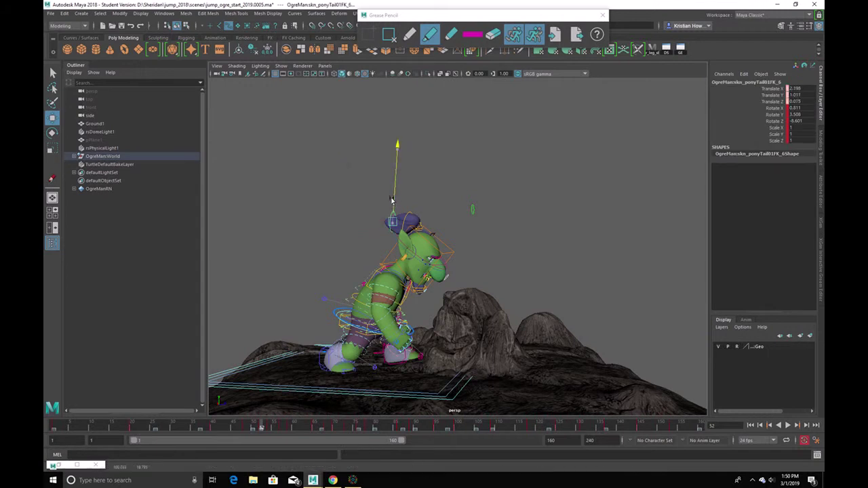
{"action": "key", "text": "e"}
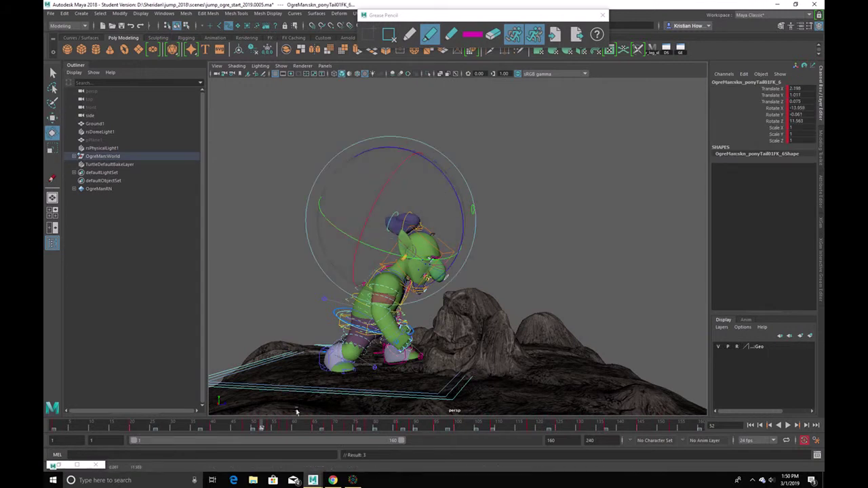
{"action": "key", "text": "alt+v"}
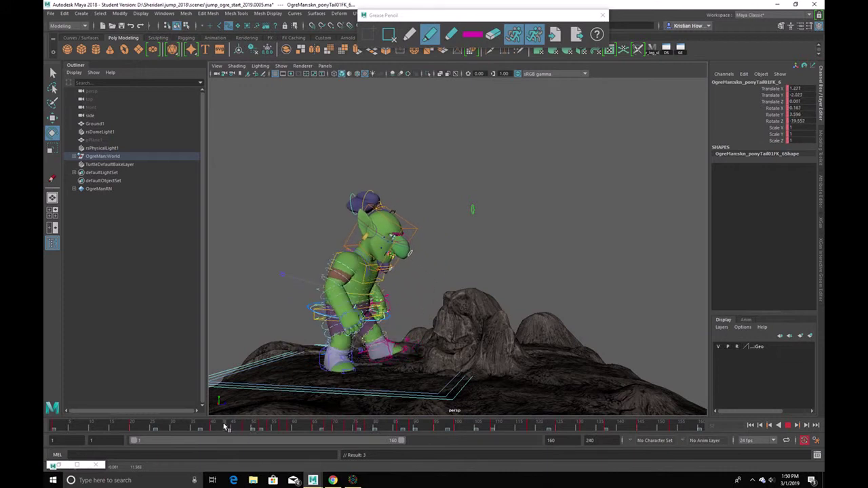
- Try rotating the ponytail tip to about -37.6 in Z and moving it to about -2.6 in Y at frame 48
{"action": "key", "text": "alt+v"}
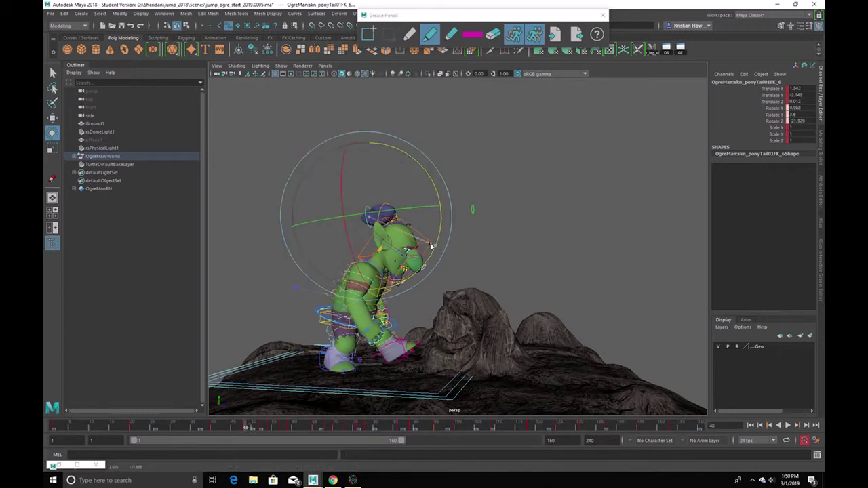
{"action": "key", "text": "w"}
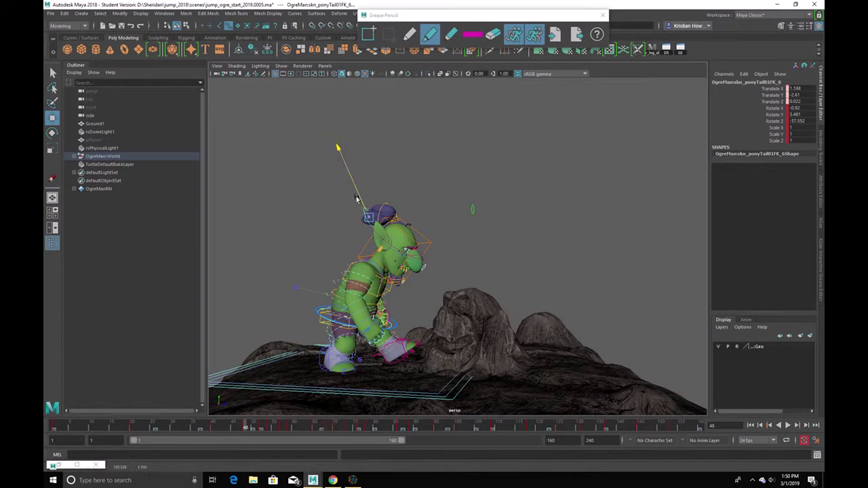
{"action": "key", "text": "alt+v"}
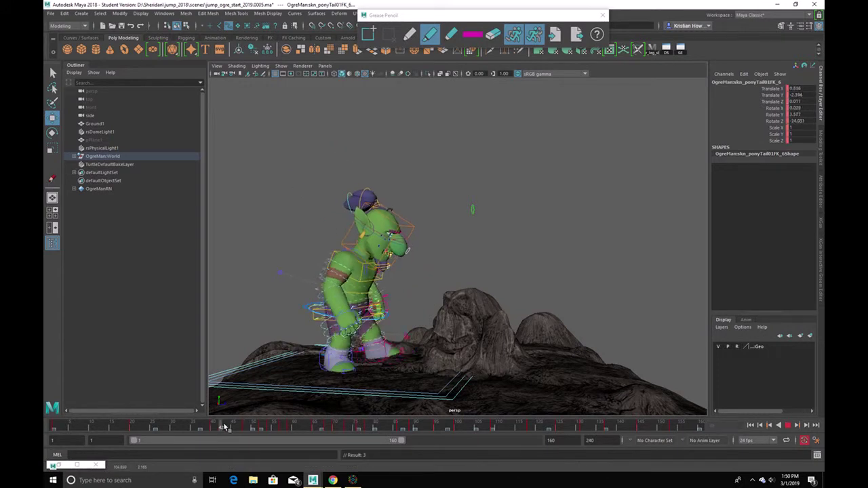
{"action": "key", "text": "alt+v"}
{"action": "key", "text": "ctrl+z"}
- Play back the whole jump to review the ponytail's motion around the takeoff and landing
{"action": "key", "text": "alt+v"}
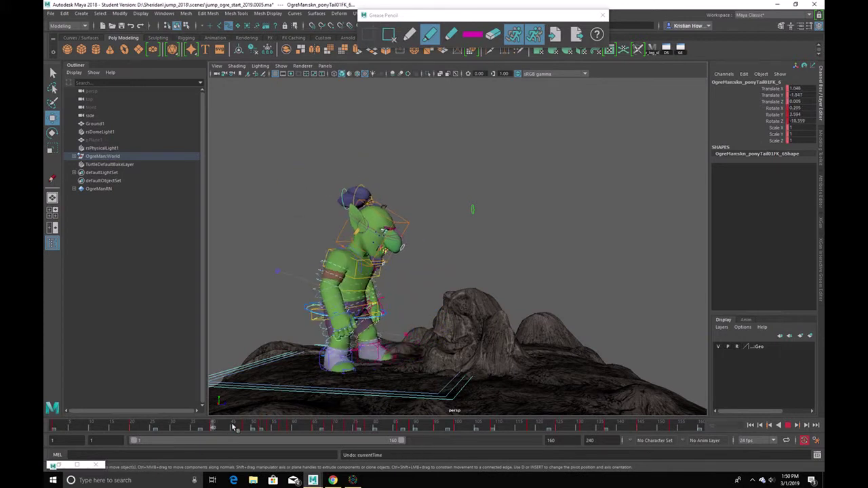
{"action": "key", "text": "alt+v"}
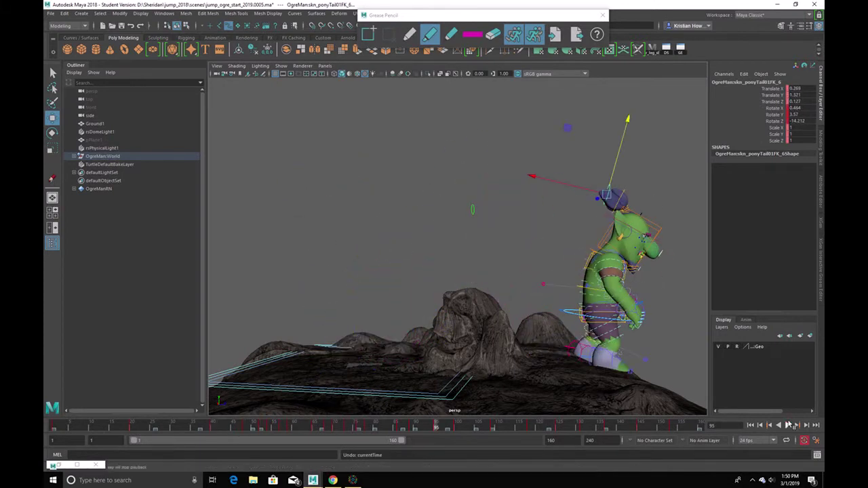
{"action": "left_click", "coordinate": [788, 425]}
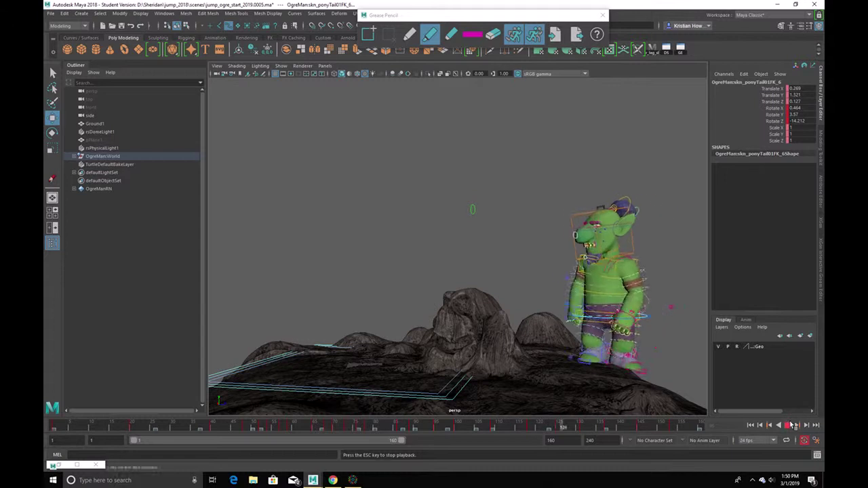
- At frame 78, rotate the ponytail's middle control to about -53.3 in Z and move it to about 3.6 in X and -0.7 in Y
{"action": "left_click_drag", "start_coordinate": [400, 427], "coordinate": [366, 438]}
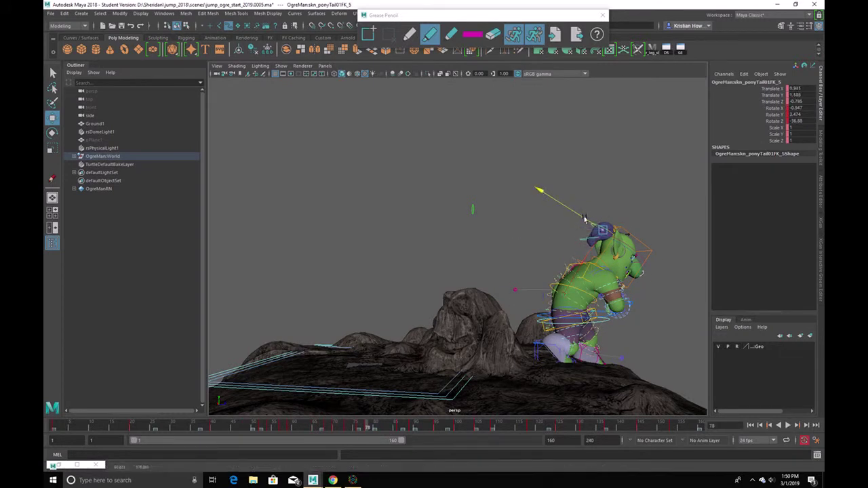
{"action": "key", "text": "e"}
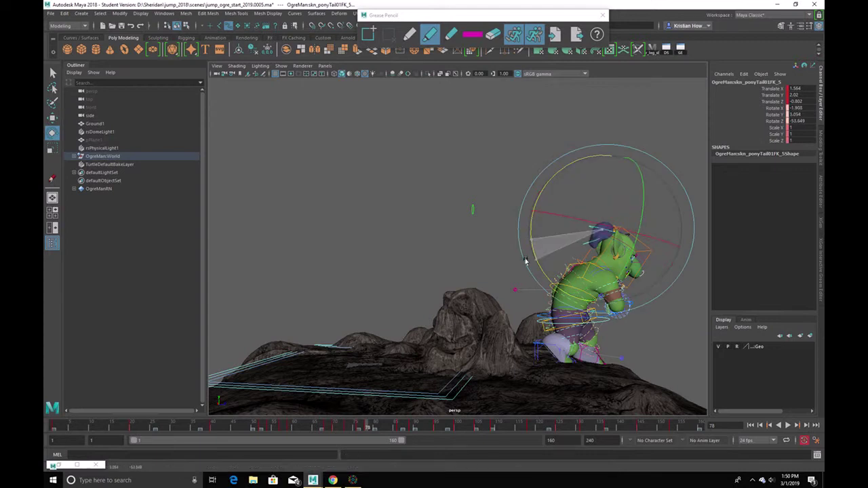
{"action": "key", "text": "w"}
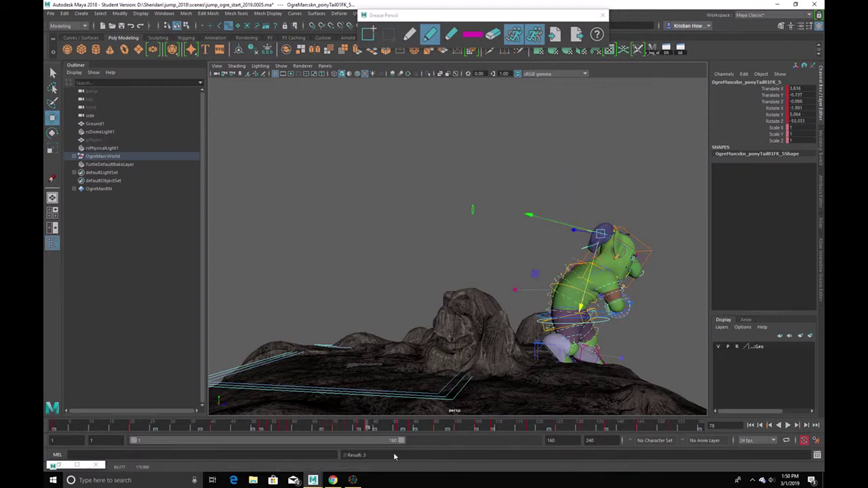
- At frame 81, move the ponytail tip to about 2.3 in X and -4.7 in Y, and rotate the middle control
{"action": "key", "text": "alt+v"}
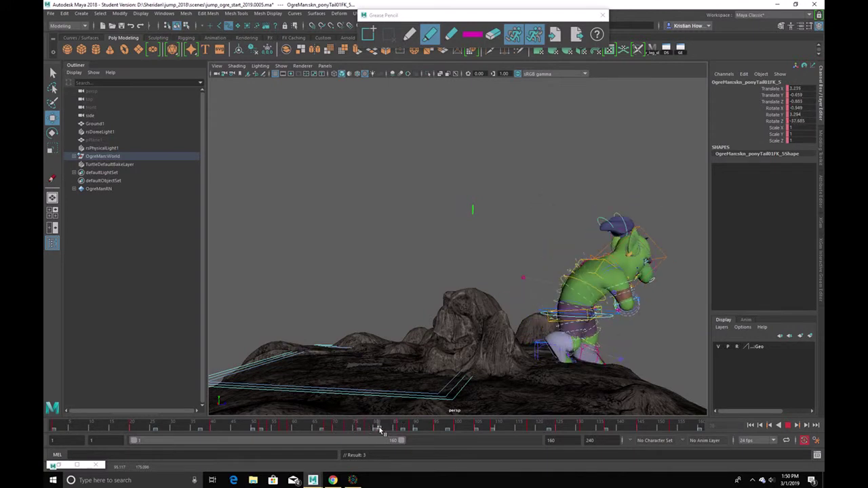
{"action": "key", "text": "e"}
{"action": "key", "text": "q"}
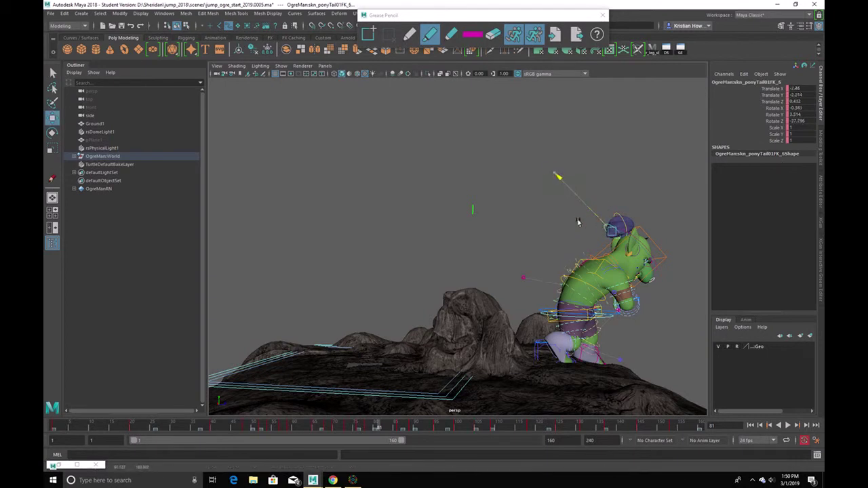
{"action": "left_click", "coordinate": [617, 217]}
{"action": "key", "text": "e"}
{"action": "left_click_drag", "start_coordinate": [563, 195], "coordinate": [577, 173]}
- Rotate the ponytail tip to about -64.0 in Z at frame 81
{"action": "left_click", "coordinate": [594, 214]}
{"action": "left_click", "coordinate": [600, 227]}
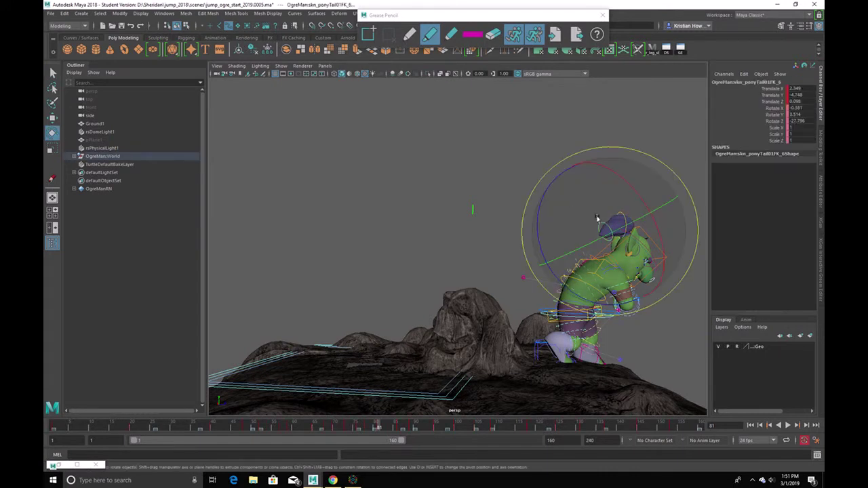
{"action": "left_click_drag", "start_coordinate": [543, 189], "coordinate": [529, 234]}
{"action": "key", "text": "w"}
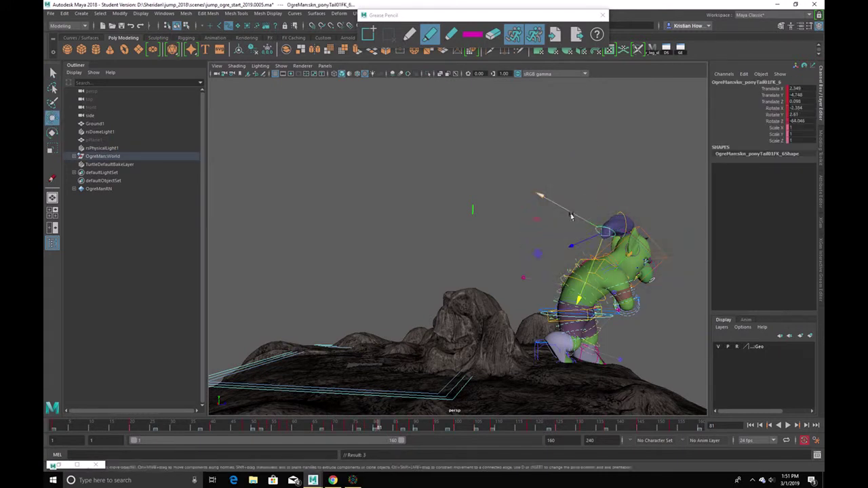
- Scrub the landing frames and play back the jump to check the ponytail's follow-through
{"action": "key", "text": "alt+v"}
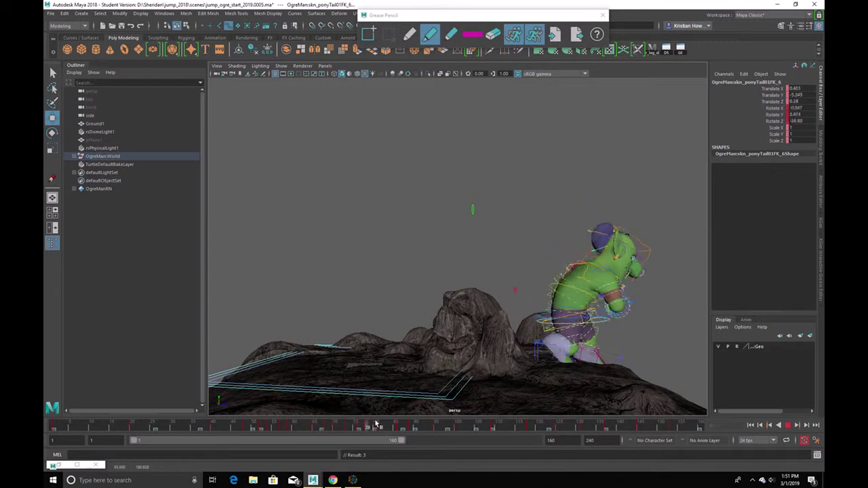
{"action": "key", "text": "alt+v"}
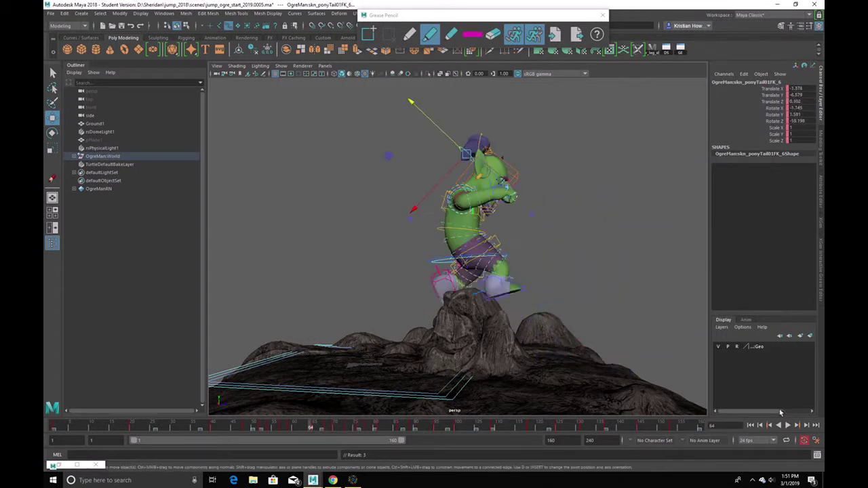
{"action": "left_click", "coordinate": [788, 425]}
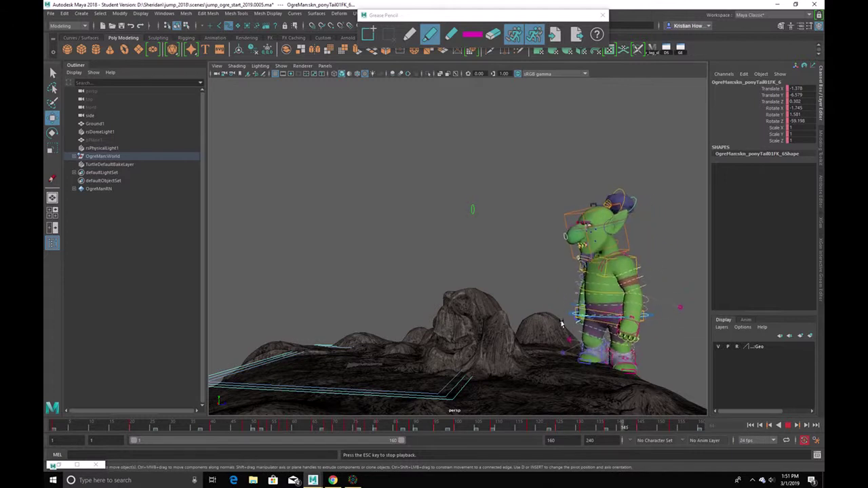
{"action": "left_click", "coordinate": [787, 425]}
- Examine the ogre's head and ponytail in close-up at frame 75 and clear the selection
{"action": "left_click_drag", "start_coordinate": [616, 263], "coordinate": [486, 264], "text": "alt"}
{"action": "right_click_drag", "start_coordinate": [486, 265], "coordinate": [577, 303], "text": "alt"}
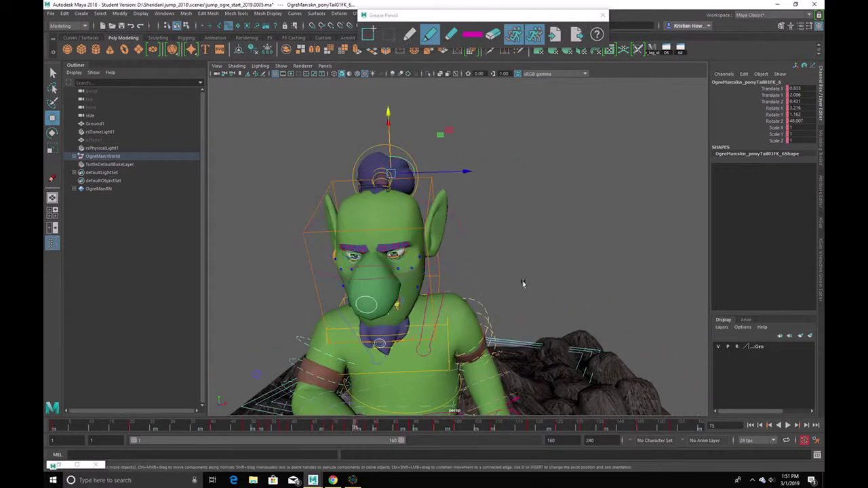
{"action": "left_click_drag", "start_coordinate": [577, 302], "coordinate": [458, 256], "text": "alt"}
{"action": "right_click_drag", "start_coordinate": [458, 255], "coordinate": [498, 274], "text": "alt"}
{"action": "left_click", "coordinate": [459, 287]}
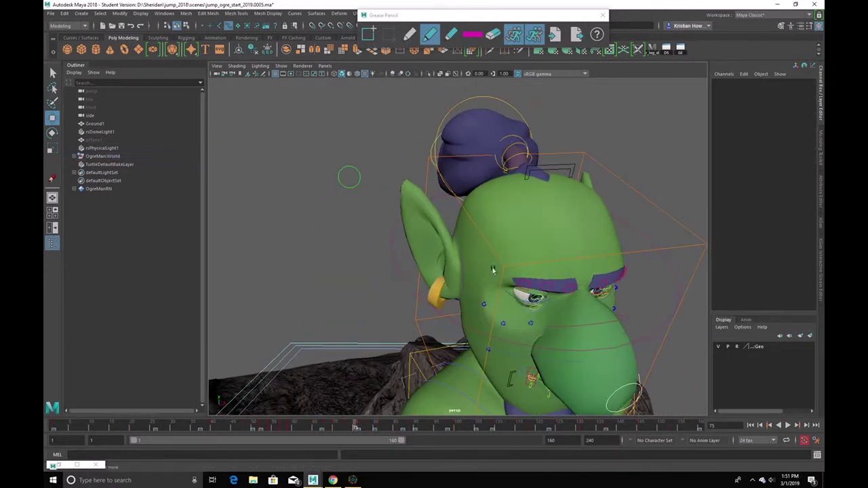
- Select the left and right ear controls together and try a small rotation on them at frame 75
{"action": "left_click", "coordinate": [461, 255]}
{"action": "left_click_drag", "start_coordinate": [461, 254], "coordinate": [478, 217], "text": "alt"}
{"action": "left_click", "coordinate": [348, 214], "text": "shift"}
{"action": "key", "text": "e"}
{"action": "mouse_move", "coordinate": [581, 234]}
{"action": "left_mouse_down"}
{"action": "mouse_move", "coordinate": [604, 235]}
{"action": "mouse_move", "coordinate": [585, 234]}
{"action": "left_mouse_up"}
{"action": "key", "text": "ctrl+z"}
{"action": "left_click_drag", "start_coordinate": [520, 269], "coordinate": [576, 273], "text": "alt"}
{"action": "right_click_drag", "start_coordinate": [576, 272], "coordinate": [492, 312], "text": "alt"}
{"action": "middle_click_drag", "start_coordinate": [492, 312], "coordinate": [397, 303], "text": "alt"}
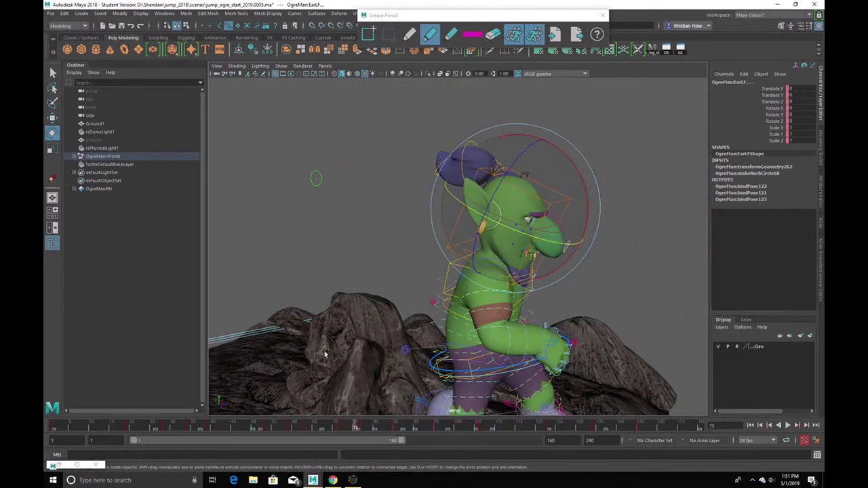
- Scrub and play the takeoff frames around frame 56 to check how the ears follow the head
{"action": "left_click", "coordinate": [124, 426]}
{"action": "key", "text": "alt+v"}
{"action": "left_click_drag", "start_coordinate": [226, 417], "coordinate": [279, 409]}
{"action": "left_click_drag", "start_coordinate": [349, 336], "coordinate": [421, 316], "text": "alt"}
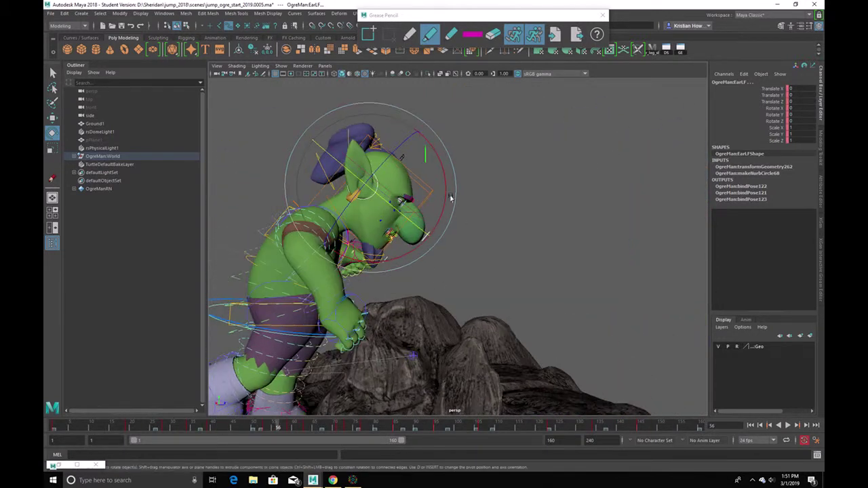
{"action": "key", "text": "alt+v"}
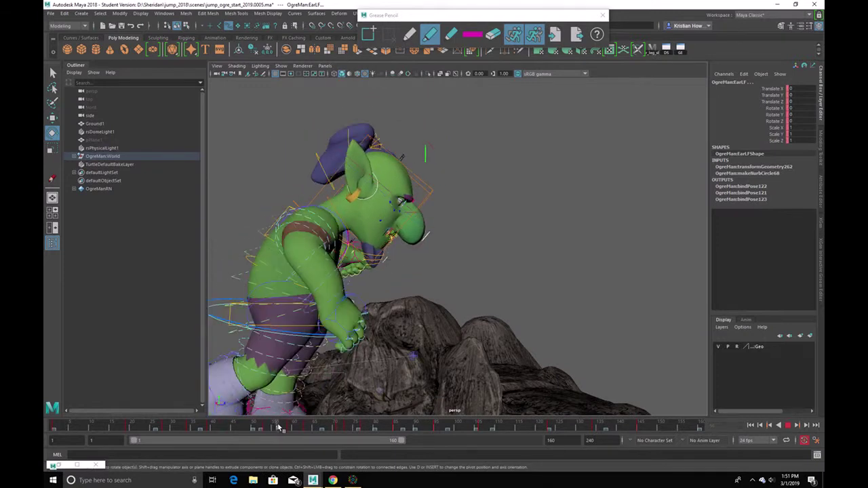
{"action": "left_click_drag", "start_coordinate": [441, 186], "coordinate": [425, 150]}
{"action": "key", "text": "alt+v"}
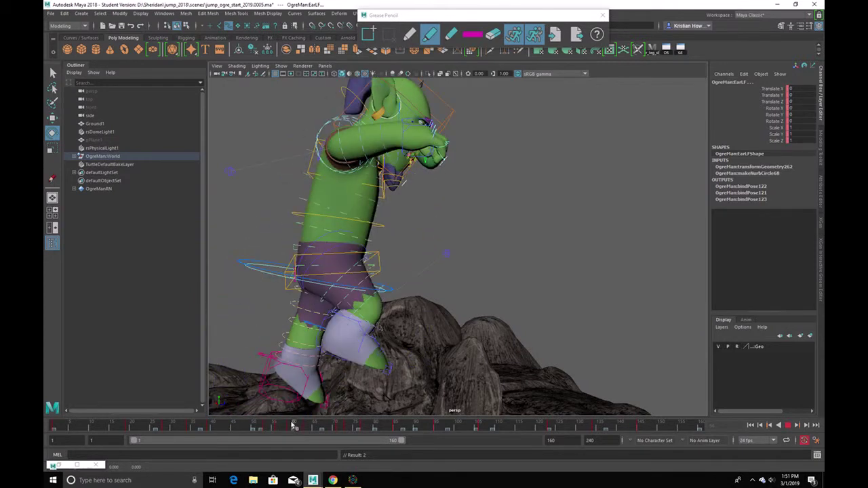
- Rotate both ears back to about -23.0 in X at frame 59 of the takeoff
{"action": "key", "text": "alt+v"}
{"action": "scroll", "coordinate": [474, 314], "scroll_direction": "up", "scroll_amount": 2}
{"action": "left_click_drag", "start_coordinate": [431, 228], "coordinate": [380, 266]}
{"action": "key", "text": "ctrl+z"}
{"action": "middle_click_drag", "start_coordinate": [500, 242], "coordinate": [488, 248]}
{"action": "left_click", "coordinate": [517, 232]}
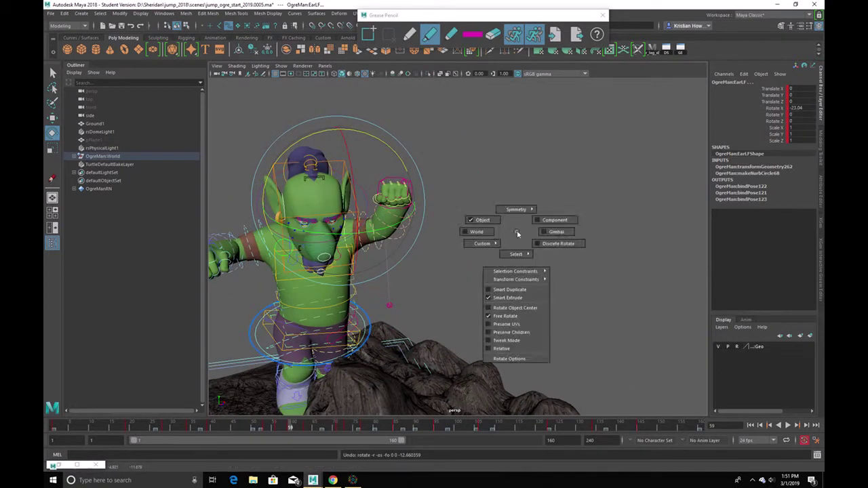
{"action": "left_click_drag", "start_coordinate": [349, 146], "coordinate": [360, 186]}
{"action": "key", "text": "q"}
{"action": "left_click_drag", "start_coordinate": [401, 243], "coordinate": [467, 282], "text": "alt"}
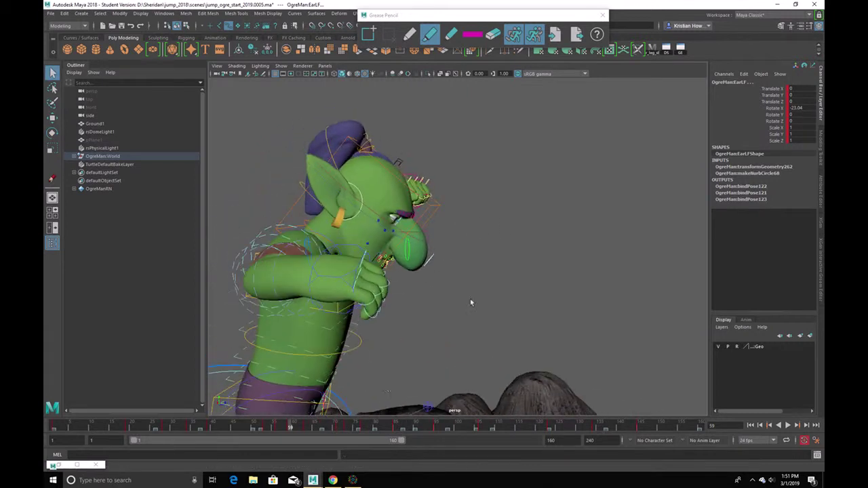
- Rotate both ears at frame 63 and scrub through the airborne frames to frame 73
{"action": "left_click_drag", "start_coordinate": [276, 425], "coordinate": [305, 423]}
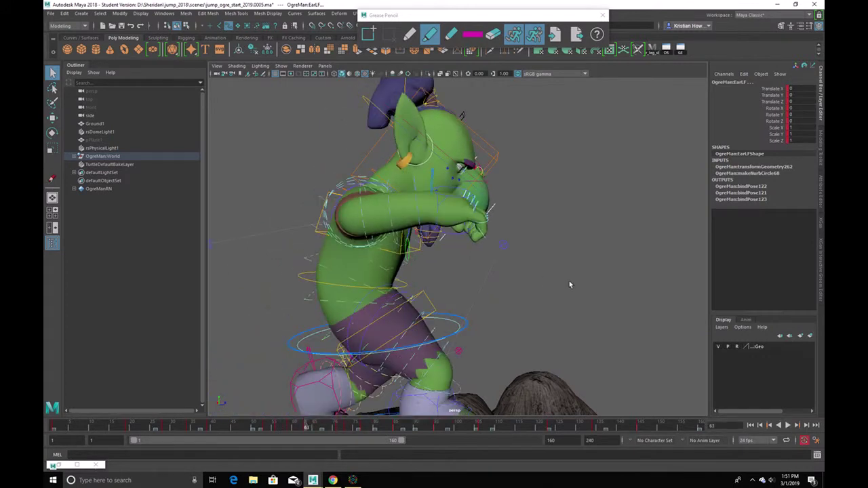
{"action": "key", "text": "e"}
{"action": "left_click_drag", "start_coordinate": [488, 151], "coordinate": [456, 141]}
{"action": "left_click_drag", "start_coordinate": [288, 425], "coordinate": [344, 418]}
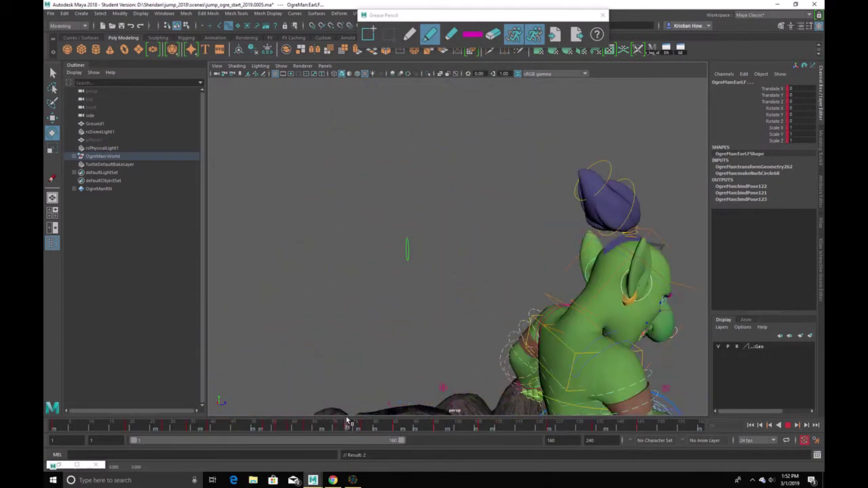
- Rotate both ears to about -14.3 in X at frame 85 and play back the landing
{"action": "left_click_drag", "start_coordinate": [484, 318], "coordinate": [355, 290], "text": "alt"}
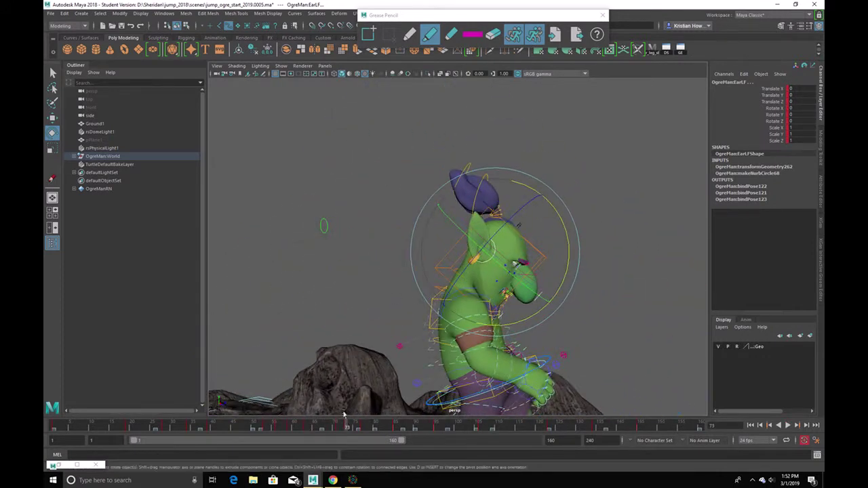
{"action": "left_click_drag", "start_coordinate": [346, 431], "coordinate": [378, 428]}
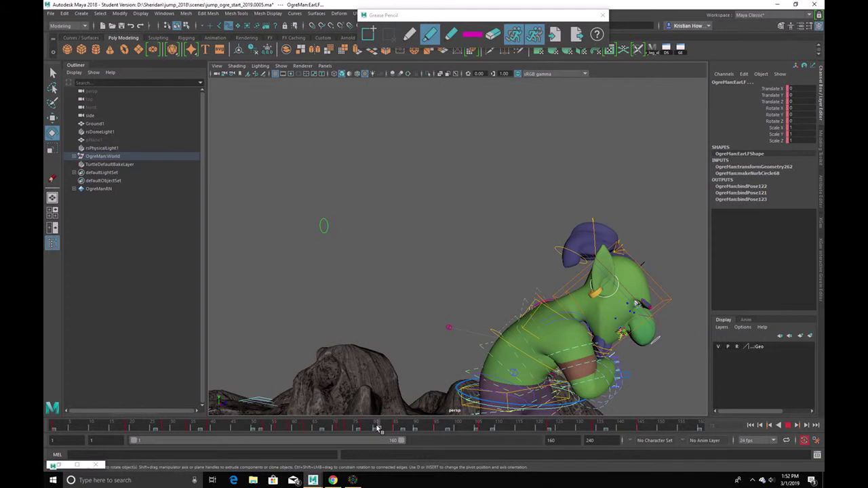
{"action": "left_click_drag", "start_coordinate": [695, 254], "coordinate": [671, 299]}
{"action": "left_click_drag", "start_coordinate": [334, 429], "coordinate": [398, 425]}
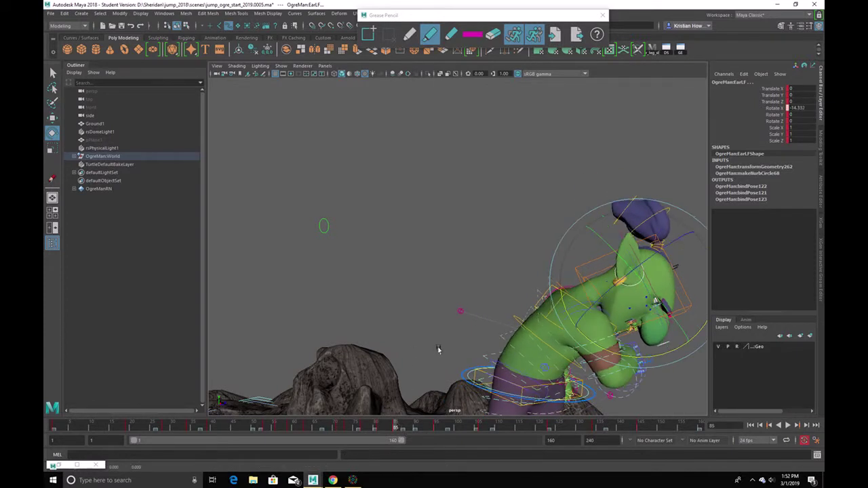
{"action": "key", "text": "alt+v"}
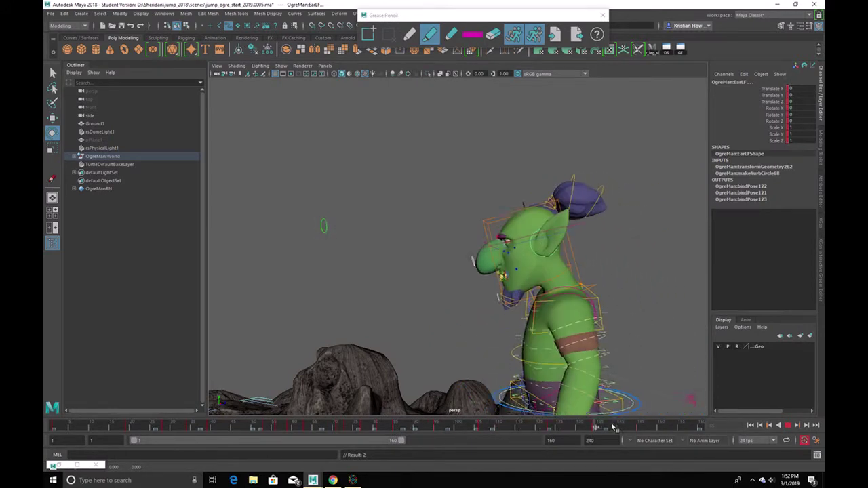
{"action": "key", "text": "alt+v"}
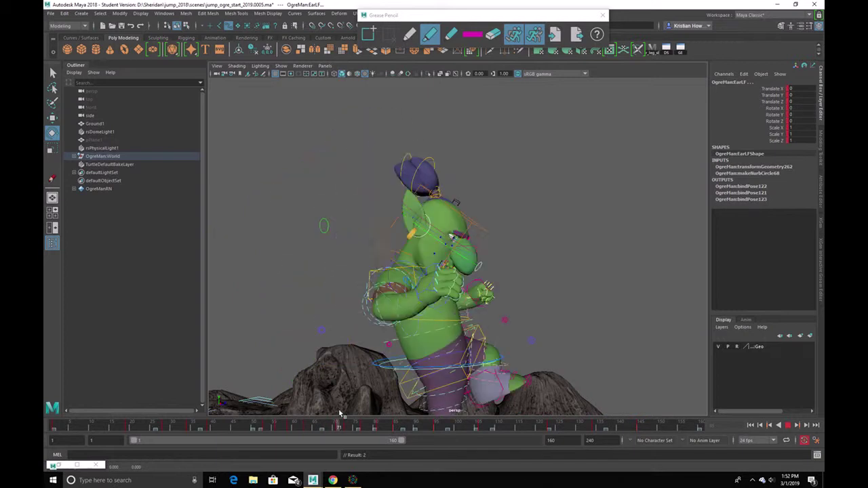
- Select the nose control and try moving it to about -0.7 in Y at frame 59
{"action": "key", "text": "f"}
{"action": "left_click", "coordinate": [493, 236]}
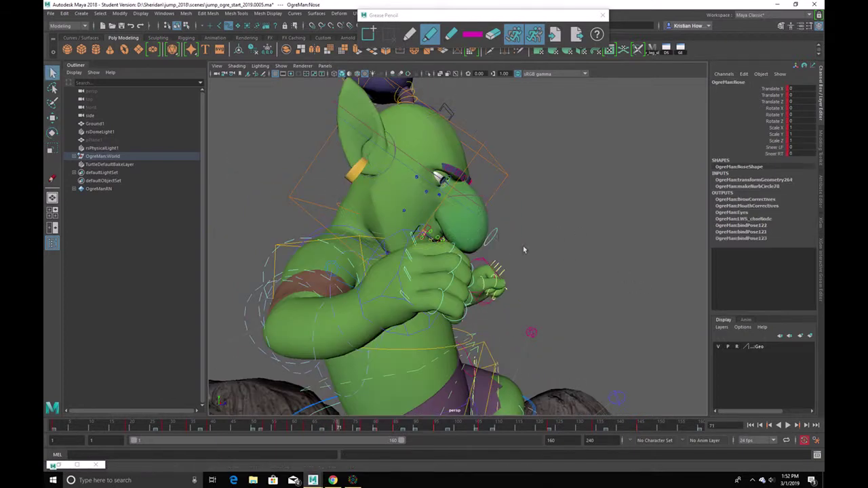
{"action": "scroll", "coordinate": [501, 239], "scroll_direction": "down", "scroll_amount": 5}
{"action": "left_click_drag", "start_coordinate": [511, 262], "coordinate": [527, 275], "text": "alt"}
{"action": "left_click_drag", "start_coordinate": [224, 428], "coordinate": [297, 429]}
{"action": "left_click_drag", "start_coordinate": [465, 337], "coordinate": [445, 368], "text": "alt"}
{"action": "left_click_drag", "start_coordinate": [296, 429], "coordinate": [290, 428]}
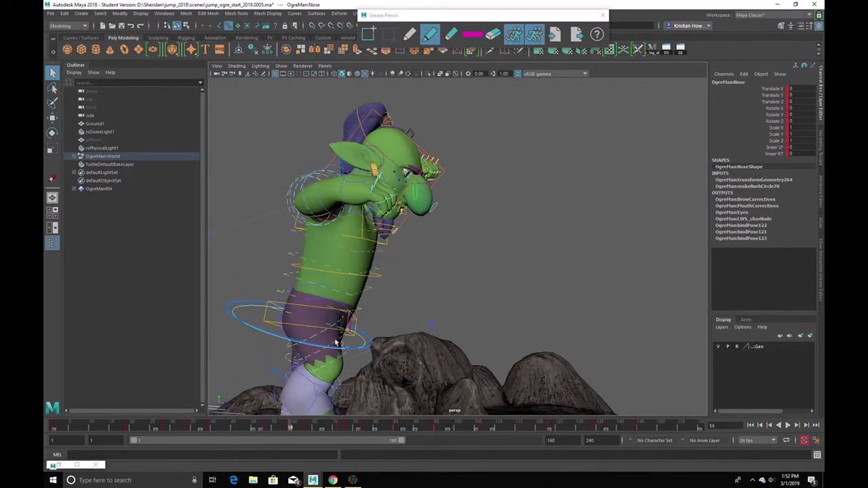
{"action": "key", "text": "w"}
{"action": "left_click_drag", "start_coordinate": [435, 169], "coordinate": [427, 179]}
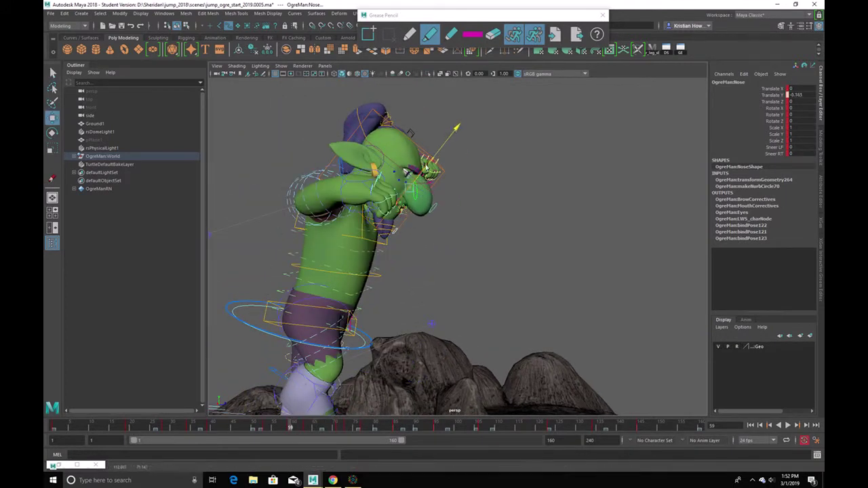
- Rotate the nose control at frame 59 so the nose drags behind the takeoff
{"action": "right_click_drag", "start_coordinate": [405, 224], "coordinate": [530, 303], "text": "alt"}
{"action": "left_click_drag", "start_coordinate": [531, 302], "coordinate": [476, 316], "text": "alt"}
{"action": "key", "text": "e"}
{"action": "left_click_drag", "start_coordinate": [448, 197], "coordinate": [371, 389]}
- Rotate the nose control to about -30.3 in X at frame 71
{"action": "left_click_drag", "start_coordinate": [288, 428], "coordinate": [339, 423]}
{"action": "left_click_drag", "start_coordinate": [393, 339], "coordinate": [457, 306], "text": "alt"}
{"action": "left_click_drag", "start_coordinate": [537, 287], "coordinate": [558, 258]}
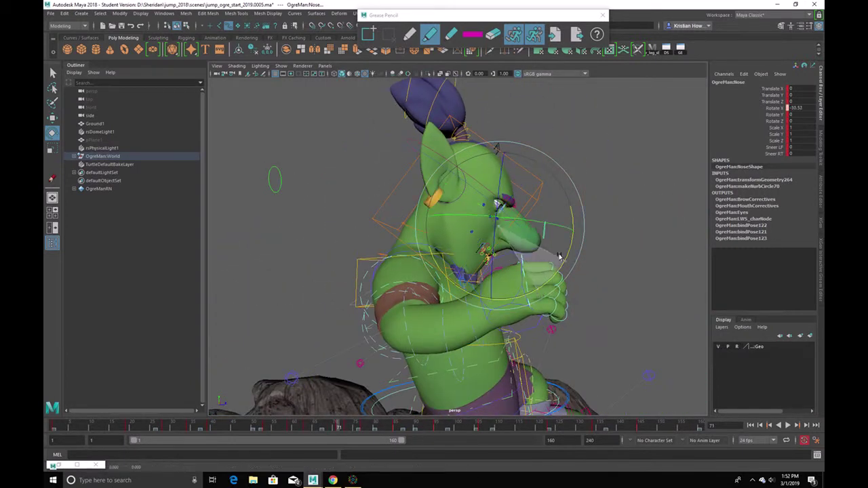
- Rotate the nose to about -14.2 in X, -2.2 in Y and -8.5 in Z at frame 73
{"action": "left_click_drag", "start_coordinate": [609, 274], "coordinate": [519, 265], "text": "alt"}
{"action": "mouse_move", "coordinate": [327, 427]}
{"action": "left_mouse_down"}
{"action": "mouse_move", "coordinate": [301, 427]}
{"action": "mouse_move", "coordinate": [415, 425]}
{"action": "mouse_move", "coordinate": [347, 436]}
{"action": "left_mouse_up"}
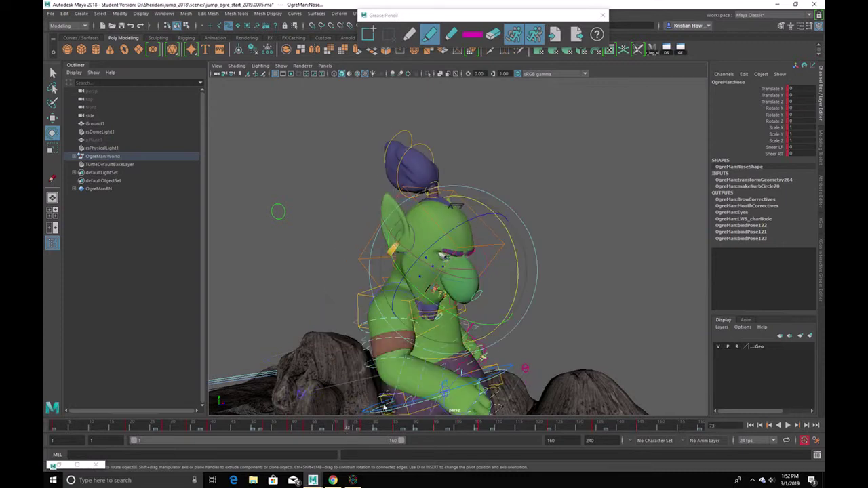
{"action": "left_click_drag", "start_coordinate": [529, 339], "coordinate": [589, 329], "text": "alt"}
{"action": "left_click_drag", "start_coordinate": [569, 278], "coordinate": [563, 253]}
{"action": "left_click_drag", "start_coordinate": [498, 209], "coordinate": [501, 200]}
{"action": "left_click_drag", "start_coordinate": [524, 239], "coordinate": [583, 235], "text": "alt"}
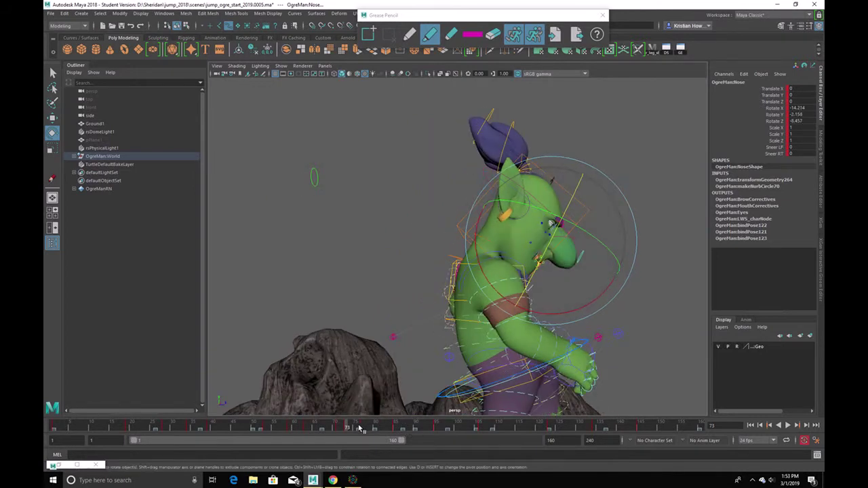
- Rotate the nose to about 16.5 in X at frame 77 and scrub through the landing frames
{"action": "key", "text": "alt+v"}
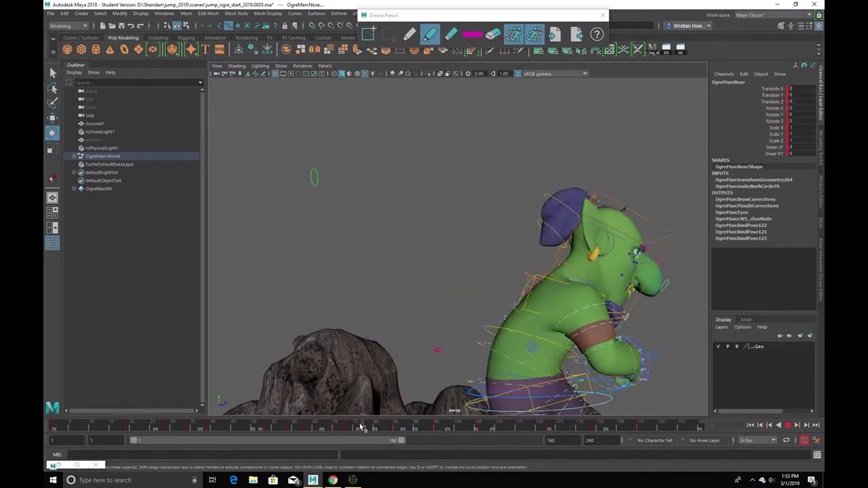
{"action": "key", "text": "ctrl+z"}
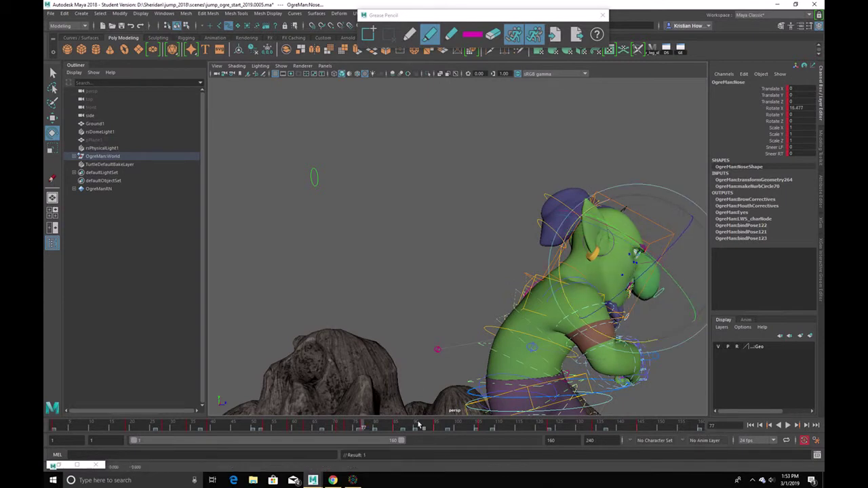
{"action": "left_click_drag", "start_coordinate": [334, 428], "coordinate": [432, 428]}
{"action": "middle_click_drag", "start_coordinate": [539, 358], "coordinate": [407, 366], "text": "alt"}
{"action": "scroll", "coordinate": [407, 367], "scroll_direction": "down", "scroll_amount": 3}
{"action": "left_click_drag", "start_coordinate": [327, 428], "coordinate": [356, 464]}
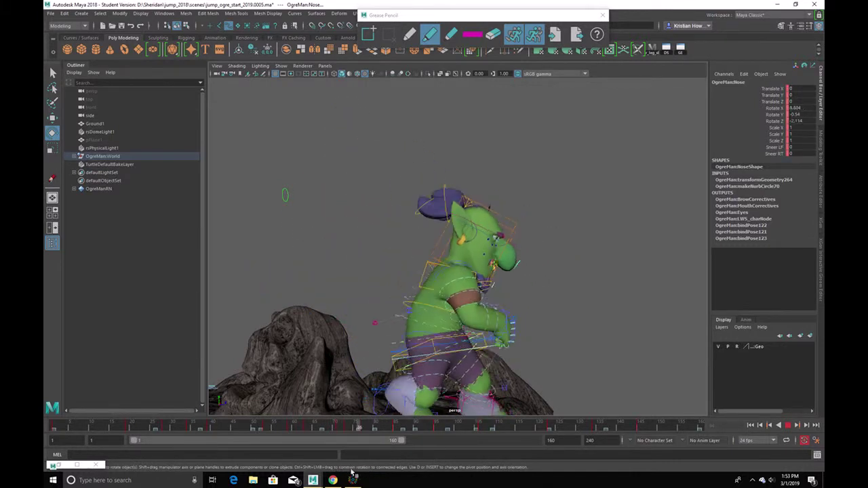
- Select the top spine control and move it slightly upward around frame 72
{"action": "key", "text": "q"}
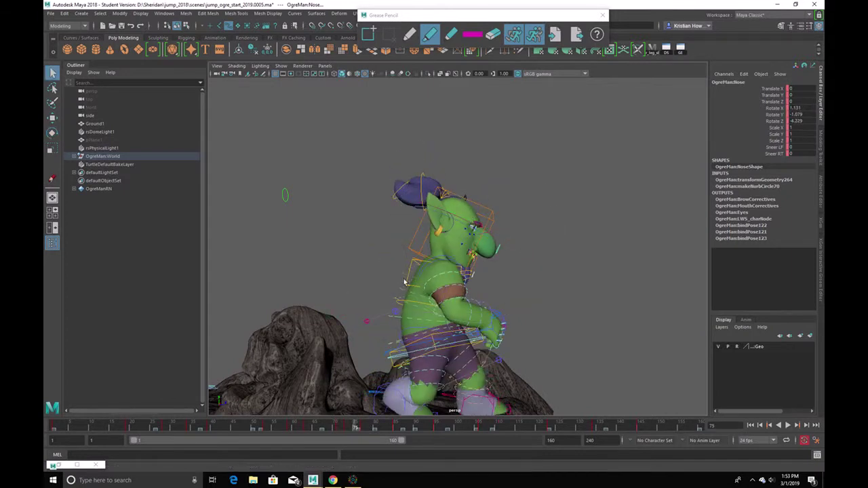
{"action": "left_click", "coordinate": [405, 282]}
{"action": "left_click", "coordinate": [406, 282]}
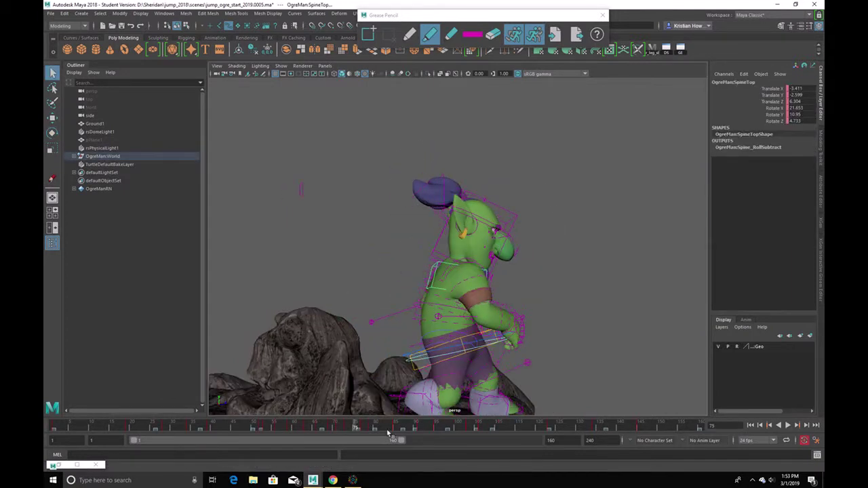
{"action": "key", "text": "alt+v"}
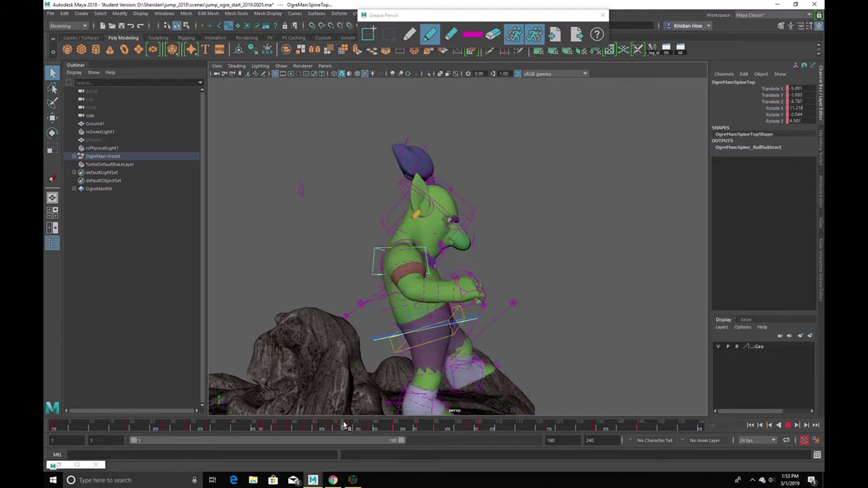
{"action": "left_click", "coordinate": [345, 426]}
{"action": "key", "text": "w"}
{"action": "left_click_drag", "start_coordinate": [428, 270], "coordinate": [424, 259]}
- Play back the whole jump to check the spine, ear and nose motion
{"action": "left_click", "coordinate": [333, 427]}
{"action": "key", "text": "alt+v"}
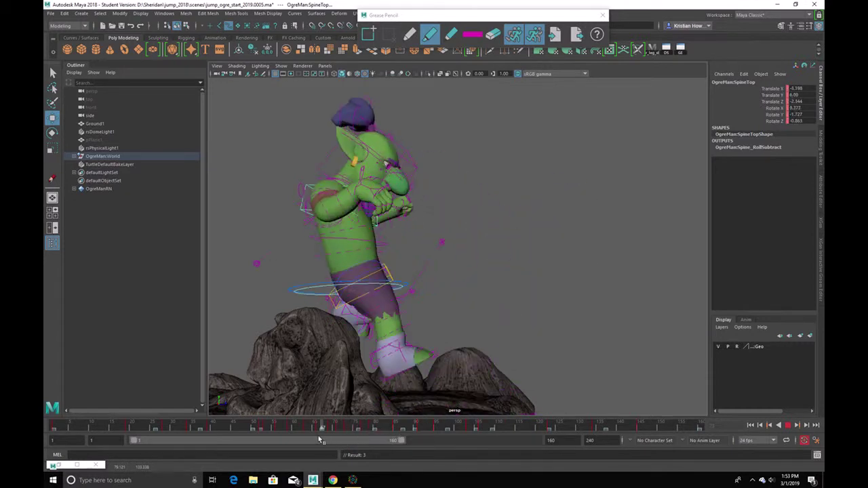
{"action": "left_click", "coordinate": [786, 426]}
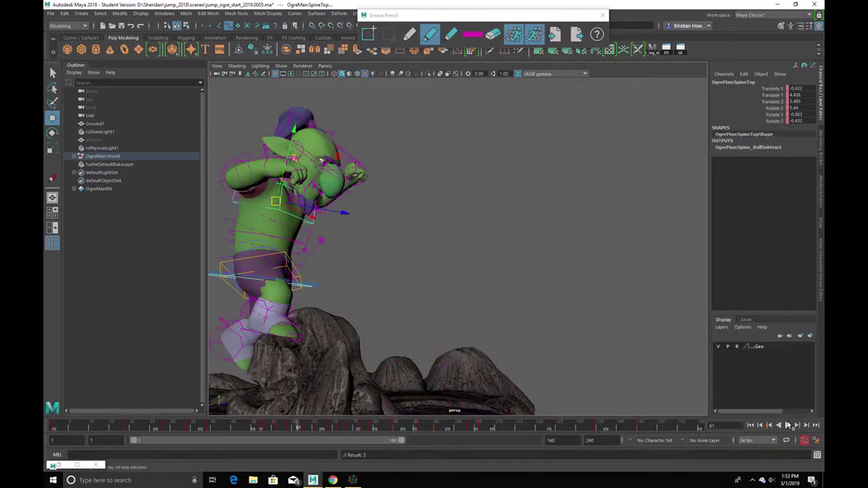
{"action": "left_click", "coordinate": [787, 425]}
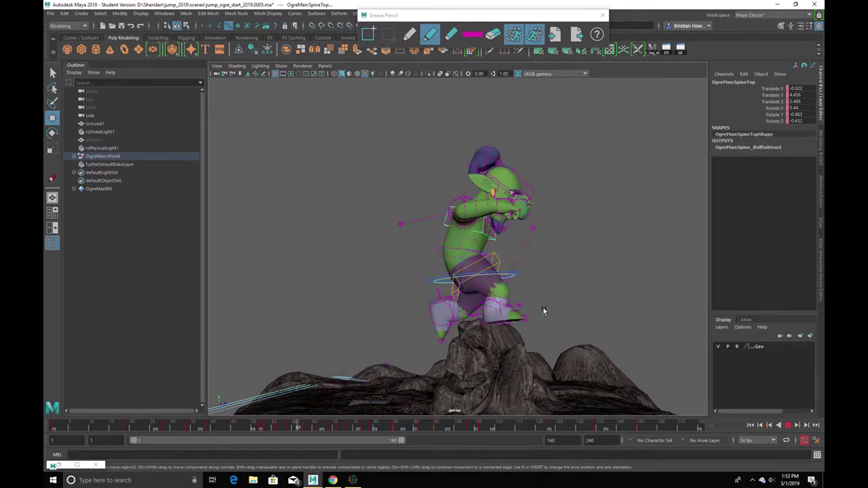
{"action": "left_click", "coordinate": [789, 425]}
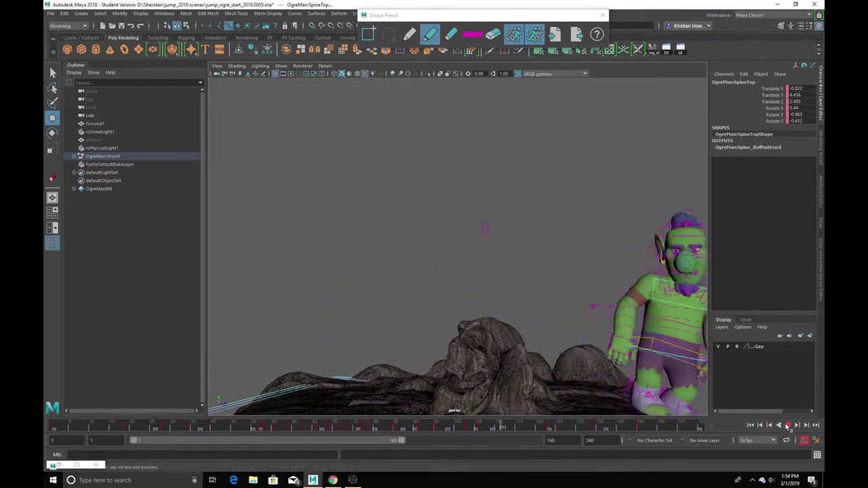
- At frame 52, select all the inner, middle and outer brow controls on both sides of the face
{"action": "left_click_drag", "start_coordinate": [286, 432], "coordinate": [260, 430]}
{"action": "right_click_drag", "start_coordinate": [337, 343], "coordinate": [506, 300], "text": "alt"}
{"action": "left_click_drag", "start_coordinate": [505, 300], "coordinate": [403, 271], "text": "alt"}
{"action": "right_click_drag", "start_coordinate": [402, 271], "coordinate": [481, 252], "text": "alt"}
{"action": "left_click_drag", "start_coordinate": [481, 252], "coordinate": [420, 272], "text": "alt"}
{"action": "right_click_drag", "start_coordinate": [420, 271], "coordinate": [532, 340], "text": "alt"}
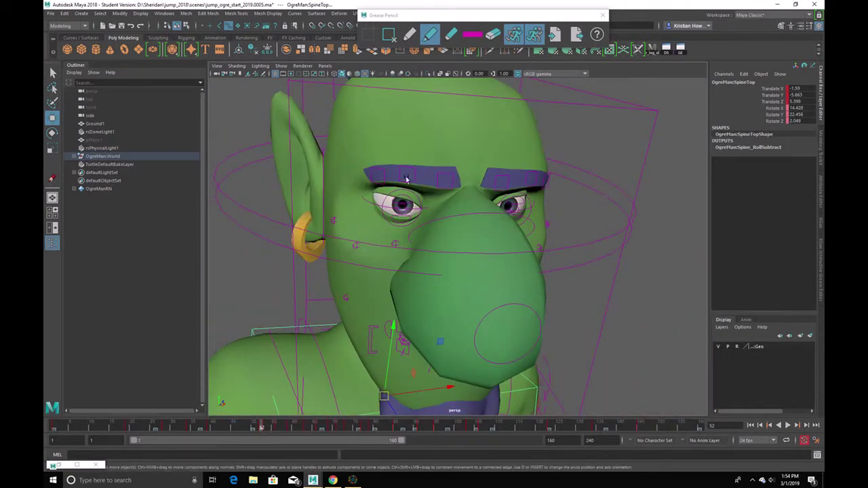
{"action": "left_click", "coordinate": [441, 176]}
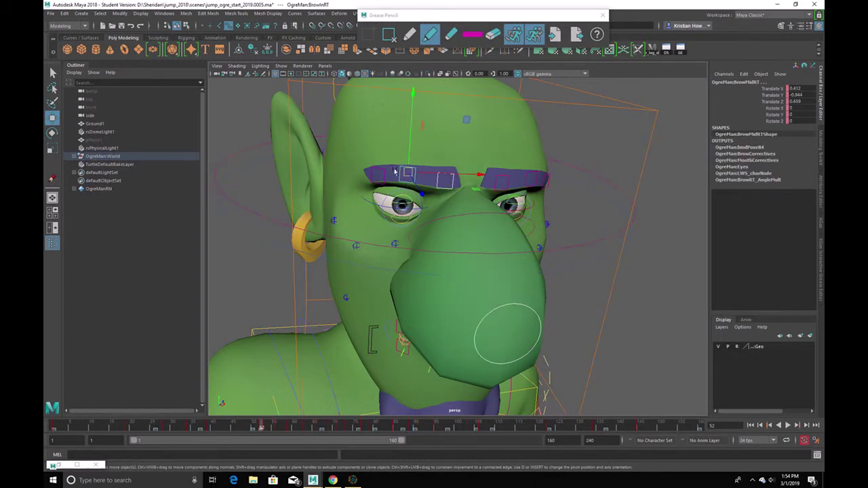
{"action": "left_click", "coordinate": [377, 174]}
{"action": "left_click", "coordinate": [499, 176], "text": "shift"}
{"action": "left_click", "coordinate": [535, 175], "text": "shift"}
{"action": "left_click", "coordinate": [549, 183], "text": "shift"}
{"action": "left_click_drag", "start_coordinate": [590, 198], "coordinate": [622, 267], "text": "alt"}
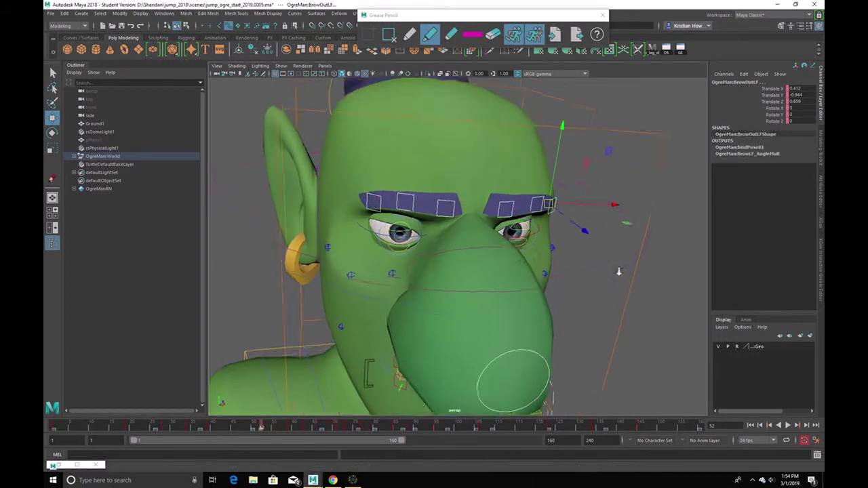
- Lower the selected brow controls to about -2.5 in Y at frame 59 of the takeoff
{"action": "right_click_drag", "start_coordinate": [622, 267], "coordinate": [322, 409], "text": "alt"}
{"action": "key", "text": "alt+v"}
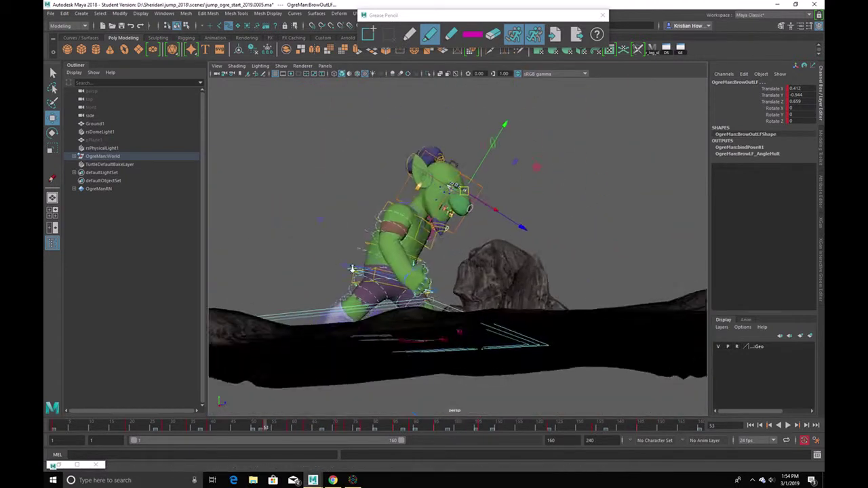
{"action": "right_click_drag", "start_coordinate": [352, 269], "coordinate": [434, 347], "text": "alt"}
{"action": "left_click", "coordinate": [221, 427]}
{"action": "key", "text": "alt+v"}
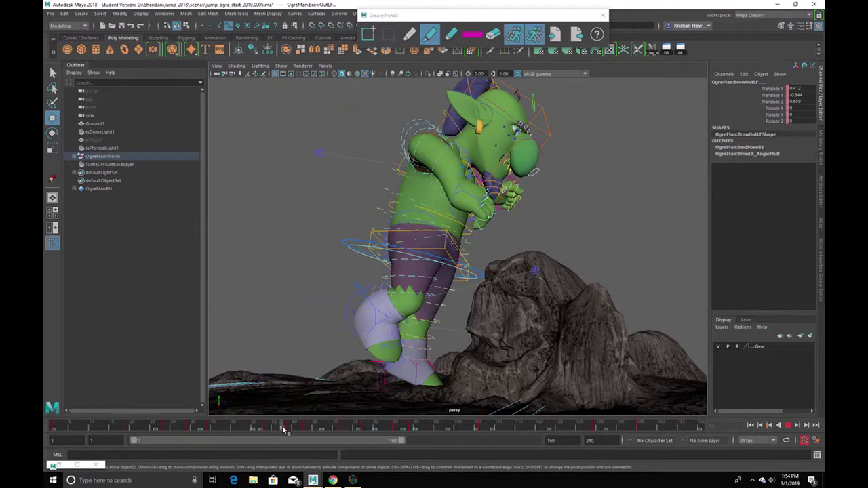
{"action": "left_click_drag", "start_coordinate": [283, 429], "coordinate": [290, 429]}
{"action": "middle_click_drag", "start_coordinate": [448, 207], "coordinate": [419, 332], "text": "alt"}
{"action": "right_click_drag", "start_coordinate": [419, 333], "coordinate": [480, 363], "text": "alt"}
{"action": "left_click_drag", "start_coordinate": [480, 362], "coordinate": [485, 144], "text": "alt"}
{"action": "left_click_drag", "start_coordinate": [455, 181], "coordinate": [498, 303], "text": "alt"}
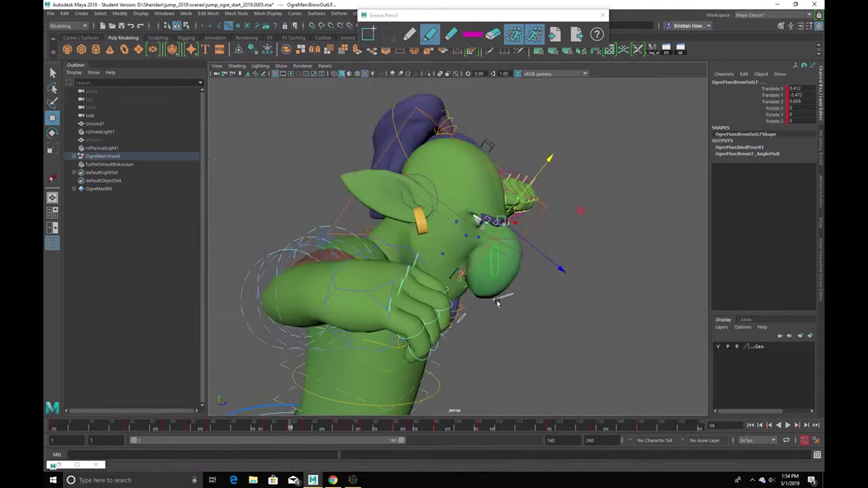
- Nudge the selected brow controls forward to about 1.2 in Z at frame 59, and play back the takeoff to check them
{"action": "right_click_drag", "start_coordinate": [498, 303], "coordinate": [575, 292], "text": "alt"}
{"action": "key", "text": "ctrl+z"}
{"action": "left_click_drag", "start_coordinate": [568, 137], "coordinate": [572, 145]}
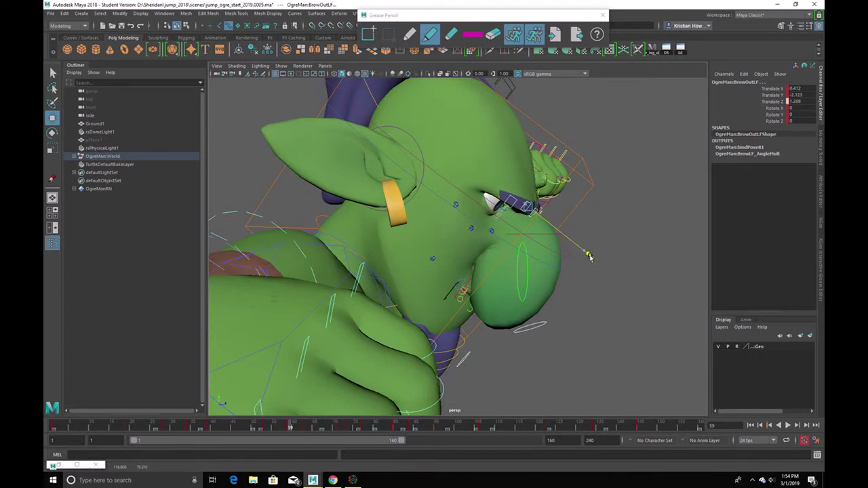
{"action": "left_click_drag", "start_coordinate": [280, 428], "coordinate": [319, 427]}
{"action": "right_click_drag", "start_coordinate": [456, 311], "coordinate": [277, 285], "text": "alt"}
{"action": "left_click_drag", "start_coordinate": [278, 285], "coordinate": [302, 398], "text": "alt"}
{"action": "key", "text": "alt+v"}
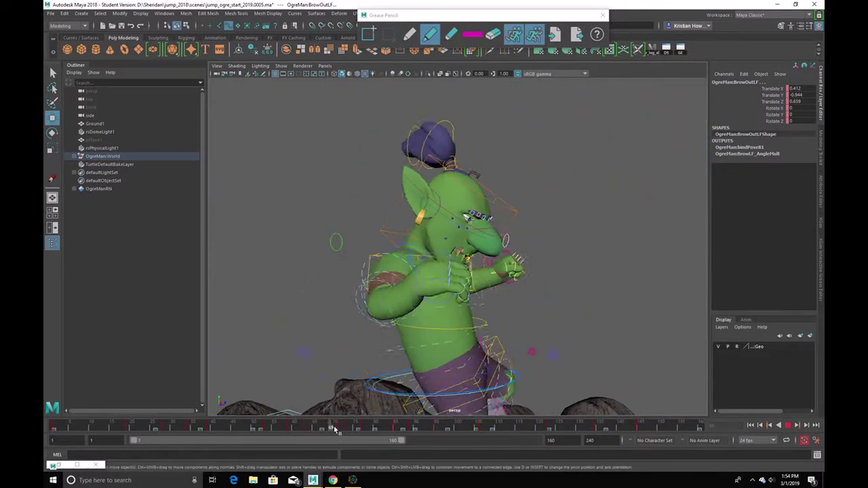
- Raise the selected brow controls to about 0.37 in Y around frames 71 to 73, and review the landing
{"action": "left_click", "coordinate": [337, 427]}
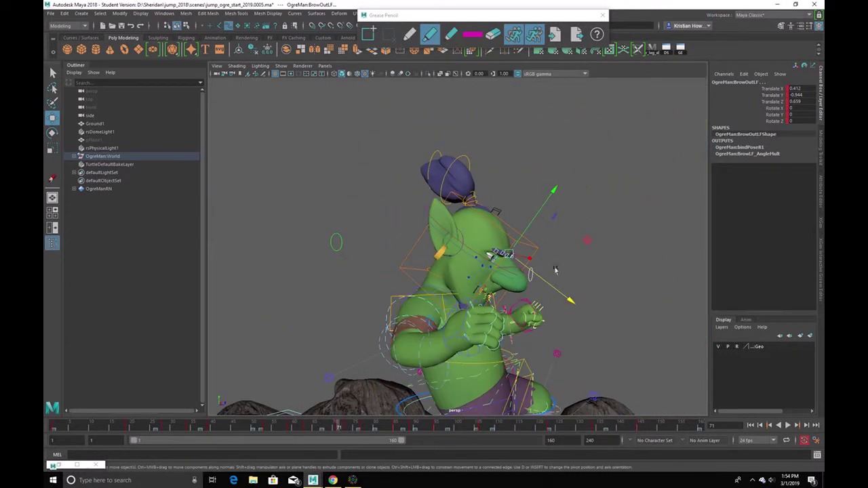
{"action": "left_click_drag", "start_coordinate": [532, 216], "coordinate": [534, 212]}
{"action": "left_click_drag", "start_coordinate": [560, 231], "coordinate": [505, 238], "text": "alt"}
{"action": "left_click_drag", "start_coordinate": [299, 430], "coordinate": [346, 431]}
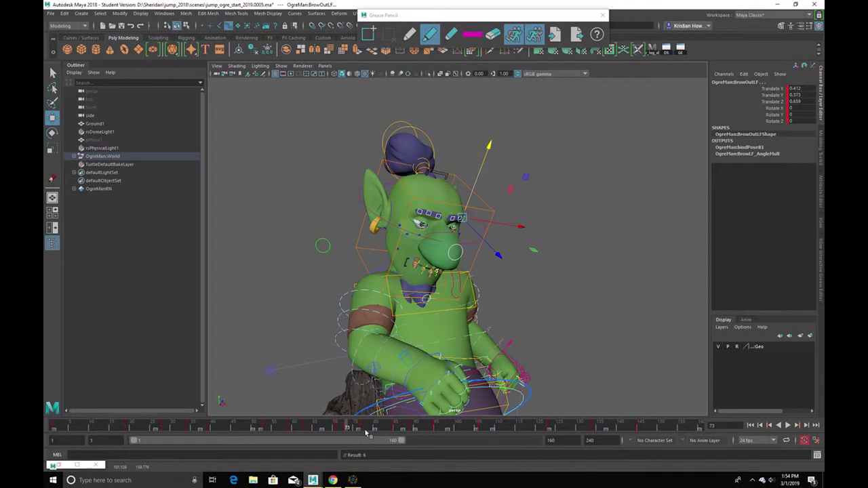
{"action": "left_click_drag", "start_coordinate": [358, 429], "coordinate": [362, 430]}
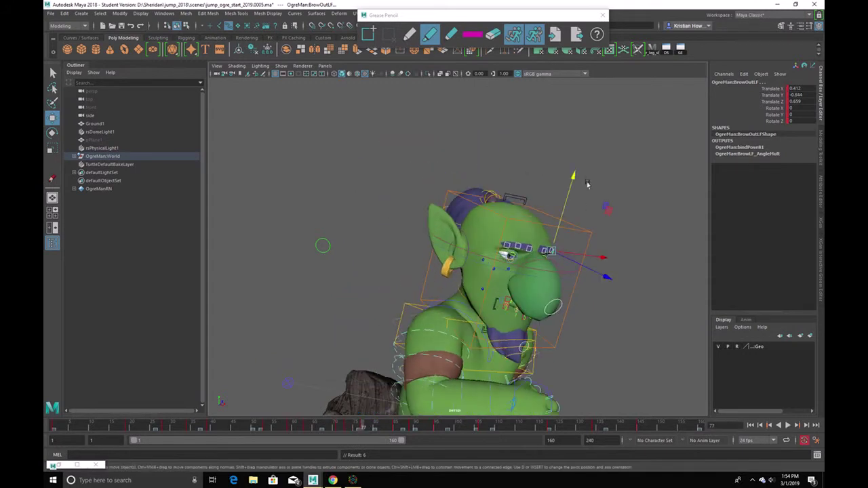
{"action": "key", "text": "alt+v"}
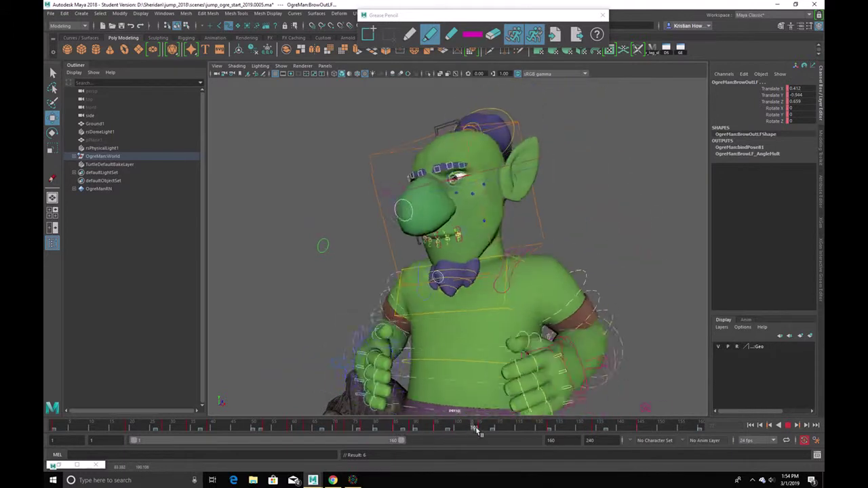
- Raise the selected brow controls to about 0 in Y at frame 106
{"action": "key", "text": "alt+v"}
{"action": "left_click_drag", "start_coordinate": [469, 327], "coordinate": [481, 428], "text": "alt"}
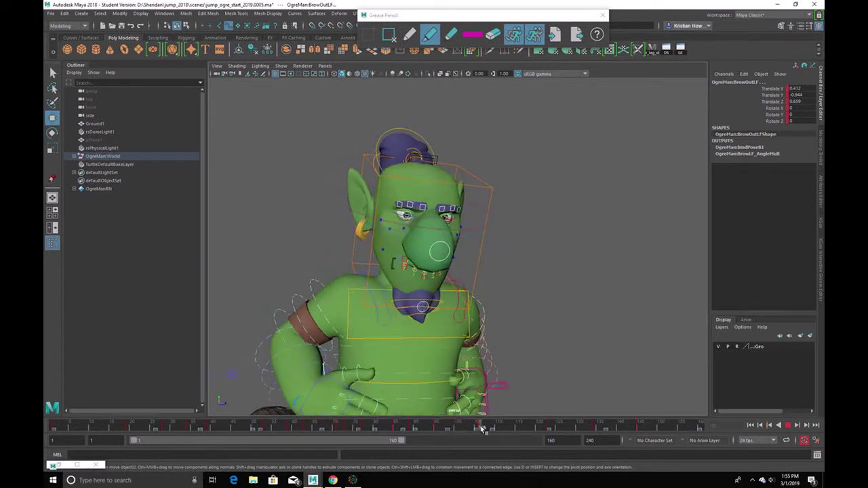
{"action": "left_click_drag", "start_coordinate": [461, 181], "coordinate": [459, 183]}
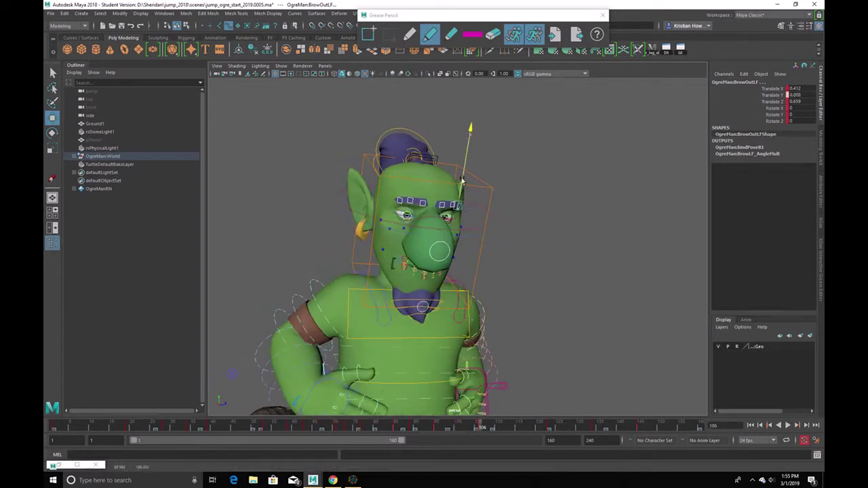
- Select the ogre's three right brow controls and raise them to about 0.6 in Y at frame 106
{"action": "scroll", "coordinate": [403, 213], "scroll_direction": "up", "scroll_amount": 8}
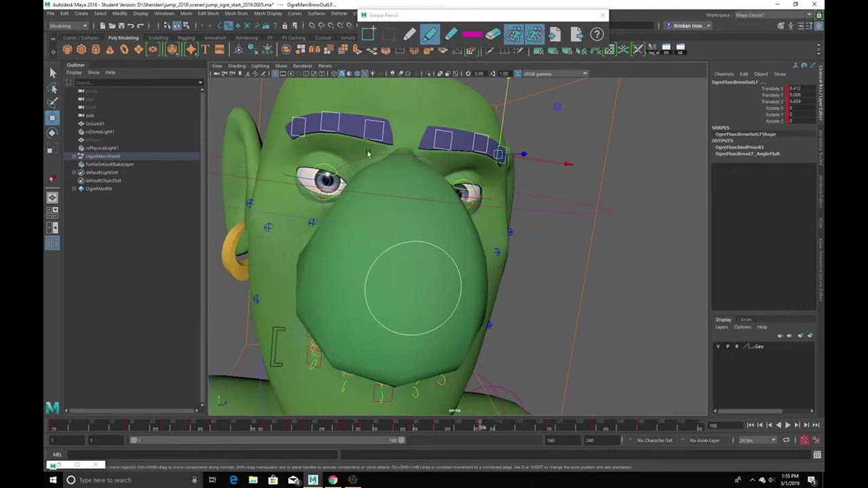
{"action": "left_click", "coordinate": [366, 138]}
{"action": "left_click", "coordinate": [331, 125]}
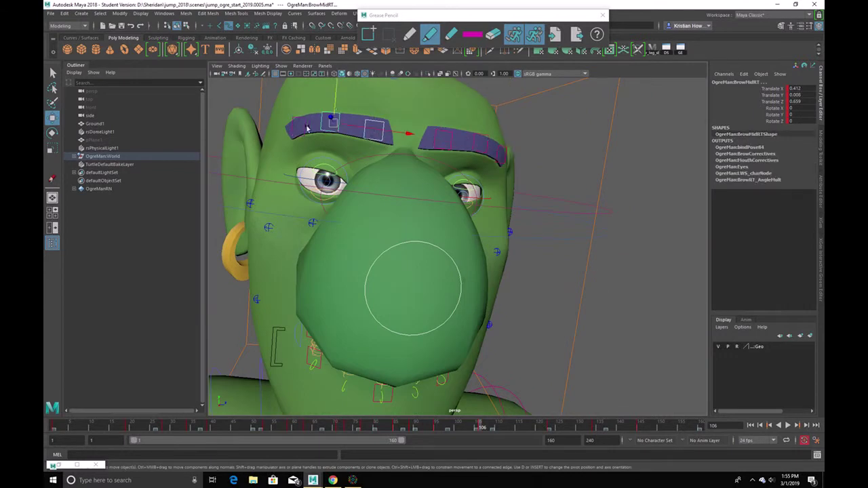
{"action": "left_click_drag", "start_coordinate": [332, 102], "coordinate": [307, 86]}
{"action": "left_click", "coordinate": [303, 120]}
{"action": "scroll", "coordinate": [399, 158], "scroll_direction": "down", "scroll_amount": 5}
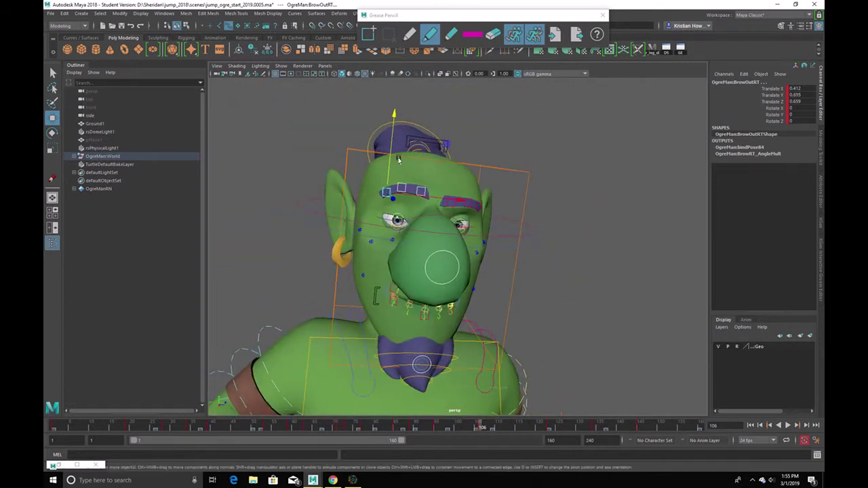
{"action": "left_click_drag", "start_coordinate": [399, 158], "coordinate": [410, 168], "text": "alt"}
- Add the three left brow controls to the selection and scrub through to frame 160 to check the brow motion
{"action": "left_click", "coordinate": [398, 221]}
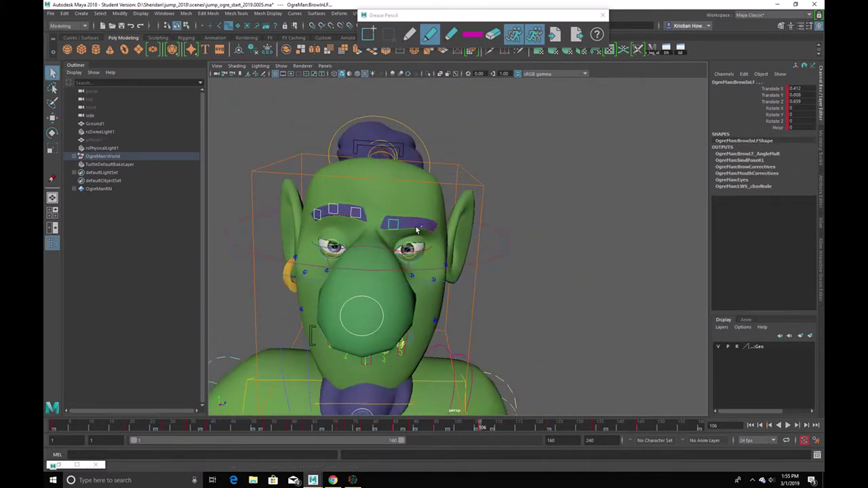
{"action": "key", "text": "q"}
{"action": "left_click", "coordinate": [421, 230]}
{"action": "left_click", "coordinate": [432, 230]}
{"action": "right_click_drag", "start_coordinate": [539, 268], "coordinate": [457, 279], "text": "alt"}
{"action": "left_click_drag", "start_coordinate": [486, 392], "coordinate": [635, 426], "text": "alt"}
{"action": "left_click_drag", "start_coordinate": [448, 426], "coordinate": [494, 425]}
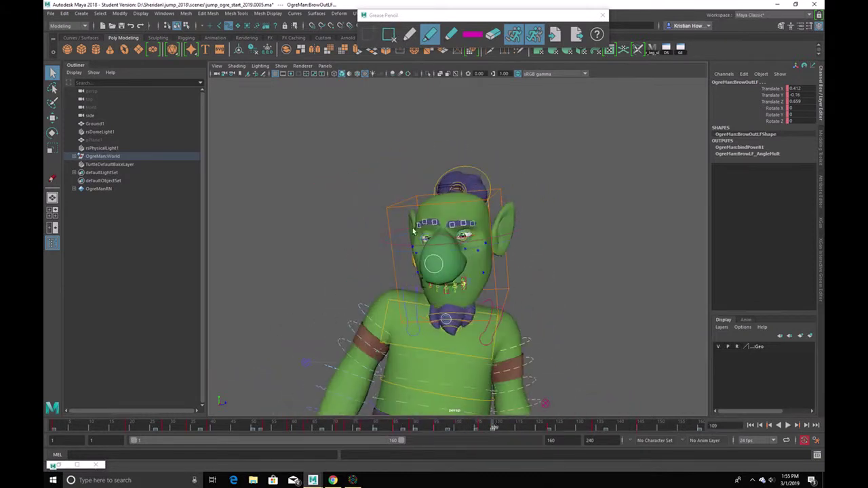
{"action": "left_click_drag", "start_coordinate": [480, 430], "coordinate": [505, 430]}
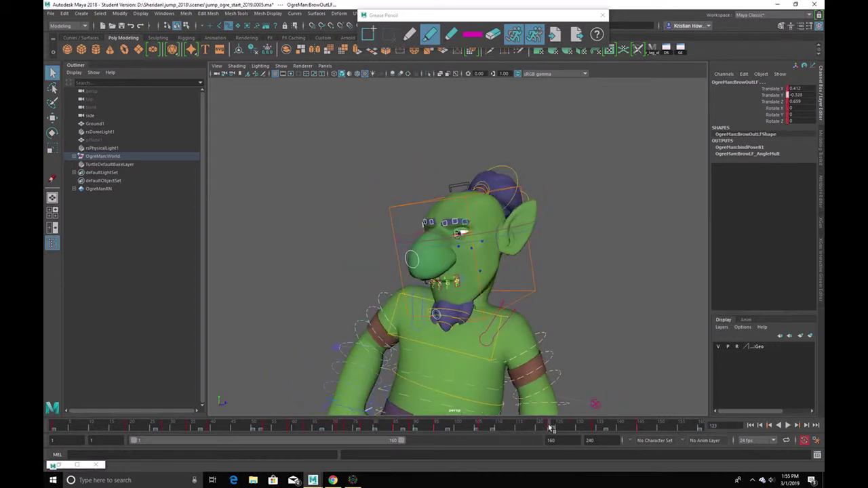
{"action": "left_click_drag", "start_coordinate": [558, 426], "coordinate": [703, 421]}
{"action": "left_click_drag", "start_coordinate": [656, 353], "coordinate": [582, 329], "text": "alt"}
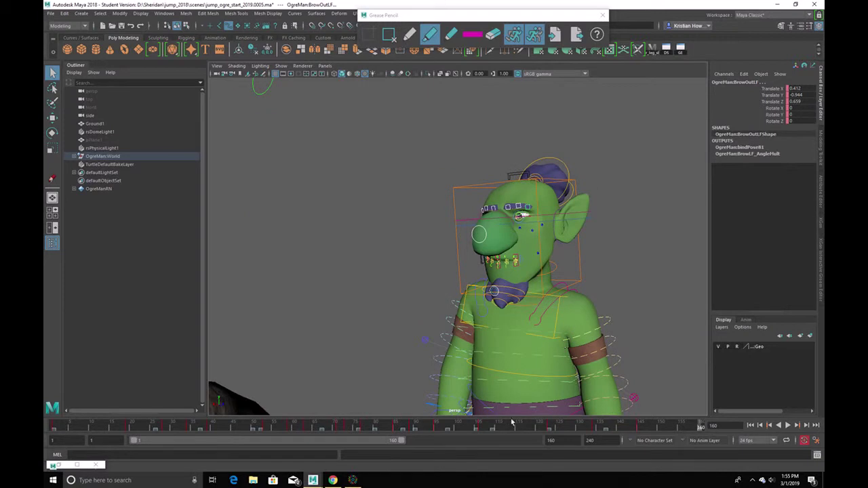
- Raise the selected brow controls to about -0.12 in Y at frame 134 and play back the result
{"action": "key", "text": "alt+v"}
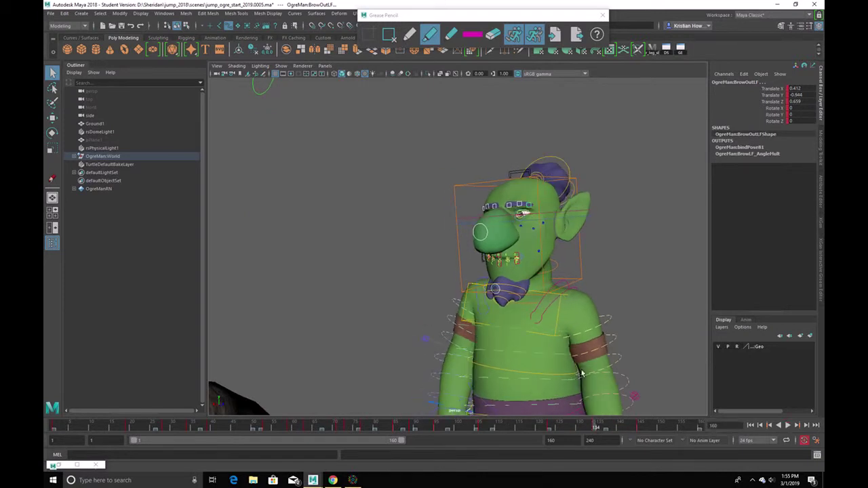
{"action": "key", "text": "w"}
{"action": "left_click_drag", "start_coordinate": [521, 188], "coordinate": [524, 189]}
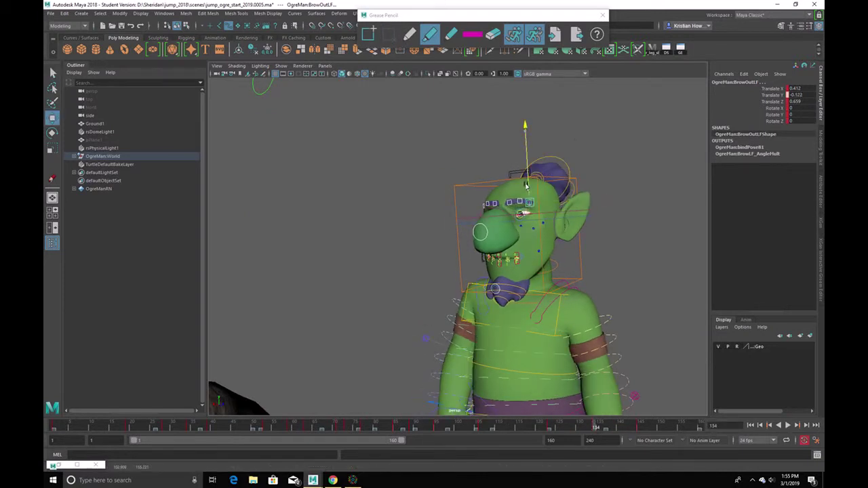
{"action": "key", "text": "alt+v"}
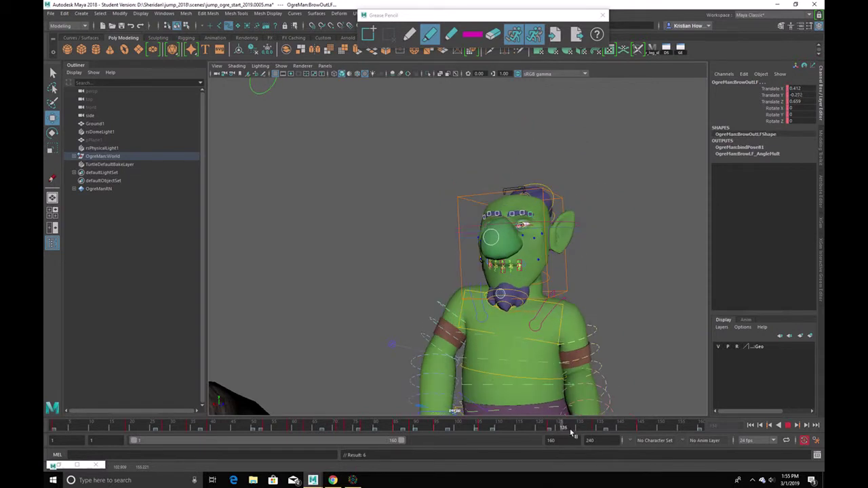
- Return to frame 1 and adjust the height of all the selected brow controls
{"action": "left_click_drag", "start_coordinate": [700, 400], "coordinate": [419, 367], "text": "alt"}
{"action": "left_click_drag", "start_coordinate": [179, 427], "coordinate": [118, 425]}
{"action": "middle_click_drag", "start_coordinate": [217, 342], "coordinate": [508, 333], "text": "alt"}
{"action": "left_click_drag", "start_coordinate": [508, 332], "coordinate": [303, 377], "text": "alt"}
{"action": "middle_click_drag", "start_coordinate": [303, 377], "coordinate": [356, 375], "text": "alt"}
{"action": "right_click_drag", "start_coordinate": [356, 375], "coordinate": [424, 350], "text": "alt"}
{"action": "left_click_drag", "start_coordinate": [425, 350], "coordinate": [450, 343], "text": "alt"}
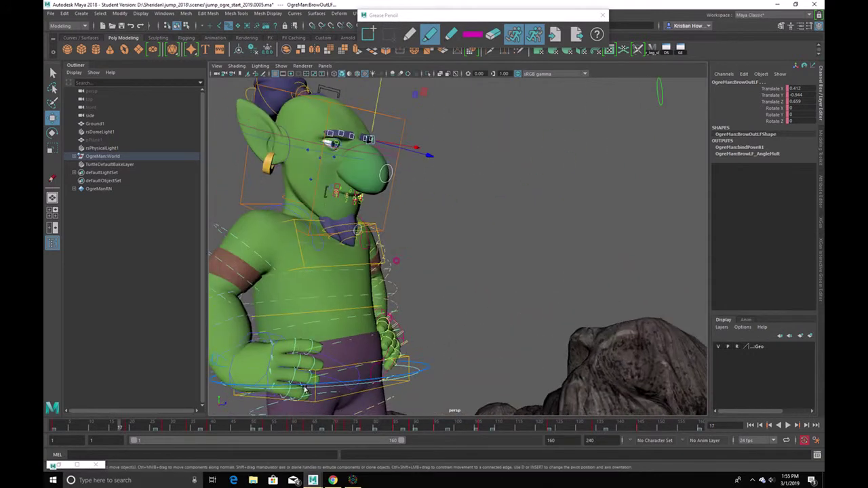
{"action": "left_click", "coordinate": [55, 427]}
{"action": "middle_click_drag", "start_coordinate": [398, 233], "coordinate": [520, 246], "text": "alt"}
{"action": "right_click_drag", "start_coordinate": [520, 245], "coordinate": [479, 201], "text": "alt"}
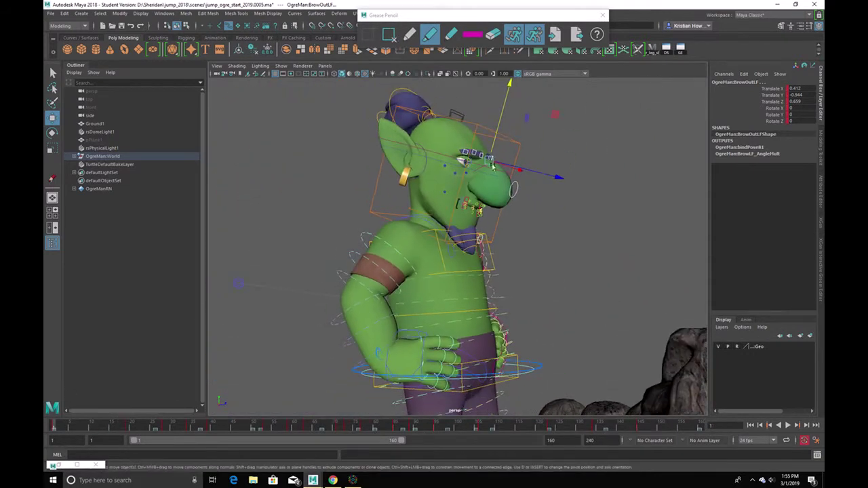
{"action": "left_click_drag", "start_coordinate": [503, 141], "coordinate": [491, 141]}
- Play back the opening and scrub up to frame 39 to check the brow motion
{"action": "left_click_drag", "start_coordinate": [542, 166], "coordinate": [450, 242], "text": "alt"}
{"action": "right_click_drag", "start_coordinate": [441, 352], "coordinate": [461, 359], "text": "alt"}
{"action": "middle_click_drag", "start_coordinate": [461, 360], "coordinate": [448, 321], "text": "alt"}
{"action": "key", "text": "alt+v"}
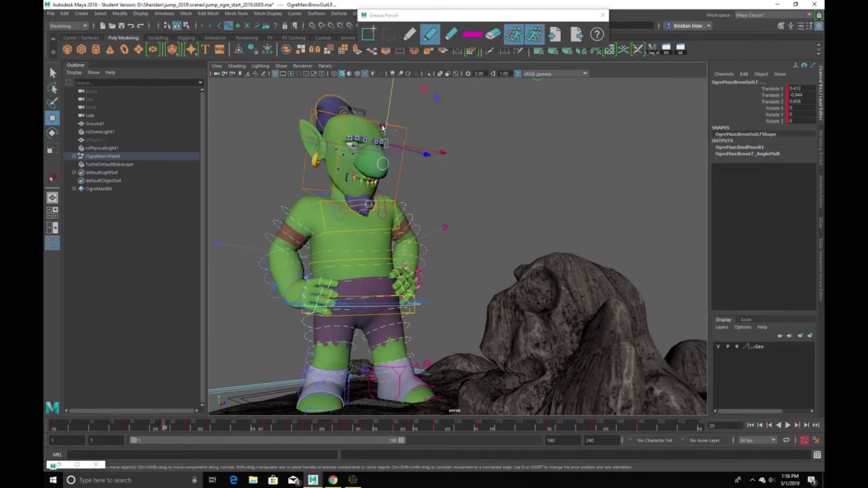
{"action": "left_click_drag", "start_coordinate": [165, 427], "coordinate": [210, 425]}
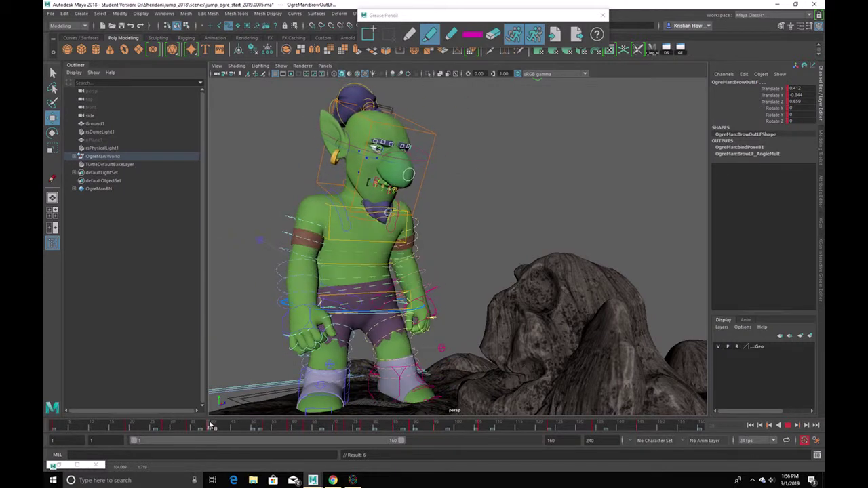
- Adjust the height of the brow controls at frame 39 and play back the animation
{"action": "left_click_drag", "start_coordinate": [369, 299], "coordinate": [459, 301], "text": "alt"}
{"action": "right_click_drag", "start_coordinate": [459, 300], "coordinate": [529, 302], "text": "alt"}
{"action": "middle_click_drag", "start_coordinate": [529, 301], "coordinate": [434, 301], "text": "alt"}
{"action": "left_click_drag", "start_coordinate": [542, 308], "coordinate": [453, 313], "text": "alt"}
{"action": "right_click_drag", "start_coordinate": [562, 294], "coordinate": [607, 292], "text": "alt"}
{"action": "middle_click_drag", "start_coordinate": [478, 162], "coordinate": [478, 227], "text": "alt"}
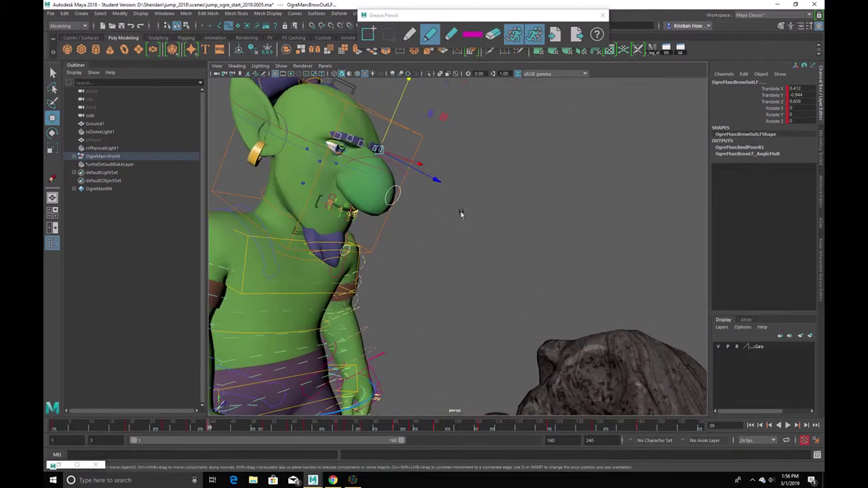
{"action": "left_click_drag", "start_coordinate": [384, 136], "coordinate": [383, 136]}
{"action": "left_click_drag", "start_coordinate": [399, 171], "coordinate": [348, 366], "text": "alt"}
{"action": "key", "text": "alt+v"}
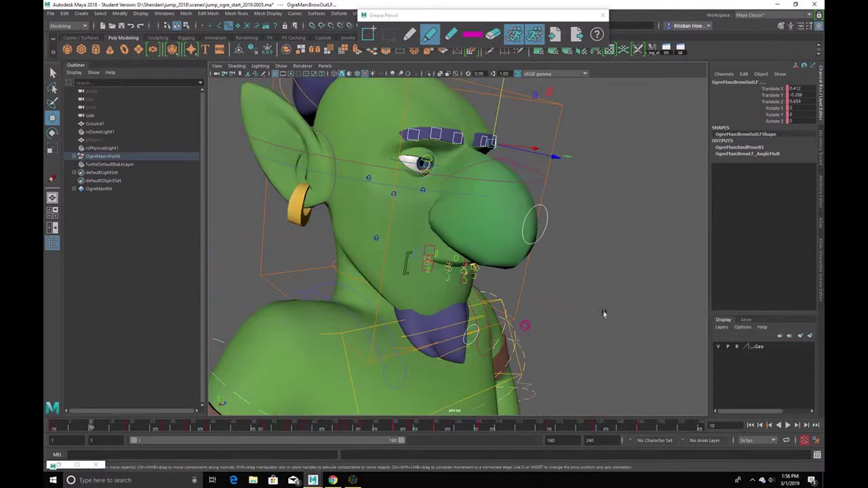
- Select the upper and lower eyelid controls of both eyes and key them at frame 10
{"action": "key", "text": "alt+v"}
{"action": "scroll", "coordinate": [441, 217], "scroll_direction": "up", "scroll_amount": 4}
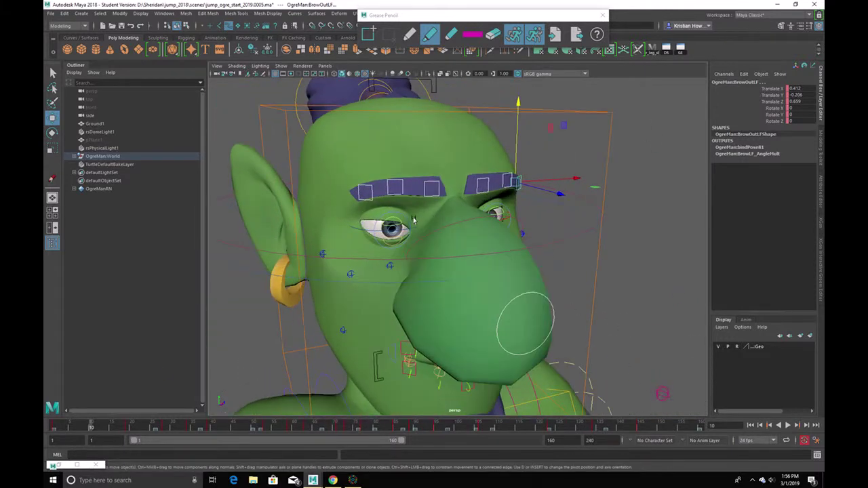
{"action": "key", "text": "q"}
{"action": "left_click", "coordinate": [401, 237]}
{"action": "left_click_drag", "start_coordinate": [525, 221], "coordinate": [459, 231], "text": "alt"}
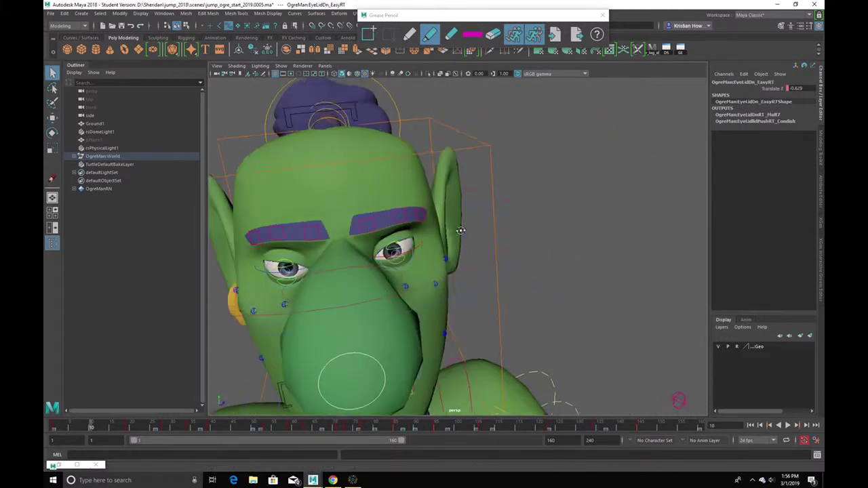
{"action": "left_click_drag", "start_coordinate": [409, 257], "coordinate": [360, 219], "text": "alt"}
{"action": "left_click", "coordinate": [469, 196]}
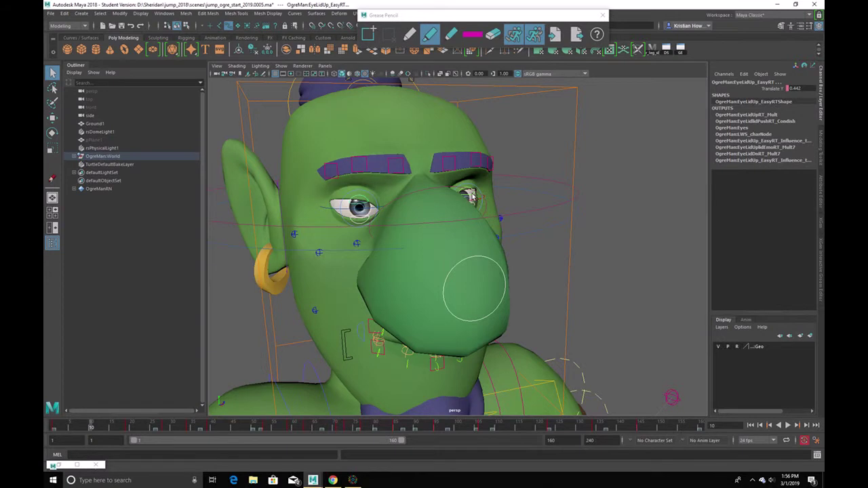
{"action": "key", "text": "w"}
{"action": "mouse_move", "coordinate": [355, 176]}
{"action": "left_mouse_down"}
{"action": "mouse_move", "coordinate": [356, 167]}
{"action": "mouse_move", "coordinate": [353, 179]}
{"action": "left_mouse_up"}
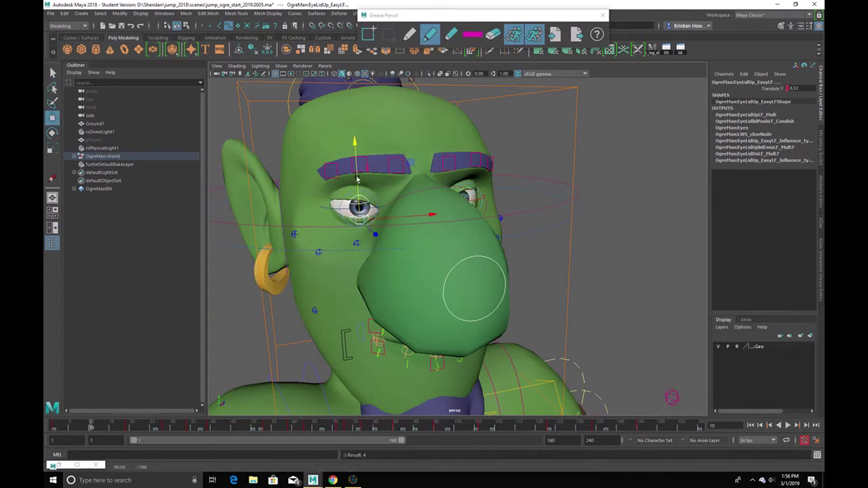
- At frame 19, select the lower eyelid controls of both eyes and raise them to about 0.52 in Y
{"action": "left_click_drag", "start_coordinate": [82, 425], "coordinate": [128, 425]}
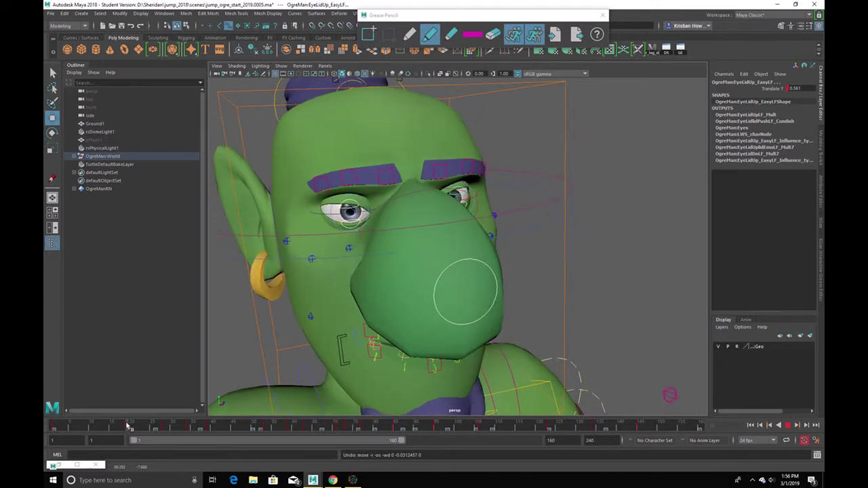
{"action": "left_click", "coordinate": [350, 228]}
{"action": "key", "text": "ctrl+z"}
{"action": "key", "text": "q"}
{"action": "left_click", "coordinate": [349, 228]}
{"action": "left_click_drag", "start_coordinate": [418, 219], "coordinate": [349, 249], "text": "alt"}
{"action": "key", "text": "w"}
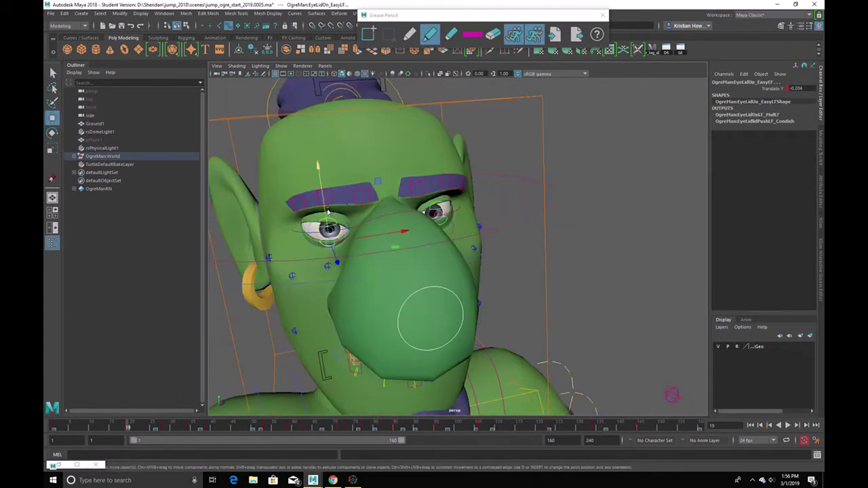
{"action": "left_click_drag", "start_coordinate": [322, 204], "coordinate": [323, 193]}
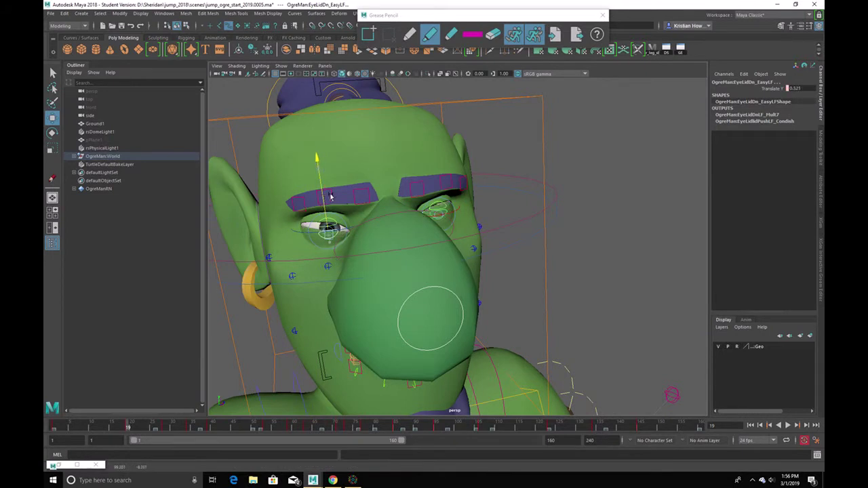
- Lower the left eye's lower eyelid control at frame 19
{"action": "key", "text": "q"}
{"action": "key", "text": "w"}
{"action": "left_click", "coordinate": [442, 211]}
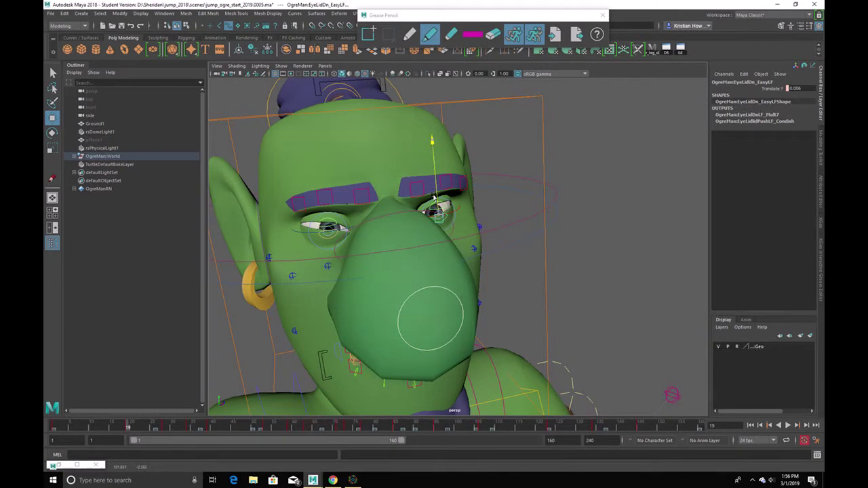
{"action": "key", "text": "q"}
- Move the left mouth corner control inward and down to about -1.66 in X and -0.21 in Y at frame 19
{"action": "left_click_drag", "start_coordinate": [497, 219], "coordinate": [416, 288], "text": "alt"}
{"action": "middle_click_drag", "start_coordinate": [416, 288], "coordinate": [407, 326], "text": "alt"}
{"action": "right_click_drag", "start_coordinate": [407, 326], "coordinate": [456, 326], "text": "alt"}
{"action": "left_click", "coordinate": [417, 246]}
{"action": "left_click", "coordinate": [422, 245]}
{"action": "key", "text": "w"}
{"action": "left_click_drag", "start_coordinate": [430, 246], "coordinate": [394, 279]}
{"action": "left_click", "coordinate": [337, 259]}
{"action": "left_click", "coordinate": [332, 262]}
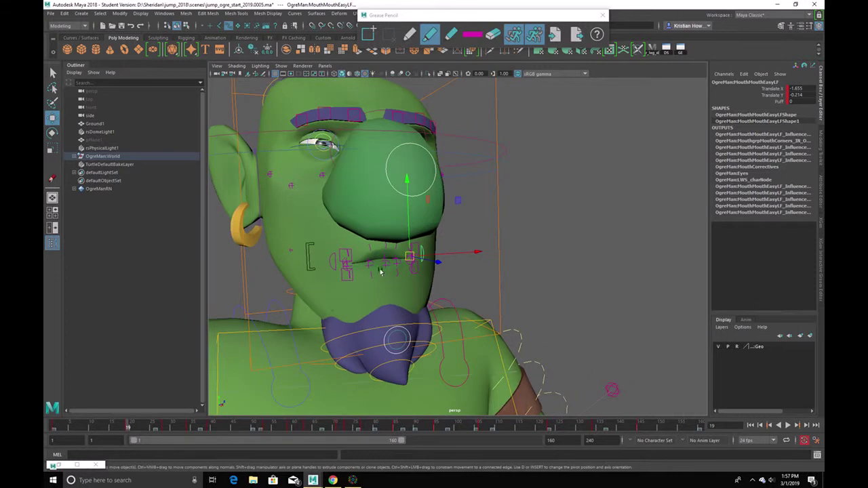
- Try moving the centre lower lip control, and undo the changes
{"action": "left_click", "coordinate": [384, 270]}
{"action": "left_click_drag", "start_coordinate": [383, 281], "coordinate": [384, 291]}
{"action": "scroll", "coordinate": [405, 328], "scroll_direction": "up", "scroll_amount": 10}
{"action": "key", "text": "q"}
{"action": "key", "text": "ctrl+z"}
{"action": "key", "text": "ctrl+z"}
{"action": "key", "text": "ctrl+z"}
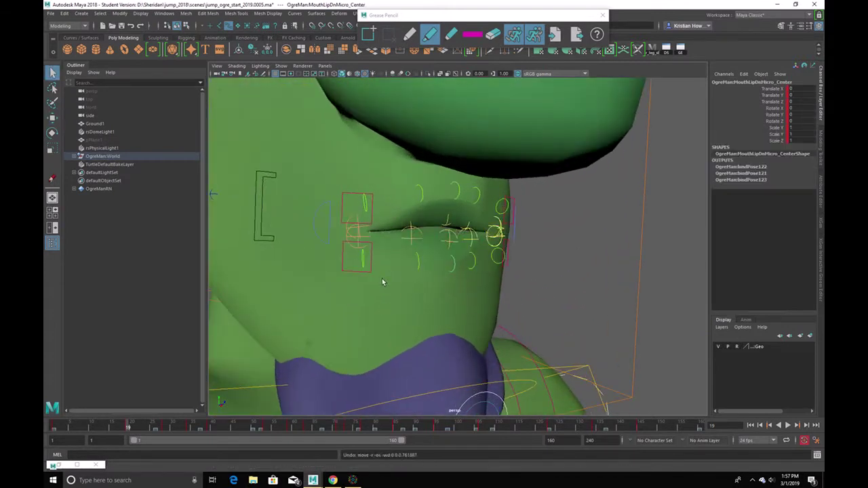
- Try lowering the lower lip controls on both sides to about -0.46 in Y at frame 19
{"action": "left_click", "coordinate": [373, 271]}
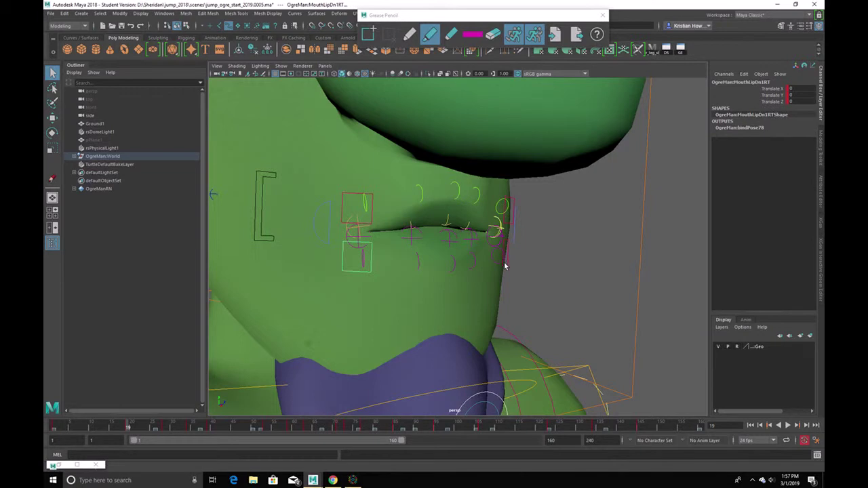
{"action": "key", "text": "w"}
{"action": "left_click_drag", "start_coordinate": [496, 162], "coordinate": [496, 171]}
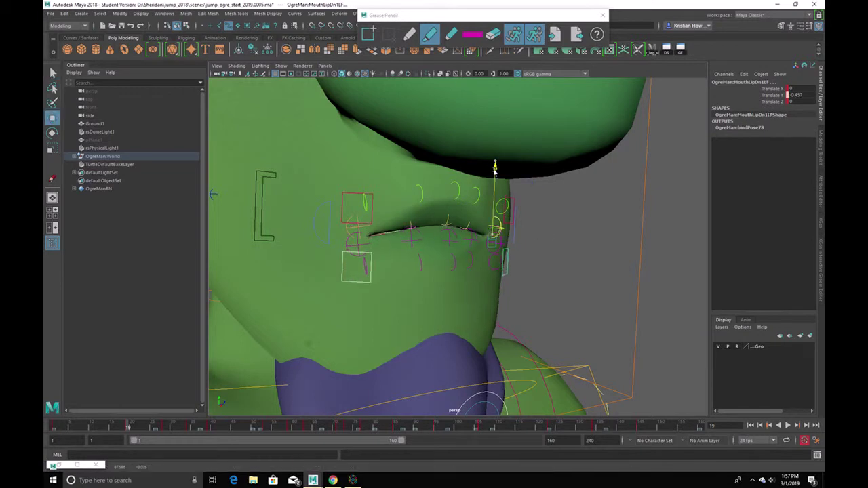
- Try shifting the lower lip's centre and side micro controls at frame 19, and undo the changes
{"action": "left_click", "coordinate": [456, 259]}
{"action": "left_click", "coordinate": [454, 261]}
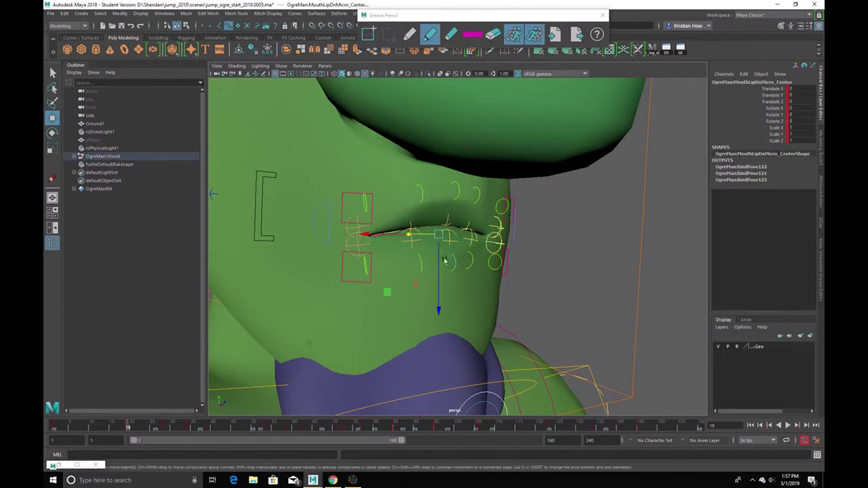
{"action": "left_click", "coordinate": [436, 270]}
{"action": "key", "text": "ctrl+z"}
{"action": "left_click", "coordinate": [421, 264]}
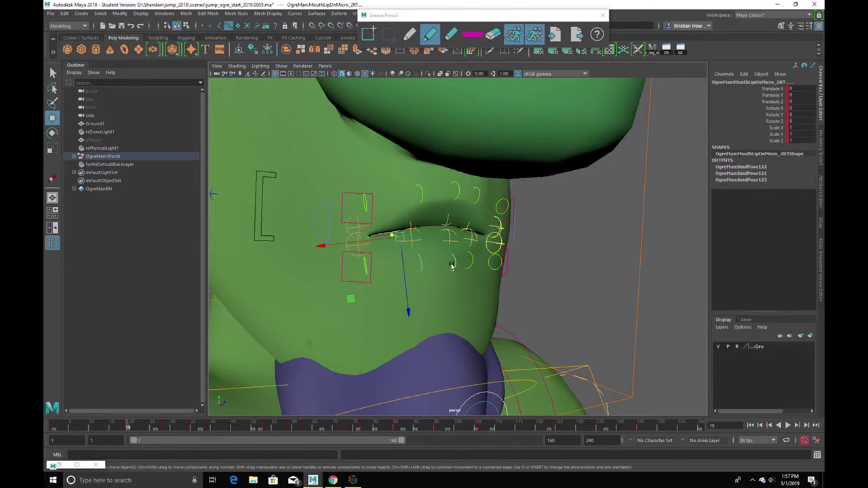
{"action": "left_click", "coordinate": [470, 266]}
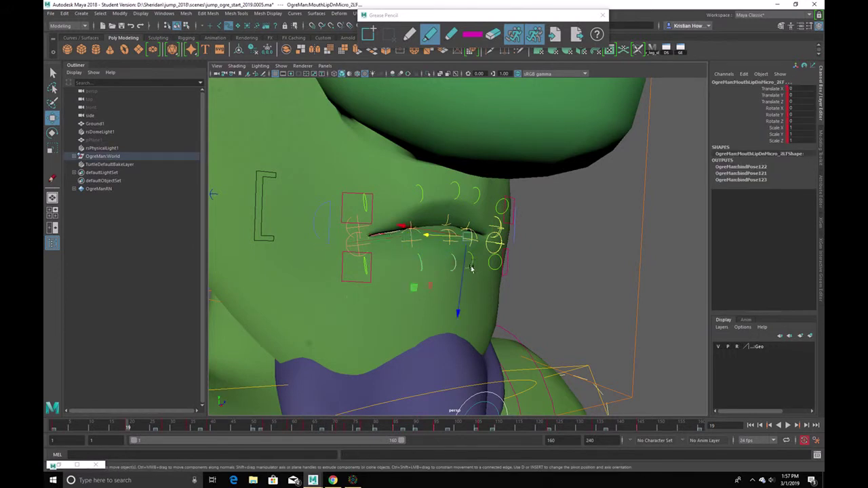
{"action": "left_click", "coordinate": [480, 272]}
{"action": "left_click_drag", "start_coordinate": [494, 276], "coordinate": [435, 291]}
{"action": "left_click", "coordinate": [453, 278]}
{"action": "middle_click_drag", "start_coordinate": [607, 262], "coordinate": [474, 290], "text": "alt"}
{"action": "right_click_drag", "start_coordinate": [475, 290], "coordinate": [339, 286], "text": "alt"}
{"action": "left_click_drag", "start_coordinate": [339, 286], "coordinate": [386, 287], "text": "alt"}
{"action": "key", "text": "ctrl+z"}
{"action": "key", "text": "ctrl+z"}
{"action": "key", "text": "ctrl+z"}
{"action": "key", "text": "ctrl+z"}
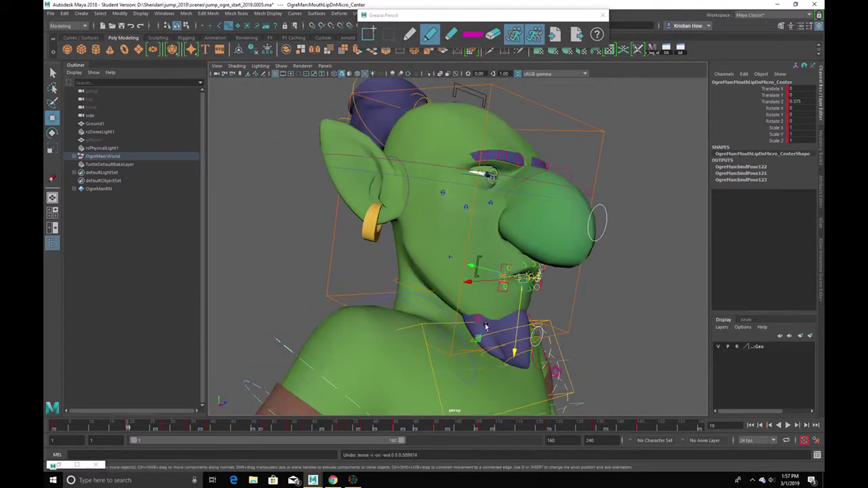
- Try lowering the jaw control to about -0.24 in Y, and undo it together with the lower lip adjustment
{"action": "left_click_drag", "start_coordinate": [548, 314], "coordinate": [519, 322], "text": "alt"}
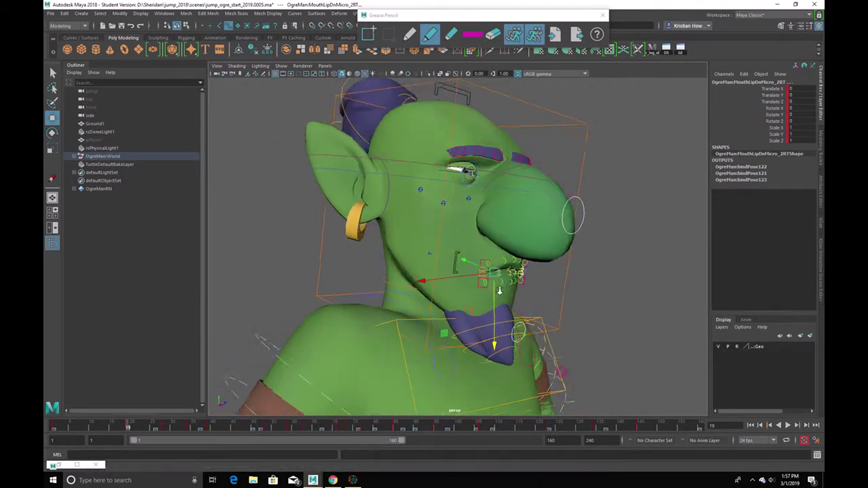
{"action": "right_click_drag", "start_coordinate": [520, 322], "coordinate": [550, 372], "text": "alt"}
{"action": "middle_click_drag", "start_coordinate": [550, 372], "coordinate": [494, 322], "text": "alt"}
{"action": "left_click", "coordinate": [499, 318]}
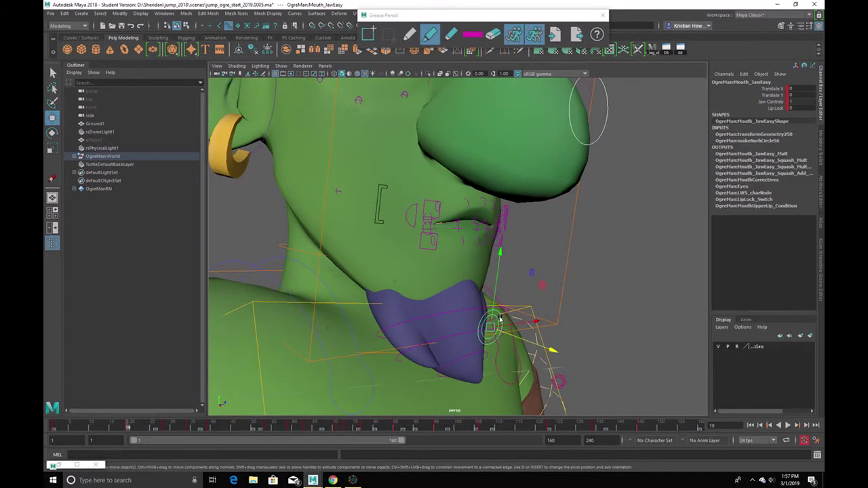
{"action": "key", "text": "w"}
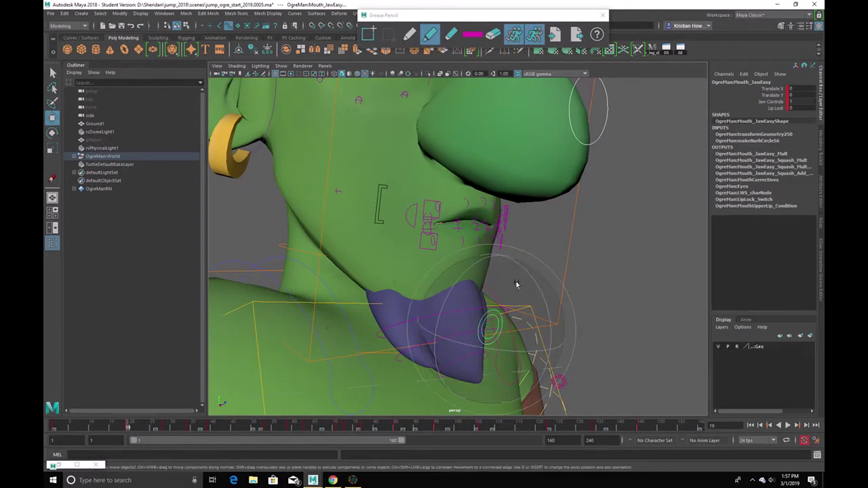
{"action": "mouse_move", "coordinate": [499, 266]}
{"action": "left_mouse_down"}
{"action": "mouse_move", "coordinate": [499, 292]}
{"action": "mouse_move", "coordinate": [499, 265]}
{"action": "left_mouse_up"}
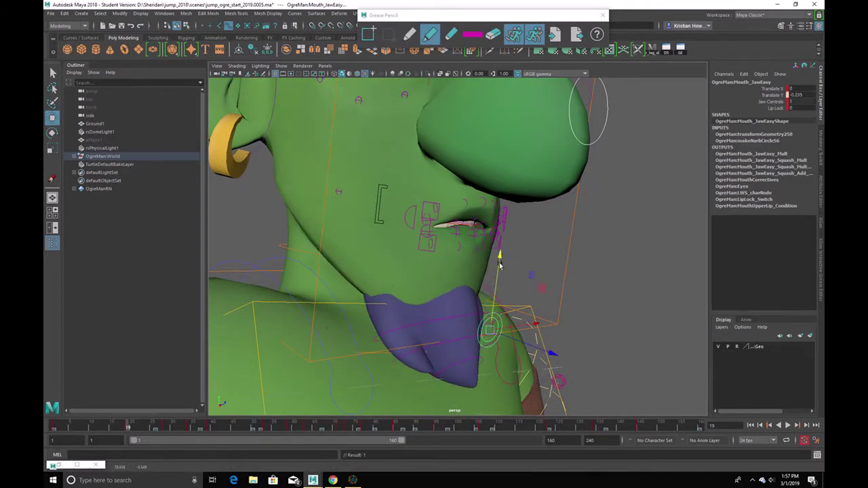
{"action": "key", "text": "ctrl+z"}
{"action": "key", "text": "ctrl+z"}
{"action": "key", "text": "ctrl+z"}
{"action": "key", "text": "ctrl+z"}
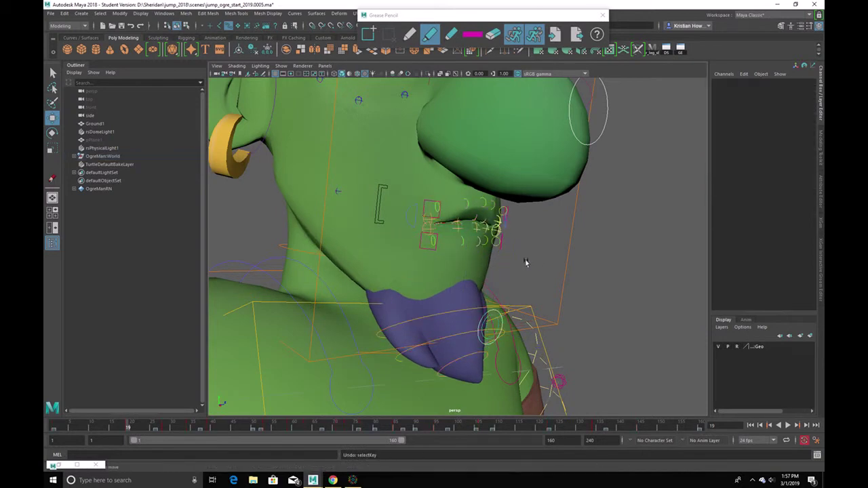
{"action": "key", "text": "ctrl+z"}
{"action": "key", "text": "ctrl+z"}
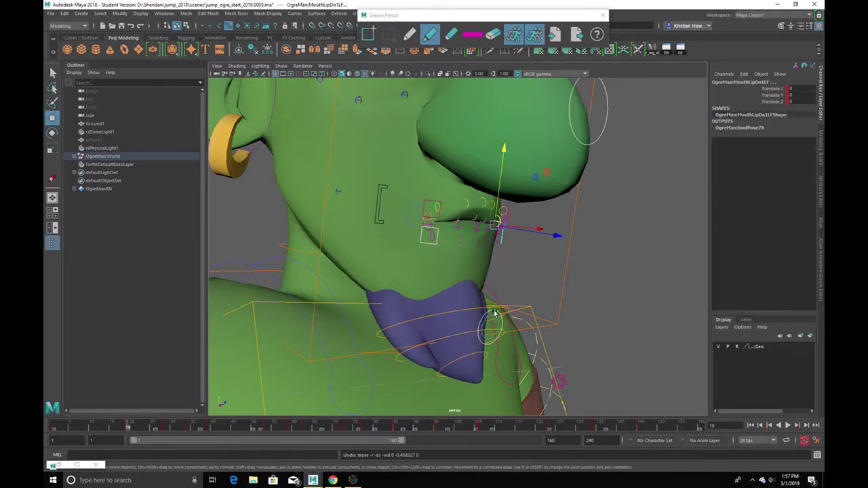
- Lower the jaw control to about -0.22 in Y at frame 19, and check the mouth from several angles
{"action": "left_click", "coordinate": [495, 313]}
{"action": "mouse_move", "coordinate": [495, 272]}
{"action": "left_mouse_down"}
{"action": "mouse_move", "coordinate": [497, 298]}
{"action": "mouse_move", "coordinate": [501, 256]}
{"action": "mouse_move", "coordinate": [501, 268]}
{"action": "left_mouse_up"}
{"action": "left_click_drag", "start_coordinate": [552, 262], "coordinate": [542, 262], "text": "alt"}
{"action": "right_click_drag", "start_coordinate": [542, 262], "coordinate": [434, 258], "text": "alt"}
{"action": "left_click_drag", "start_coordinate": [434, 258], "coordinate": [542, 283], "text": "alt"}
{"action": "middle_click_drag", "start_coordinate": [542, 283], "coordinate": [497, 271], "text": "alt"}
{"action": "right_click_drag", "start_coordinate": [497, 271], "coordinate": [533, 281], "text": "alt"}
{"action": "left_click_drag", "start_coordinate": [533, 282], "coordinate": [437, 330], "text": "alt"}
{"action": "mouse_move", "coordinate": [120, 424]}
{"action": "left_mouse_down"}
{"action": "mouse_move", "coordinate": [50, 436]}
{"action": "mouse_move", "coordinate": [160, 427]}
{"action": "mouse_move", "coordinate": [149, 437]}
{"action": "mouse_move", "coordinate": [129, 435]}
{"action": "left_mouse_up"}
{"action": "left_click_drag", "start_coordinate": [234, 371], "coordinate": [379, 337], "text": "alt"}
{"action": "right_click_drag", "start_coordinate": [379, 337], "coordinate": [502, 371], "text": "alt"}
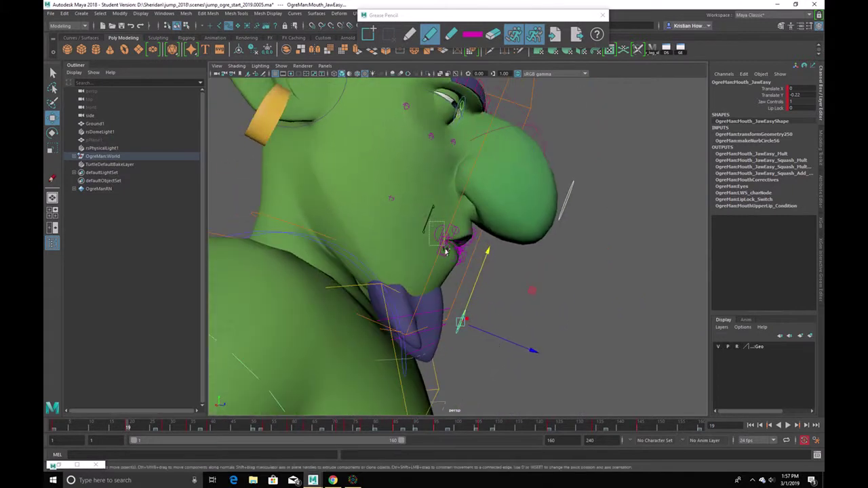
- At frame 19, select the mouth controls and add the lower eyelid controls of both eyes to the selection
{"action": "left_click_drag", "start_coordinate": [500, 215], "coordinate": [421, 279]}
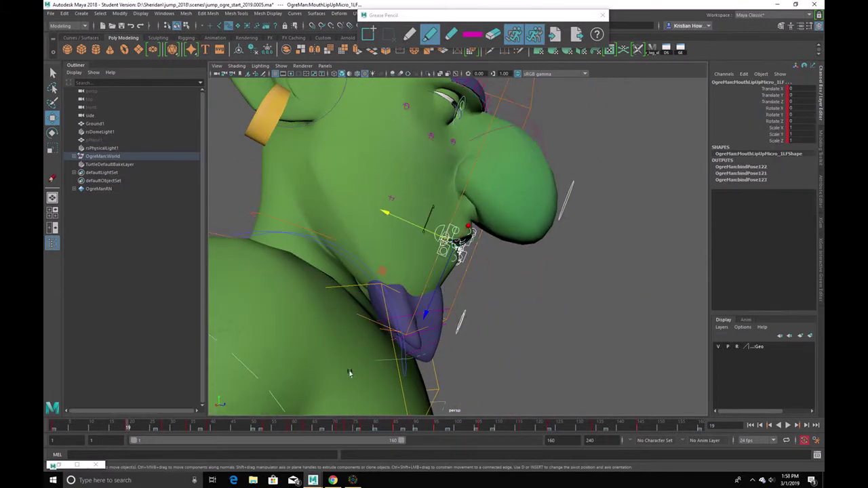
{"action": "left_click_drag", "start_coordinate": [536, 342], "coordinate": [492, 339], "text": "alt"}
{"action": "right_click_drag", "start_coordinate": [492, 339], "coordinate": [393, 339], "text": "alt"}
{"action": "left_click_drag", "start_coordinate": [447, 319], "coordinate": [379, 299], "text": "alt"}
{"action": "right_click_drag", "start_coordinate": [420, 271], "coordinate": [482, 248], "text": "alt"}
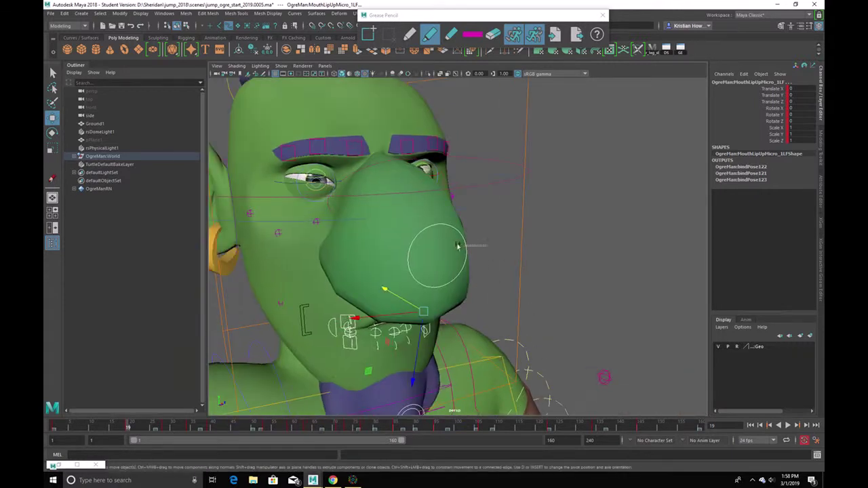
{"action": "right_click_drag", "start_coordinate": [410, 229], "coordinate": [372, 184], "text": "alt"}
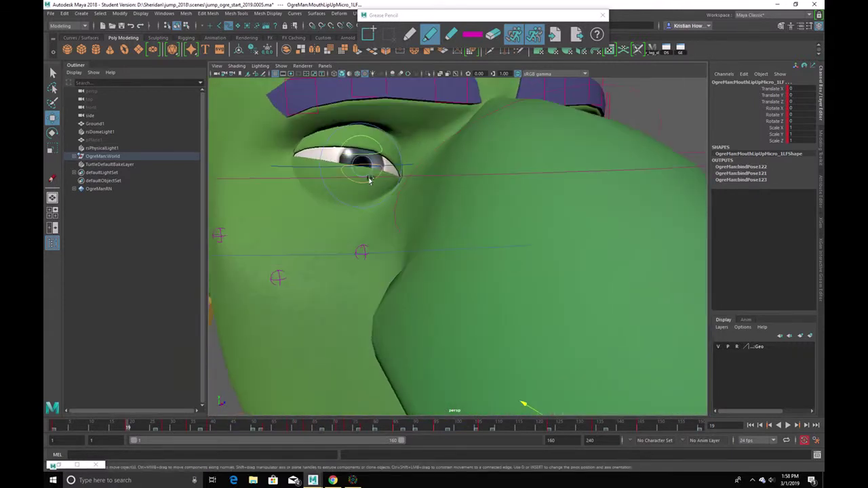
{"action": "left_click", "coordinate": [370, 180]}
{"action": "left_click", "coordinate": [366, 185]}
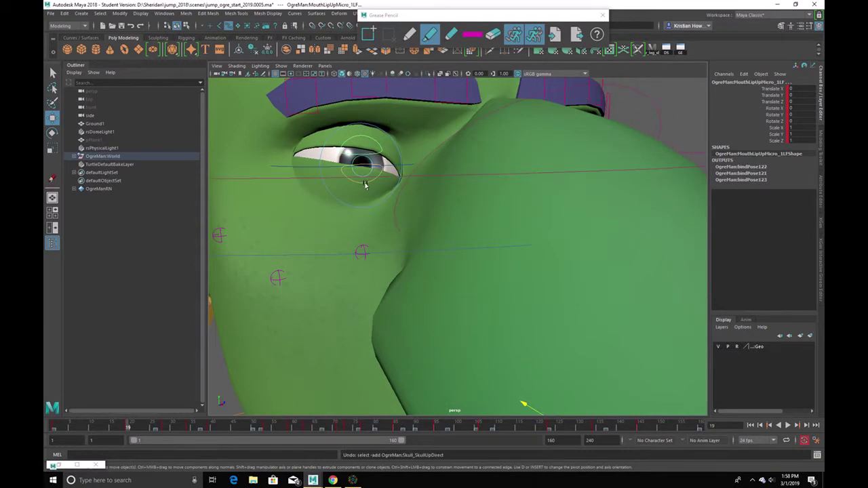
{"action": "left_click_drag", "start_coordinate": [373, 187], "coordinate": [434, 196], "text": "alt"}
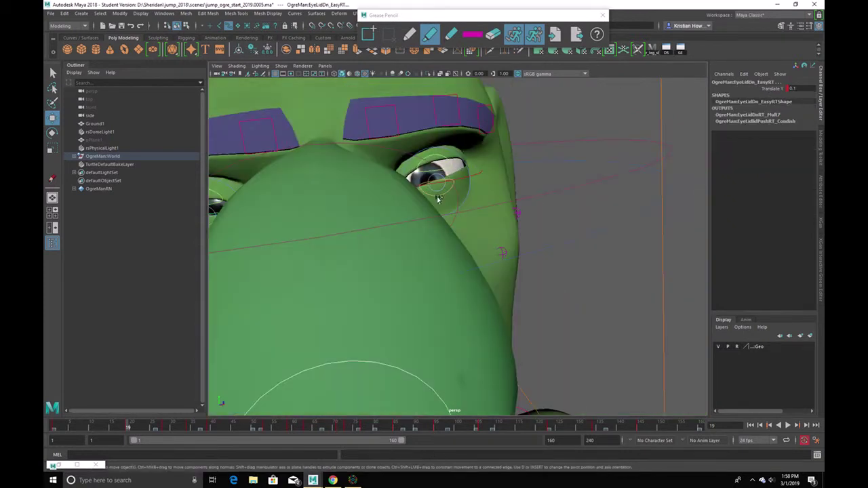
{"action": "right_click_drag", "start_coordinate": [513, 223], "coordinate": [474, 193], "text": "alt"}
{"action": "left_click_drag", "start_coordinate": [474, 193], "coordinate": [583, 200], "text": "alt"}
- Scrub between frames 19 and 39 to review how the mouth and lower eyelids change through the head movement
{"action": "mouse_move", "coordinate": [135, 428]}
{"action": "left_mouse_down"}
{"action": "mouse_move", "coordinate": [202, 437]}
{"action": "mouse_move", "coordinate": [161, 434]}
{"action": "mouse_move", "coordinate": [195, 429]}
{"action": "mouse_move", "coordinate": [203, 431]}
{"action": "mouse_move", "coordinate": [145, 431]}
{"action": "mouse_move", "coordinate": [204, 427]}
{"action": "left_mouse_up"}
{"action": "right_click_drag", "start_coordinate": [381, 317], "coordinate": [339, 305], "text": "alt"}
{"action": "left_click_drag", "start_coordinate": [339, 305], "coordinate": [378, 267], "text": "alt"}
{"action": "right_click_drag", "start_coordinate": [378, 267], "coordinate": [412, 301], "text": "alt"}
{"action": "left_click_drag", "start_coordinate": [412, 300], "coordinate": [445, 305], "text": "alt"}
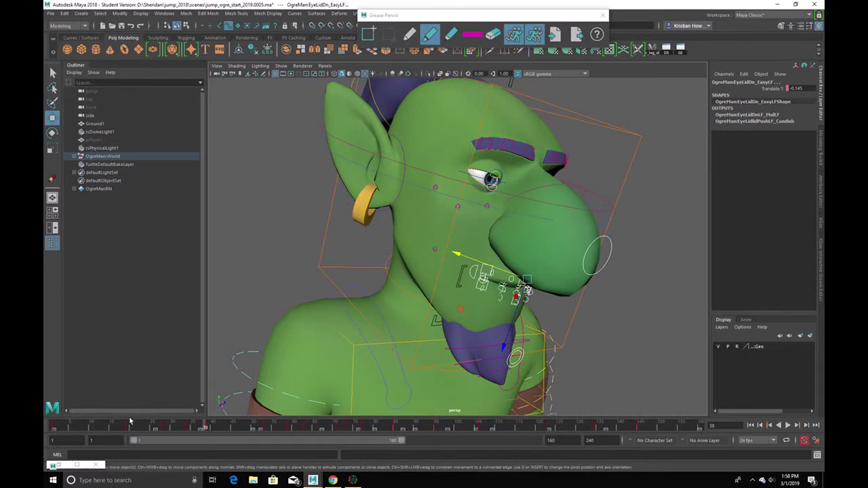
{"action": "mouse_move", "coordinate": [131, 421]}
{"action": "left_mouse_down"}
{"action": "mouse_move", "coordinate": [115, 431]}
{"action": "mouse_move", "coordinate": [45, 430]}
{"action": "mouse_move", "coordinate": [209, 439]}
{"action": "mouse_move", "coordinate": [192, 425]}
{"action": "mouse_move", "coordinate": [232, 429]}
{"action": "mouse_move", "coordinate": [208, 429]}
{"action": "left_mouse_up"}
{"action": "left_click_drag", "start_coordinate": [253, 397], "coordinate": [338, 187], "text": "alt"}
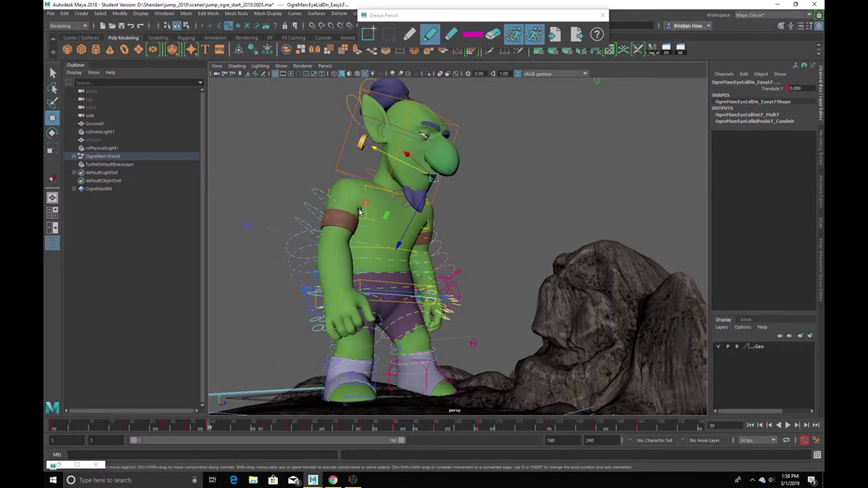
- Save the scene as a new incremental version and accept the student version notice
{"action": "left_click", "coordinate": [50, 14]}
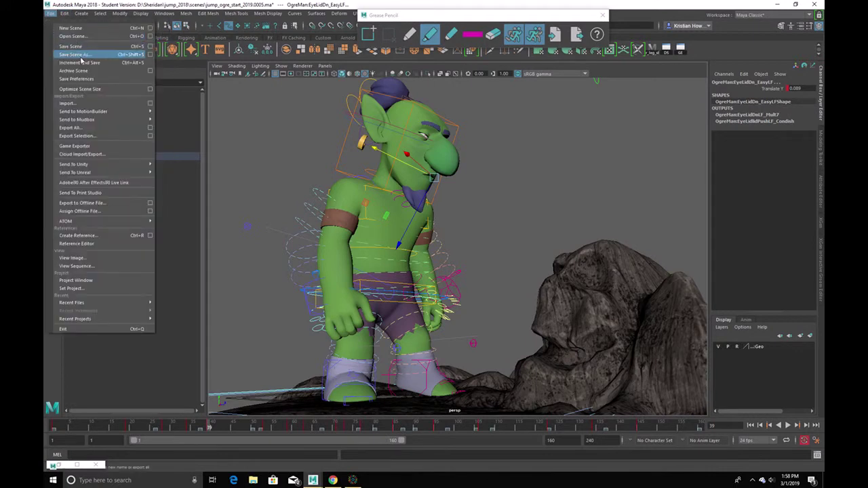
{"action": "left_click", "coordinate": [80, 57]}
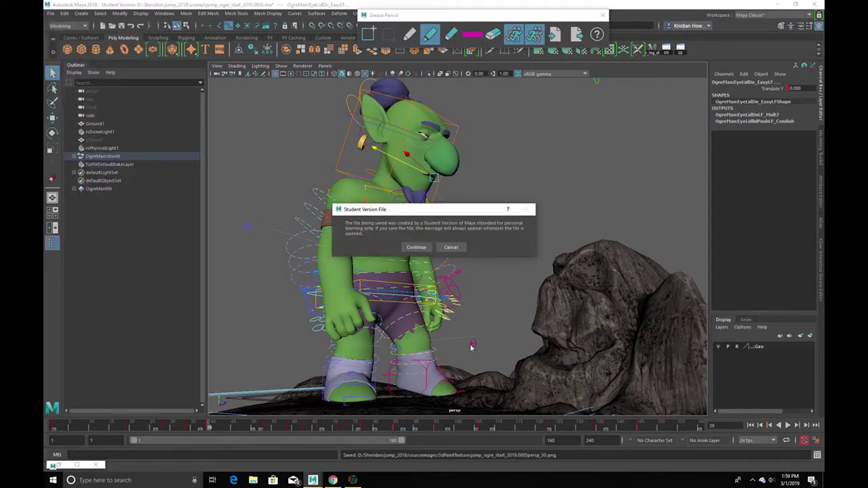
{"action": "left_click", "coordinate": [416, 247]}
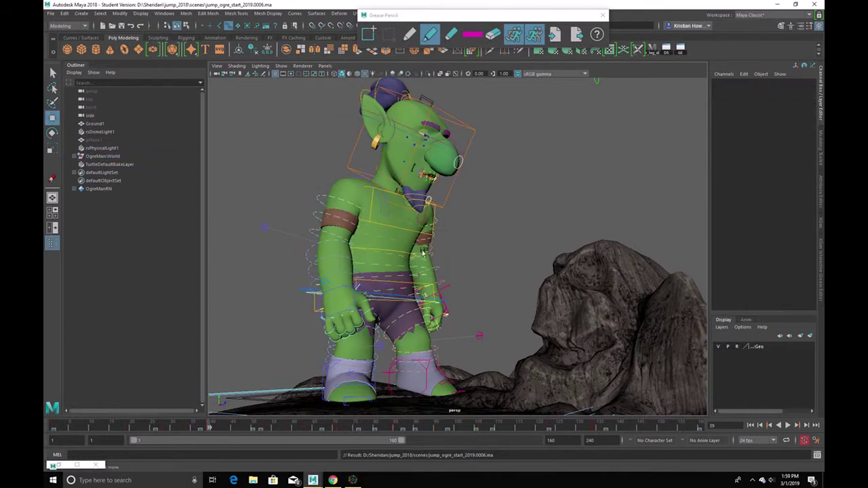
- Examine the ogre's head from several angles and scrub the frames leading up to frame 40
{"action": "left_click_drag", "start_coordinate": [551, 205], "coordinate": [542, 258], "text": "alt"}
{"action": "right_click_drag", "start_coordinate": [542, 257], "coordinate": [595, 274], "text": "alt"}
{"action": "middle_click_drag", "start_coordinate": [595, 274], "coordinate": [589, 335], "text": "alt"}
{"action": "left_click_drag", "start_coordinate": [590, 335], "coordinate": [529, 331], "text": "alt"}
{"action": "right_click_drag", "start_coordinate": [529, 331], "coordinate": [596, 359], "text": "alt"}
{"action": "left_click_drag", "start_coordinate": [597, 358], "coordinate": [562, 348], "text": "alt"}
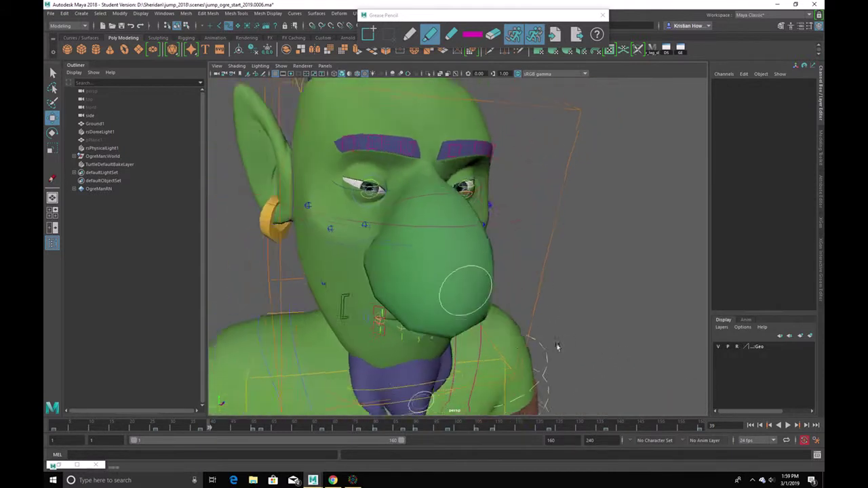
{"action": "right_click_drag", "start_coordinate": [562, 348], "coordinate": [465, 310], "text": "alt"}
{"action": "left_click_drag", "start_coordinate": [465, 310], "coordinate": [543, 306], "text": "alt"}
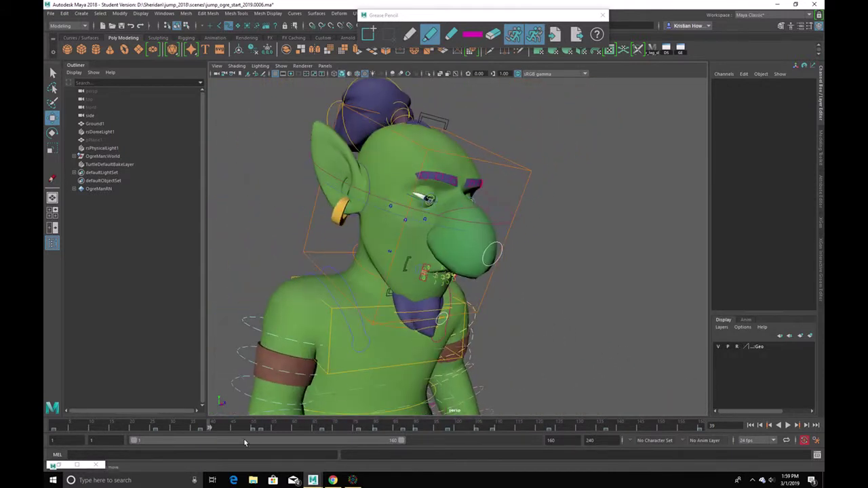
{"action": "left_click_drag", "start_coordinate": [380, 242], "coordinate": [397, 252], "text": "alt"}
{"action": "left_click_drag", "start_coordinate": [175, 425], "coordinate": [213, 431]}
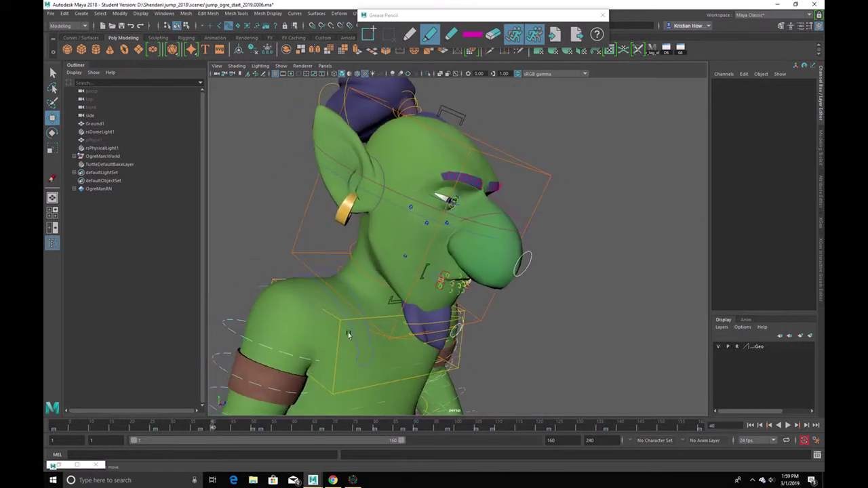
- Select the pupil controls of both eyes and rotate them to about -18.9 in X at frame 39
{"action": "right_click_drag", "start_coordinate": [462, 205], "coordinate": [522, 260], "text": "alt"}
{"action": "middle_click_drag", "start_coordinate": [419, 247], "coordinate": [408, 309], "text": "alt"}
{"action": "left_click_drag", "start_coordinate": [461, 305], "coordinate": [392, 296], "text": "alt"}
{"action": "left_click", "coordinate": [393, 222]}
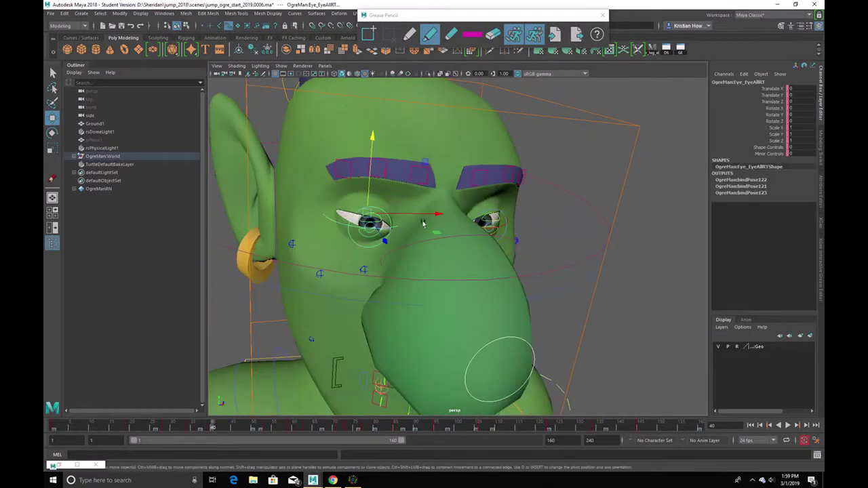
{"action": "left_click", "coordinate": [493, 226]}
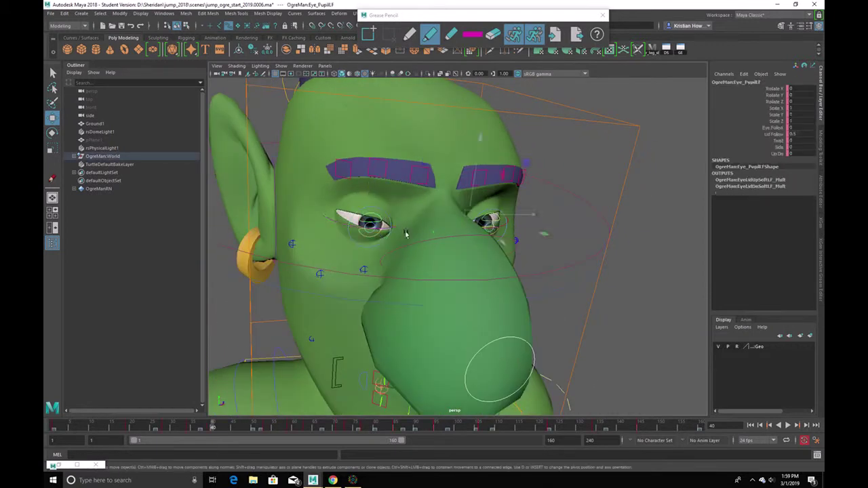
{"action": "key", "text": "e"}
{"action": "left_click_drag", "start_coordinate": [384, 269], "coordinate": [308, 351], "text": "alt"}
{"action": "mouse_move", "coordinate": [212, 427]}
{"action": "left_mouse_down"}
{"action": "mouse_move", "coordinate": [190, 427]}
{"action": "mouse_move", "coordinate": [210, 428]}
{"action": "left_mouse_up"}
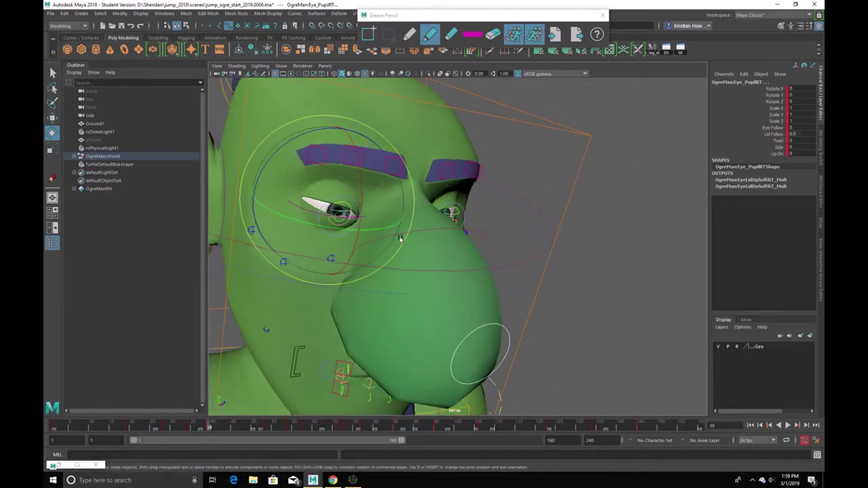
{"action": "mouse_move", "coordinate": [362, 213]}
{"action": "left_mouse_down"}
{"action": "mouse_move", "coordinate": [362, 185]}
{"action": "mouse_move", "coordinate": [342, 199]}
{"action": "mouse_move", "coordinate": [373, 216]}
{"action": "left_mouse_up"}
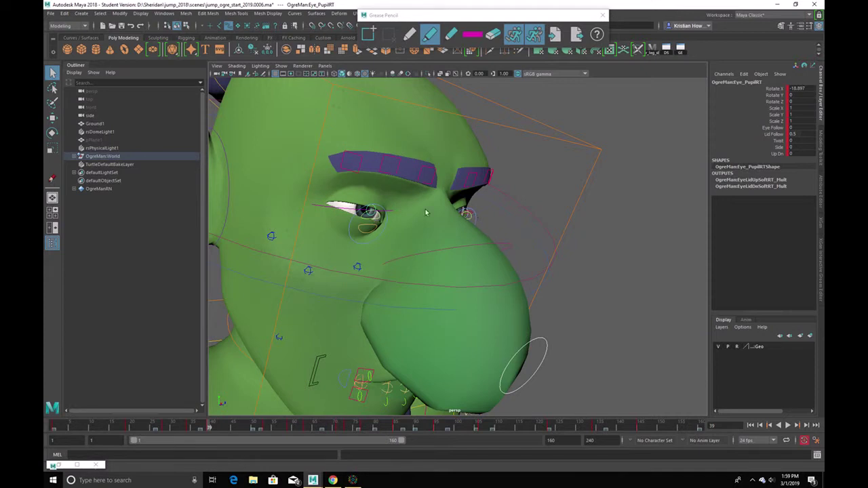
- Try rotating the right pupil control further at frame 39, and undo the rotation
{"action": "key", "text": "w"}
{"action": "key", "text": "e"}
{"action": "left_click_drag", "start_coordinate": [385, 193], "coordinate": [384, 217]}
{"action": "key", "text": "ctrl+z"}
{"action": "key", "text": "q"}
- Select the upper eyelid controls of both eyes and raise them to about 0.83 in Y at frame 39
{"action": "left_click", "coordinate": [378, 218]}
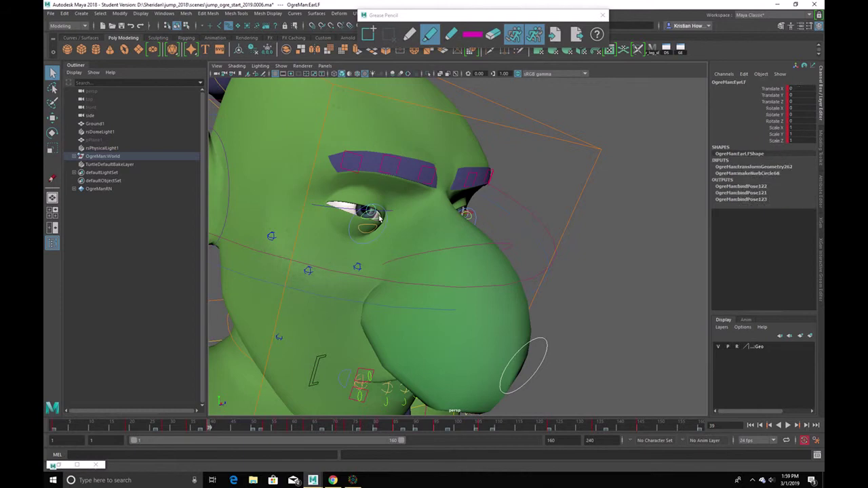
{"action": "left_click", "coordinate": [383, 216]}
{"action": "left_click_drag", "start_coordinate": [462, 218], "coordinate": [420, 204], "text": "alt"}
{"action": "left_click", "coordinate": [447, 219]}
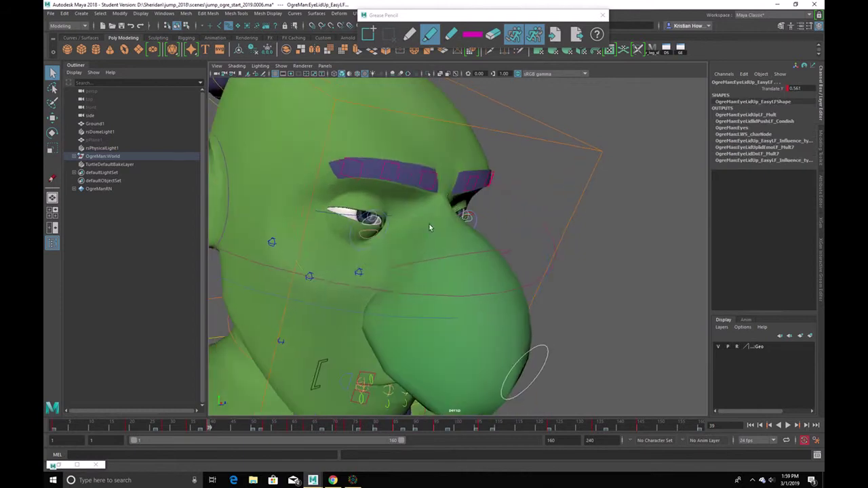
{"action": "key", "text": "e"}
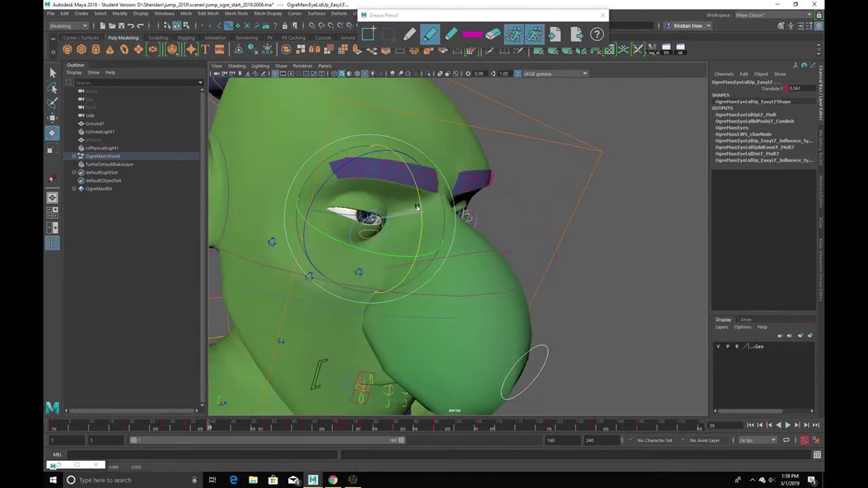
{"action": "key", "text": "w"}
{"action": "mouse_move", "coordinate": [383, 191]}
{"action": "left_mouse_down"}
{"action": "mouse_move", "coordinate": [385, 183]}
{"action": "mouse_move", "coordinate": [377, 192]}
{"action": "left_mouse_up"}
{"action": "mouse_move", "coordinate": [310, 189]}
{"action": "left_mouse_down"}
{"action": "mouse_move", "coordinate": [311, 173]}
{"action": "mouse_move", "coordinate": [311, 195]}
{"action": "left_mouse_up"}
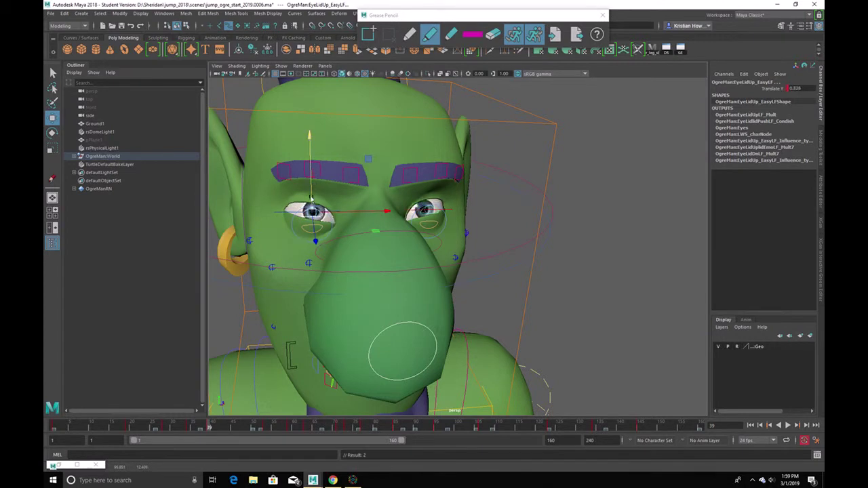
{"action": "left_click_drag", "start_coordinate": [448, 254], "coordinate": [532, 256], "text": "alt"}
{"action": "right_click_drag", "start_coordinate": [533, 257], "coordinate": [371, 248], "text": "alt"}
{"action": "left_click_drag", "start_coordinate": [372, 248], "coordinate": [339, 198], "text": "alt"}
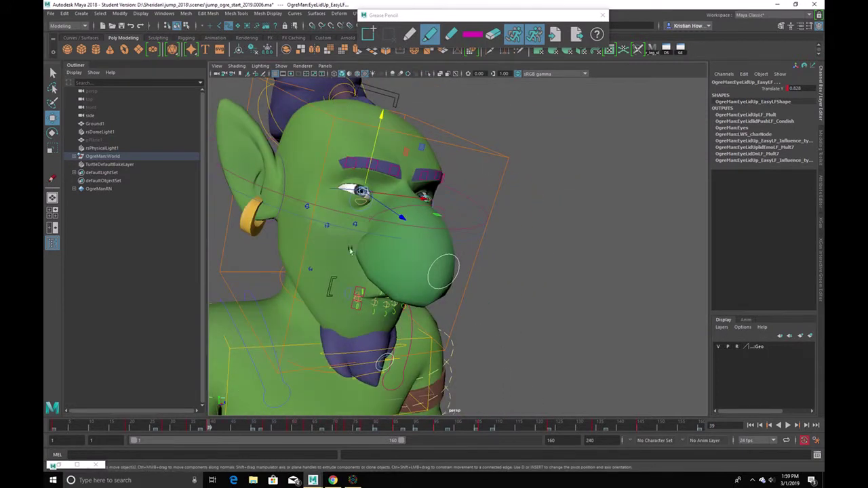
- Raise the lower eyelid controls of both eyes to roughly 0.25 in Y at frame 47
{"action": "left_click_drag", "start_coordinate": [190, 424], "coordinate": [220, 428]}
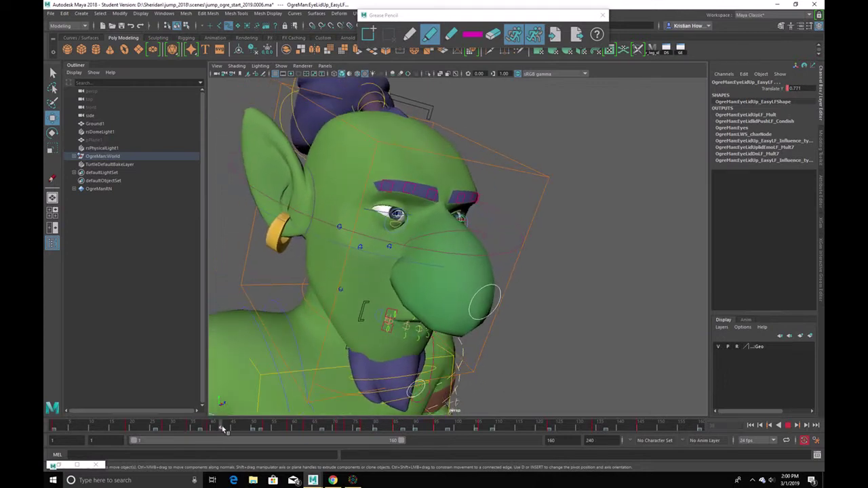
{"action": "left_click_drag", "start_coordinate": [222, 429], "coordinate": [242, 429]}
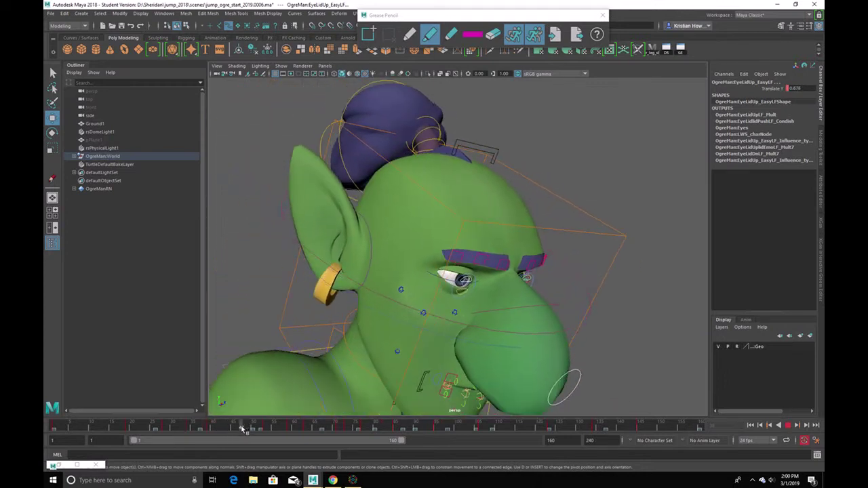
{"action": "right_click_drag", "start_coordinate": [392, 296], "coordinate": [432, 279], "text": "alt"}
{"action": "left_click_drag", "start_coordinate": [432, 279], "coordinate": [405, 287], "text": "alt"}
{"action": "key", "text": "q"}
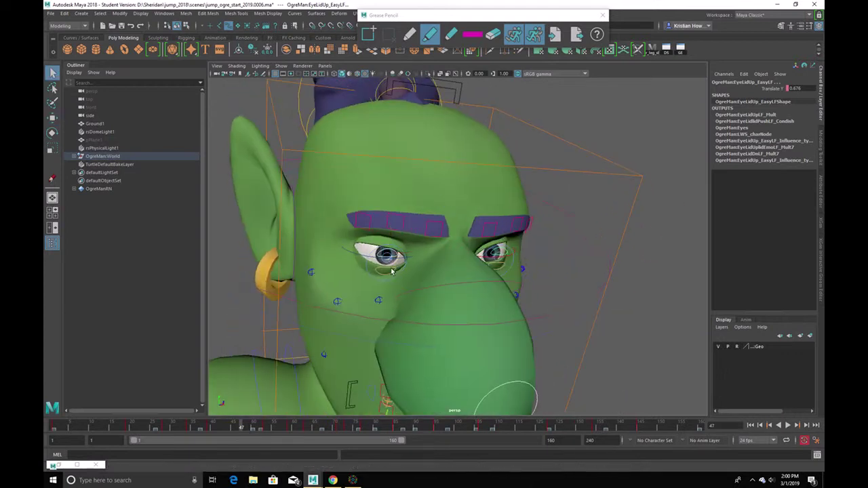
{"action": "left_click", "coordinate": [394, 272]}
{"action": "key", "text": "w"}
{"action": "left_click_drag", "start_coordinate": [389, 256], "coordinate": [387, 248]}
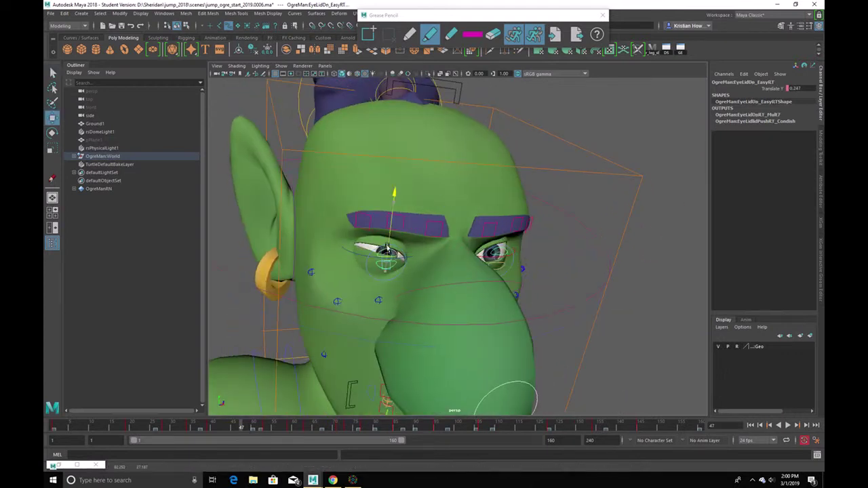
{"action": "left_click", "coordinate": [497, 264]}
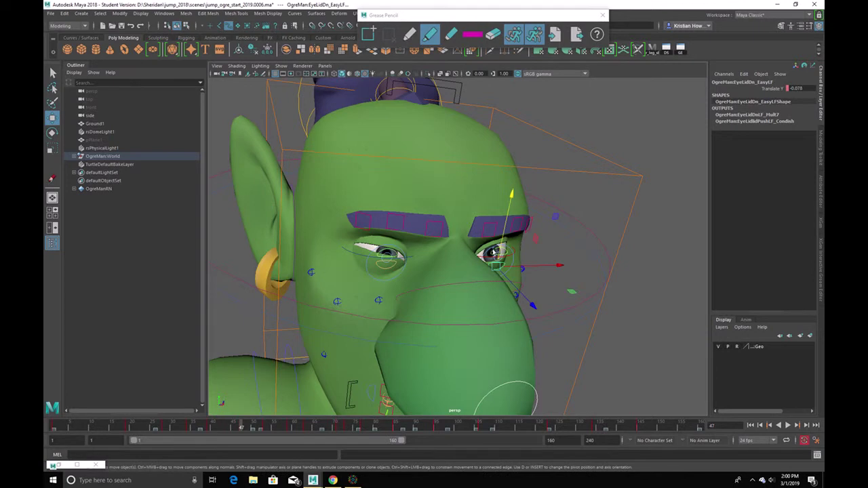
{"action": "left_click_drag", "start_coordinate": [497, 250], "coordinate": [500, 245]}
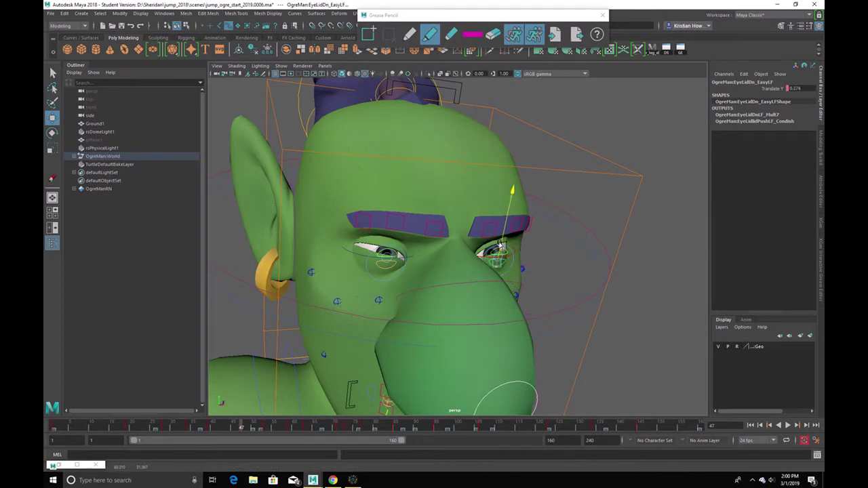
- Select the upper eyelid controls of both eyes and lower them to about 0.19 in Y at frame 47
{"action": "left_click", "coordinate": [398, 256]}
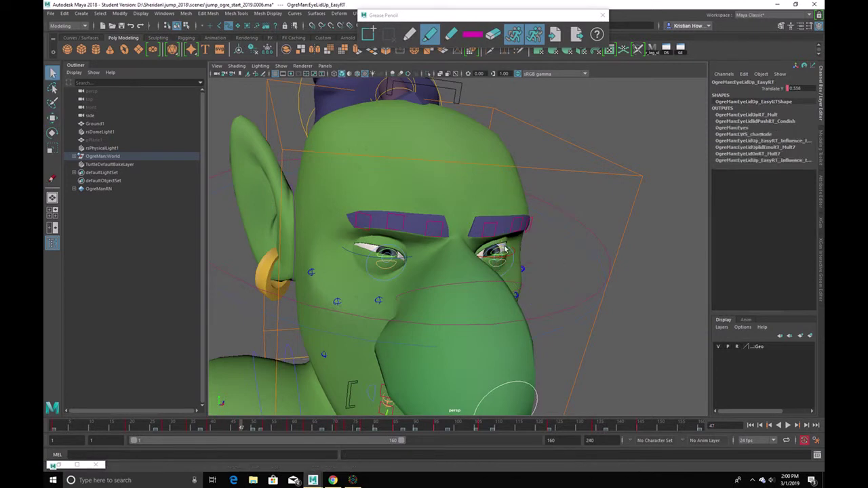
{"action": "key", "text": "w"}
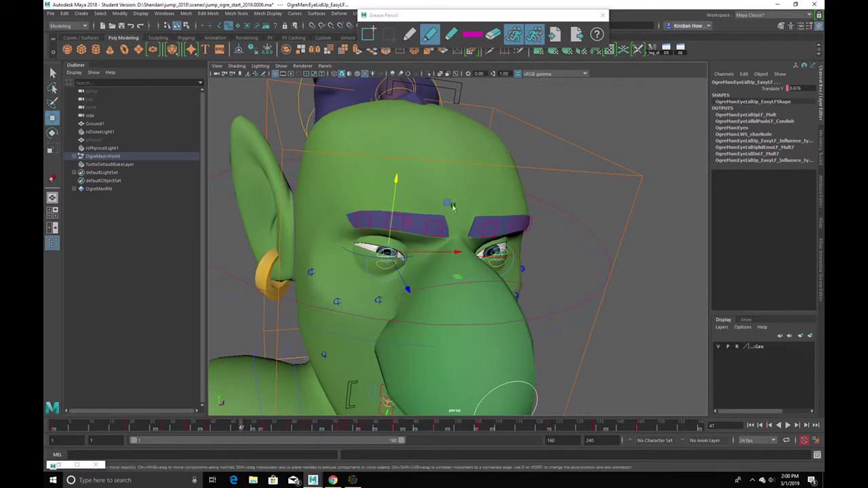
{"action": "left_click", "coordinate": [389, 185]}
{"action": "key", "text": "ctrl+z"}
{"action": "left_click_drag", "start_coordinate": [395, 178], "coordinate": [391, 182]}
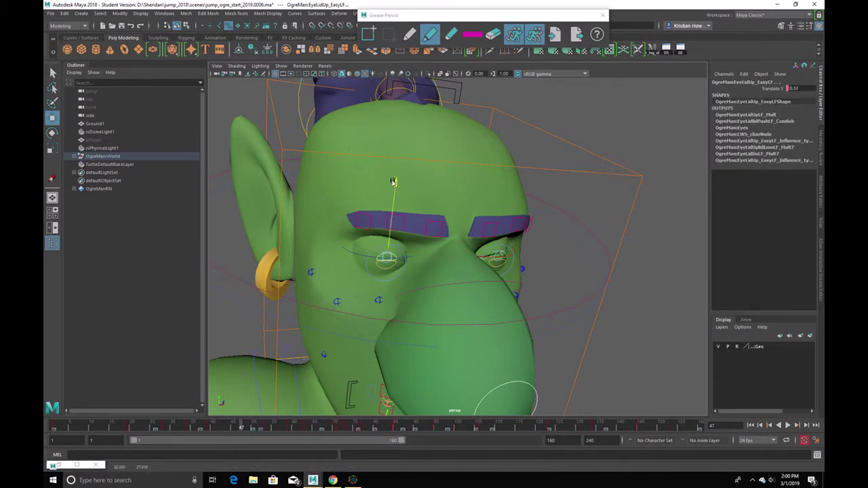
- Select the middle brow controls of both eyebrows and lower them to about -0.94 in Y at frame 47
{"action": "left_click_drag", "start_coordinate": [469, 240], "coordinate": [503, 214], "text": "alt"}
{"action": "key", "text": "q"}
{"action": "key", "text": "w"}
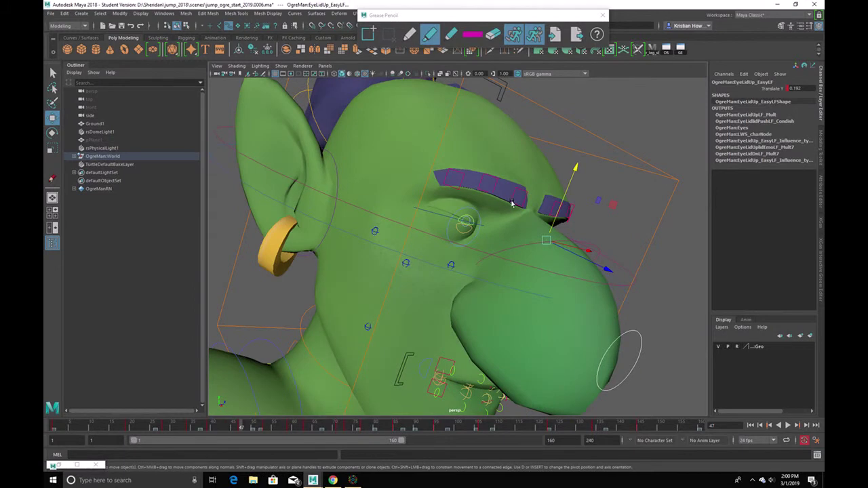
{"action": "left_click", "coordinate": [512, 204]}
{"action": "left_click_drag", "start_coordinate": [551, 201], "coordinate": [512, 190]}
{"action": "left_click", "coordinate": [493, 191]}
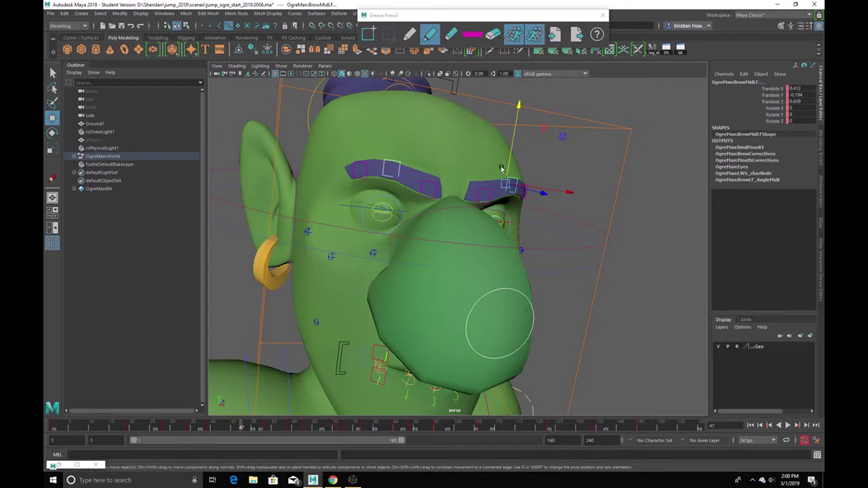
{"action": "left_click_drag", "start_coordinate": [503, 167], "coordinate": [234, 384]}
- Adjust the lower eyelid controls of both eyes at frame 53, raising each lid slightly toward the pupil
{"action": "left_click_drag", "start_coordinate": [227, 427], "coordinate": [291, 422]}
{"action": "left_click", "coordinate": [265, 426]}
{"action": "left_click_drag", "start_coordinate": [413, 334], "coordinate": [387, 316], "text": "alt"}
{"action": "right_click_drag", "start_coordinate": [387, 316], "coordinate": [413, 320], "text": "alt"}
{"action": "left_click_drag", "start_coordinate": [414, 320], "coordinate": [440, 317], "text": "alt"}
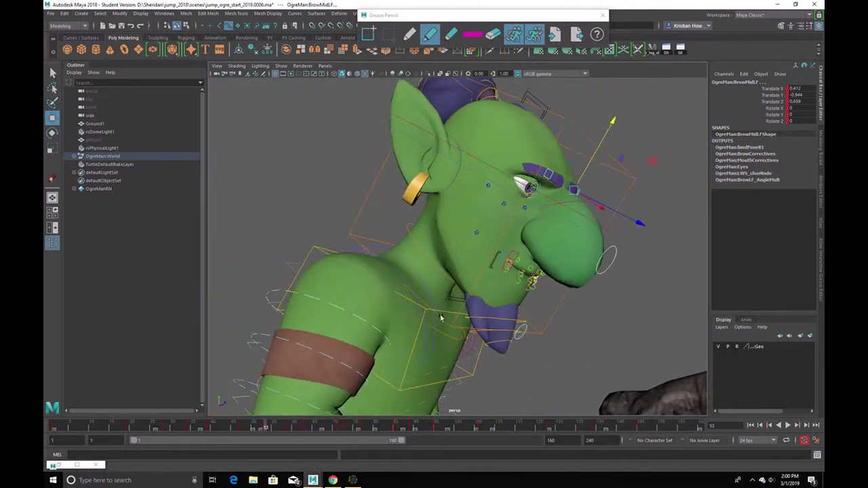
{"action": "middle_click_drag", "start_coordinate": [440, 317], "coordinate": [403, 326], "text": "alt"}
{"action": "right_click_drag", "start_coordinate": [403, 325], "coordinate": [408, 263], "text": "alt"}
{"action": "left_click", "coordinate": [473, 237]}
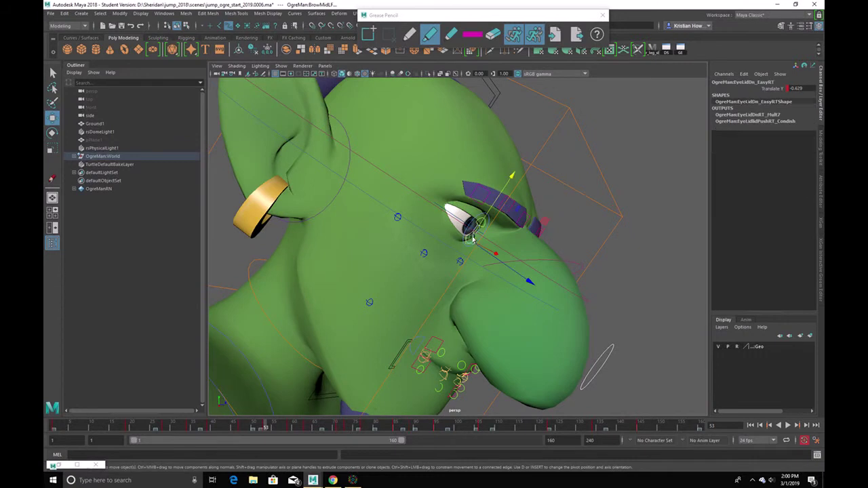
{"action": "left_click_drag", "start_coordinate": [480, 233], "coordinate": [385, 234], "text": "alt"}
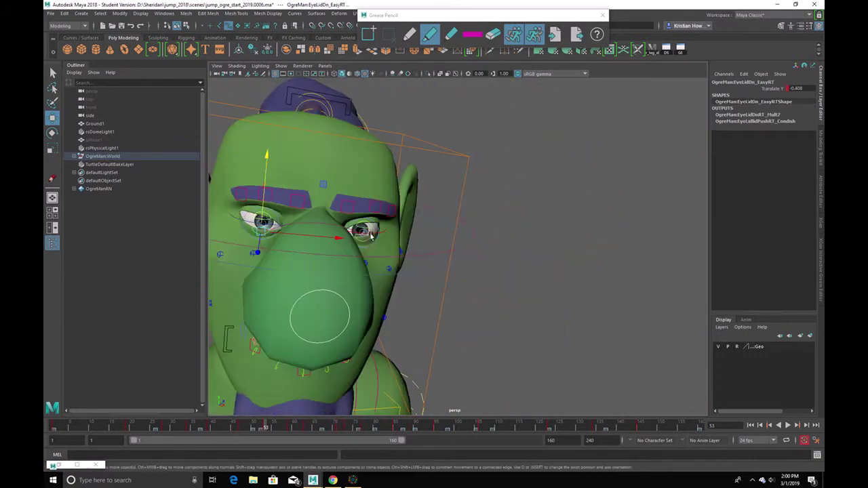
{"action": "left_click", "coordinate": [364, 224]}
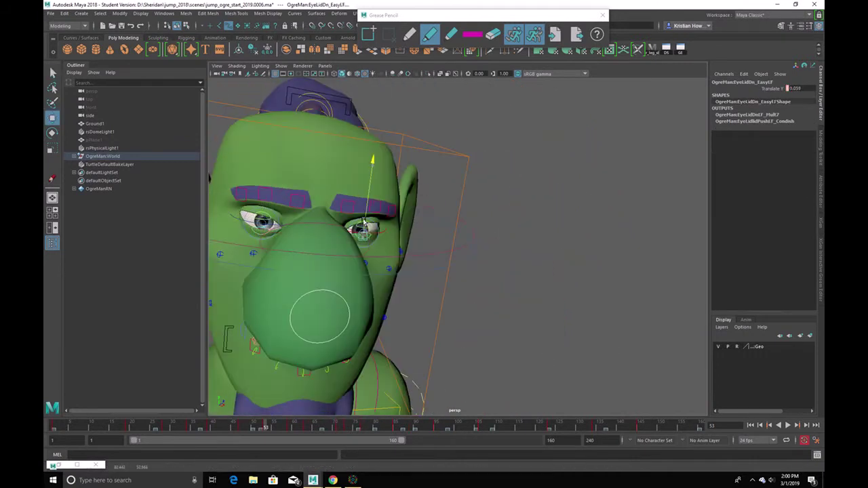
{"action": "left_click_drag", "start_coordinate": [262, 220], "coordinate": [423, 337]}
- Select the jaw control and move it to about 0.82 in Y at frame 53
{"action": "left_click", "coordinate": [435, 341]}
{"action": "left_click", "coordinate": [435, 348]}
{"action": "key", "text": "e"}
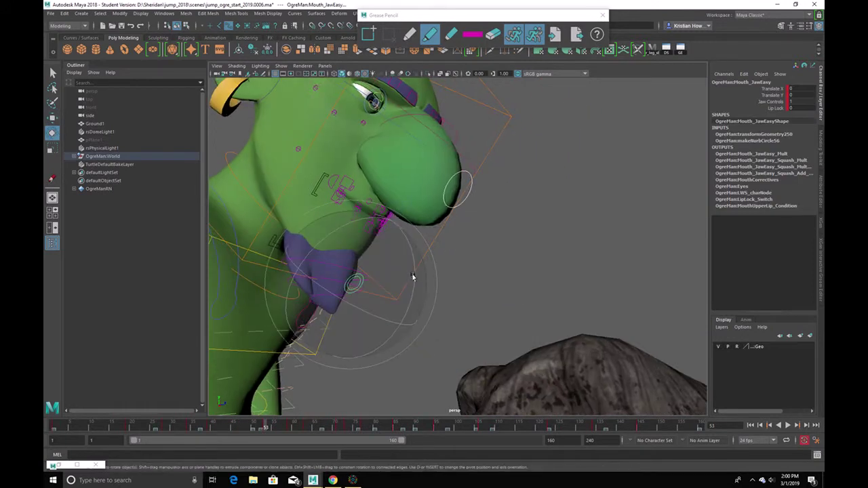
{"action": "key", "text": "w"}
{"action": "left_click_drag", "start_coordinate": [372, 257], "coordinate": [314, 370]}
{"action": "scroll", "coordinate": [370, 256], "scroll_direction": "down", "scroll_amount": 6}
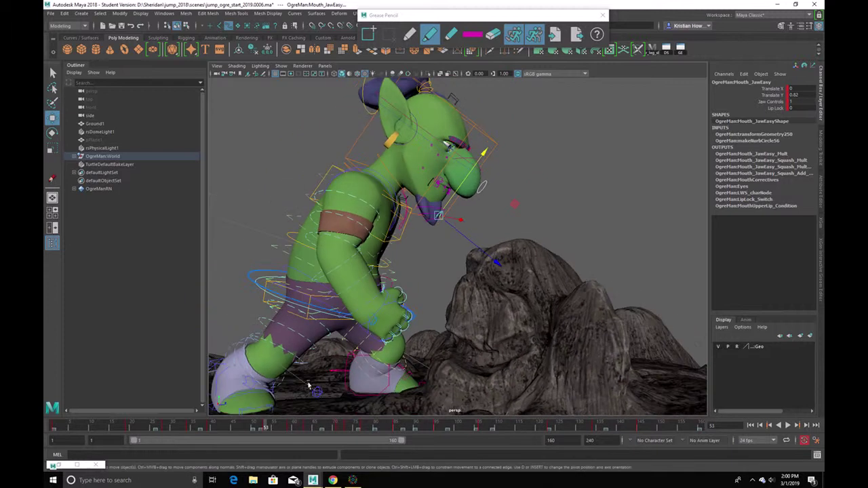
- Lower the jaw control to about -1.02 in Y at frame 59 to open the mouth
{"action": "left_click_drag", "start_coordinate": [261, 423], "coordinate": [291, 425]}
{"action": "middle_click_drag", "start_coordinate": [457, 251], "coordinate": [440, 328], "text": "alt"}
{"action": "right_click_drag", "start_coordinate": [440, 327], "coordinate": [463, 342], "text": "alt"}
{"action": "key", "text": "e"}
{"action": "key", "text": "w"}
{"action": "left_click_drag", "start_coordinate": [450, 192], "coordinate": [444, 202]}
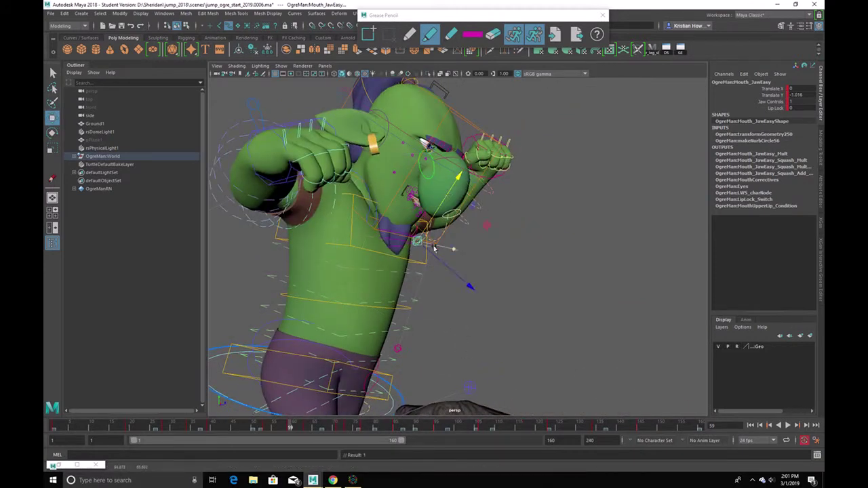
- Try rotating the beard tip control to about 28.9 in Z and shifting it in X and Y at frame 59
{"action": "left_click", "coordinate": [410, 245]}
{"action": "key", "text": "e"}
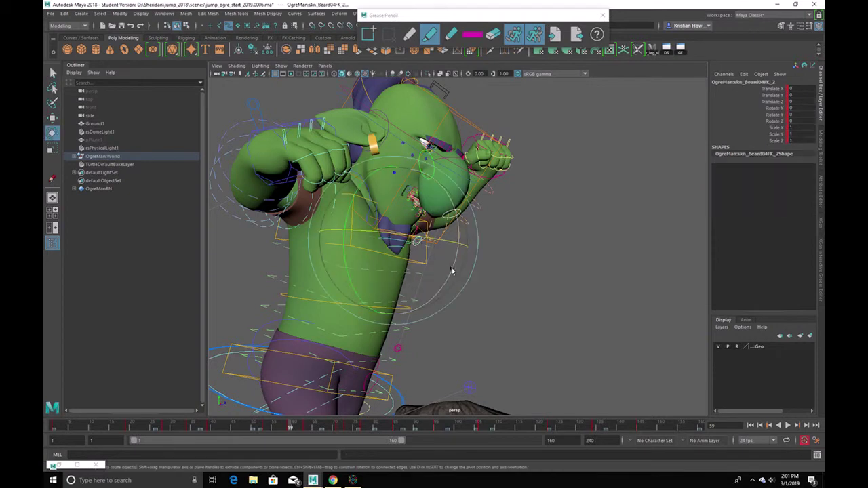
{"action": "key", "text": "w"}
{"action": "left_click_drag", "start_coordinate": [454, 223], "coordinate": [426, 228]}
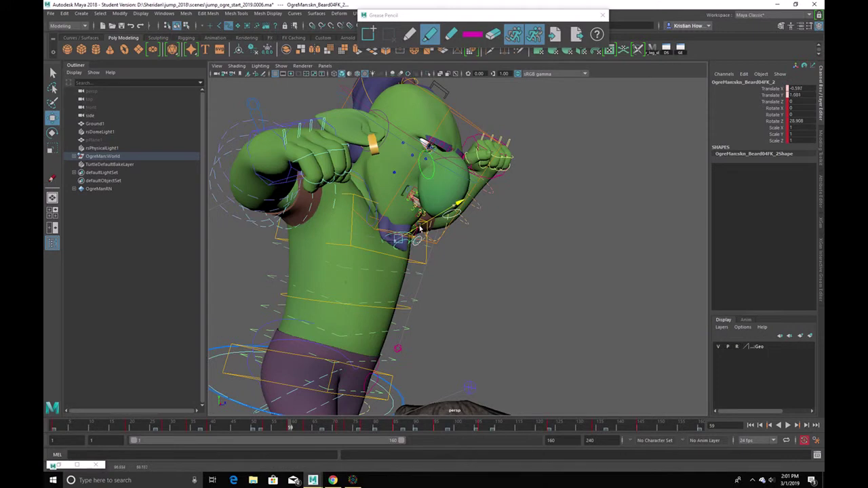
{"action": "mouse_move", "coordinate": [295, 422]}
{"action": "left_mouse_down"}
{"action": "mouse_move", "coordinate": [272, 424]}
{"action": "mouse_move", "coordinate": [298, 426]}
{"action": "mouse_move", "coordinate": [290, 426]}
{"action": "left_mouse_up"}
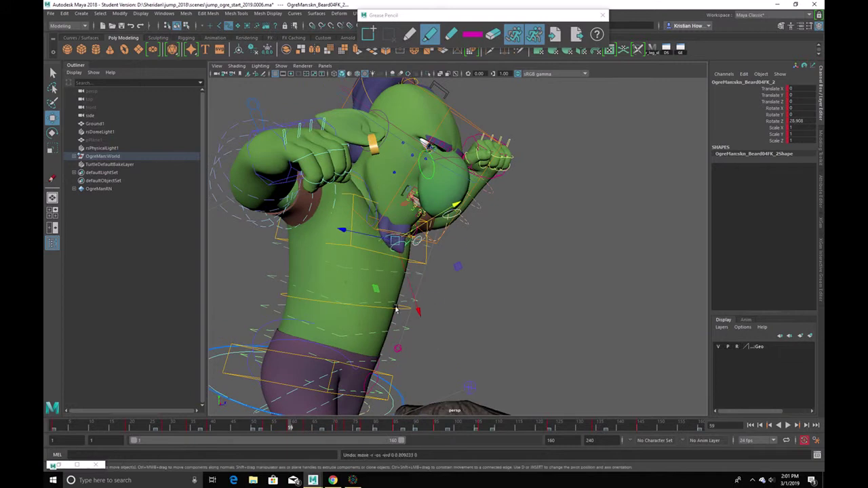
- Move the beard tip control to about 2.16 in X at frame 59 and play back the animation
{"action": "left_click_drag", "start_coordinate": [392, 261], "coordinate": [389, 269]}
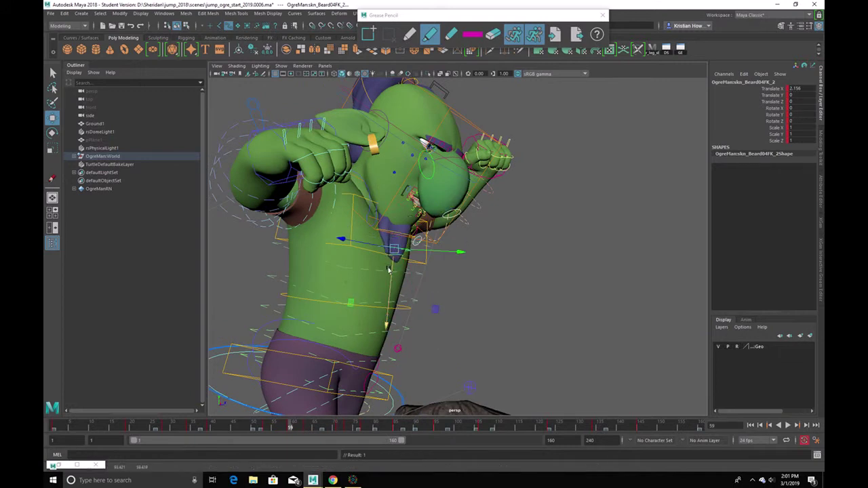
{"action": "left_click_drag", "start_coordinate": [288, 425], "coordinate": [326, 425]}
{"action": "left_click_drag", "start_coordinate": [379, 407], "coordinate": [390, 256], "text": "alt"}
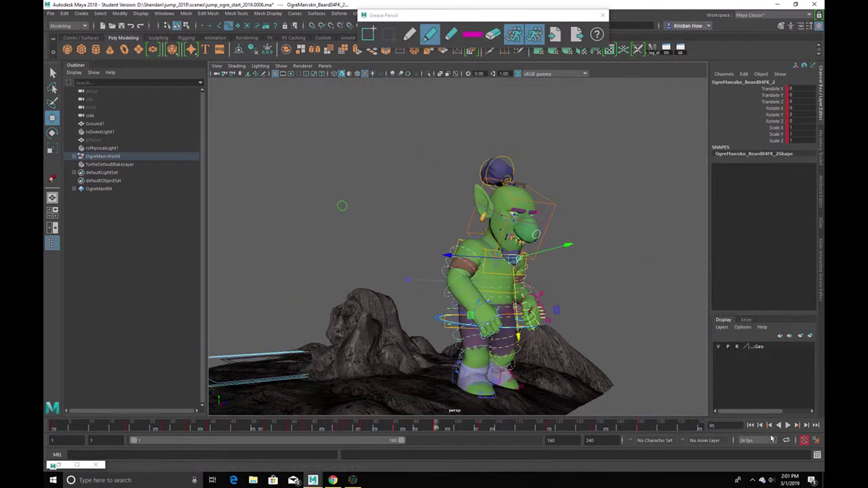
{"action": "key", "text": "alt+v"}
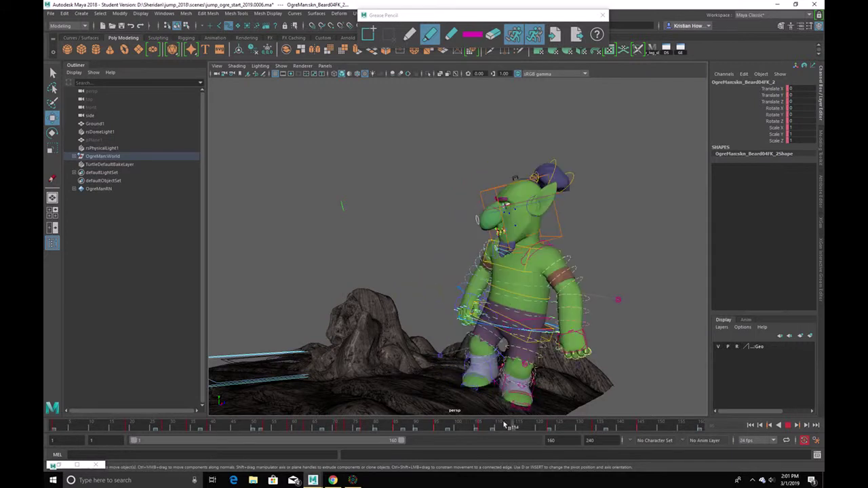
{"action": "key", "text": "alt+v"}
- Select the pupil controls of both eyes and turn them sideways at frame 110, with about -6.7 rotation in X
{"action": "key", "text": "f"}
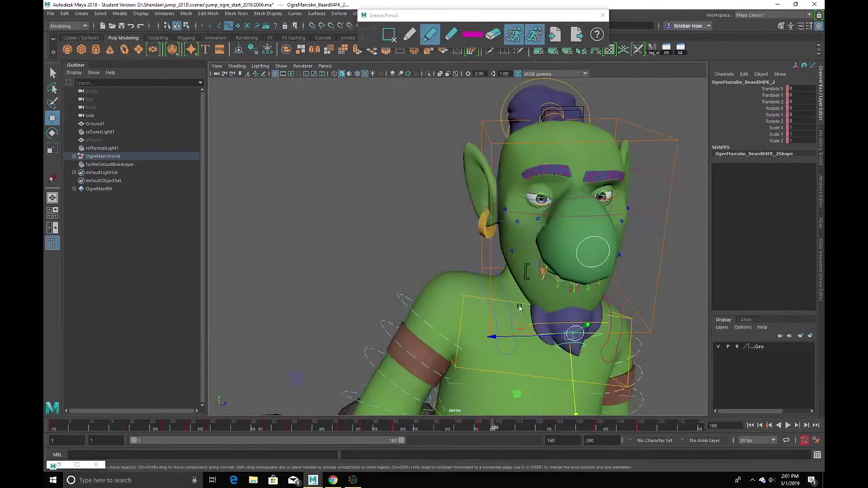
{"action": "left_click", "coordinate": [553, 171]}
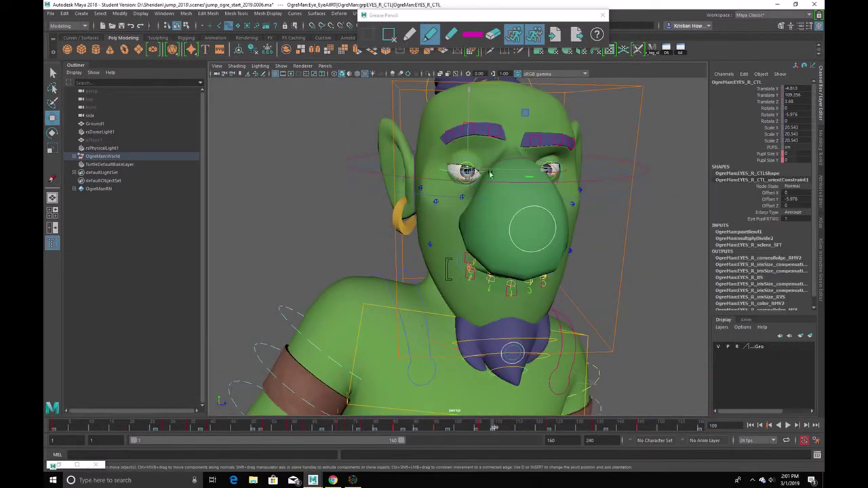
{"action": "key", "text": "q"}
{"action": "left_click", "coordinate": [551, 171]}
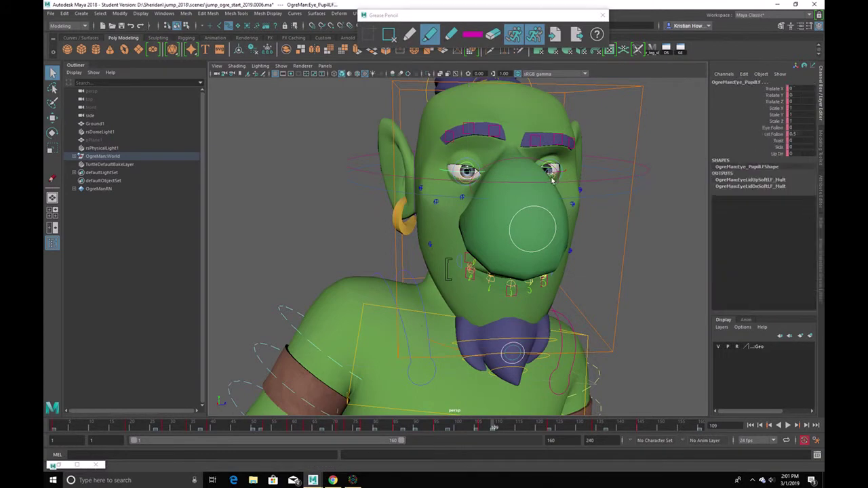
{"action": "key", "text": "e"}
{"action": "scroll", "coordinate": [466, 183], "scroll_direction": "up", "scroll_amount": 5}
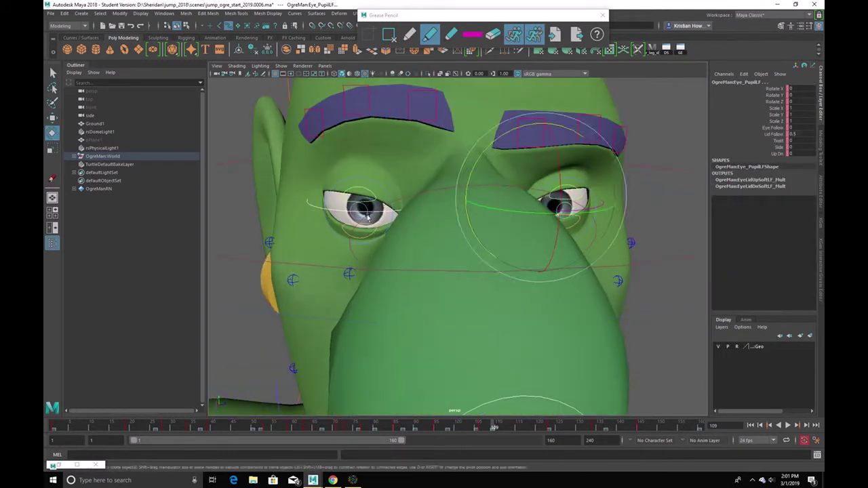
{"action": "key", "text": "q"}
{"action": "left_click", "coordinate": [391, 211]}
{"action": "left_click", "coordinate": [364, 209]}
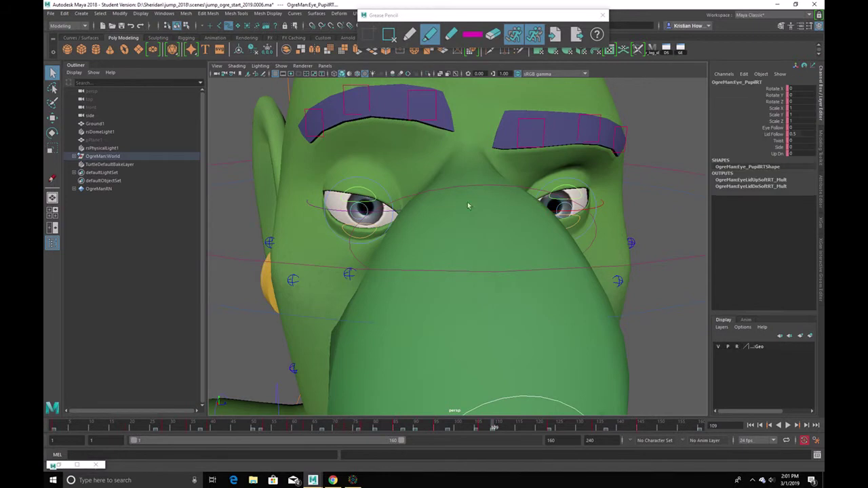
{"action": "scroll", "coordinate": [561, 211], "scroll_direction": "down", "scroll_amount": 5}
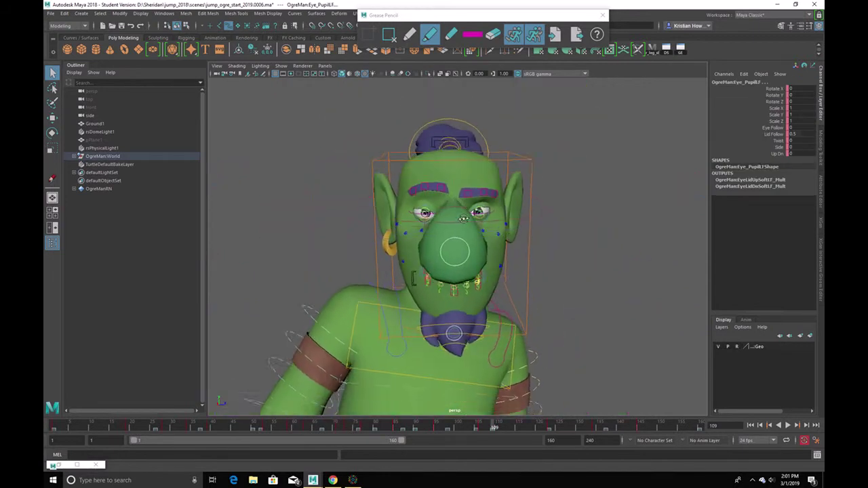
{"action": "left_click_drag", "start_coordinate": [480, 425], "coordinate": [498, 423]}
{"action": "key", "text": "e"}
{"action": "left_click_drag", "start_coordinate": [506, 256], "coordinate": [456, 243]}
{"action": "key", "text": "q"}
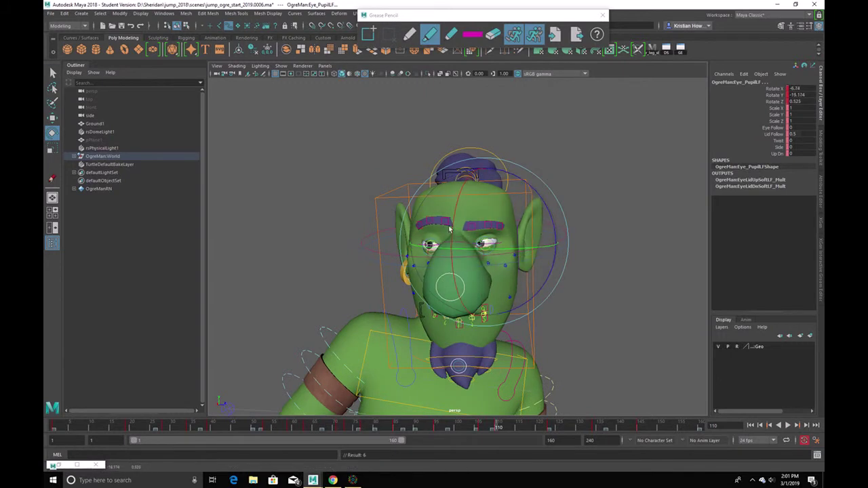
- Close the upper and lower eyelids of both eyes at frame 95 to pose a blink
{"action": "left_click_drag", "start_coordinate": [477, 429], "coordinate": [436, 429]}
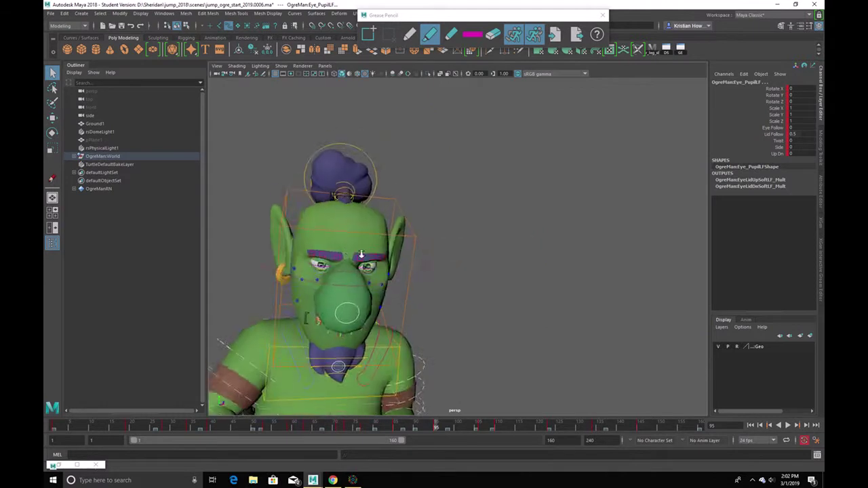
{"action": "key", "text": "f"}
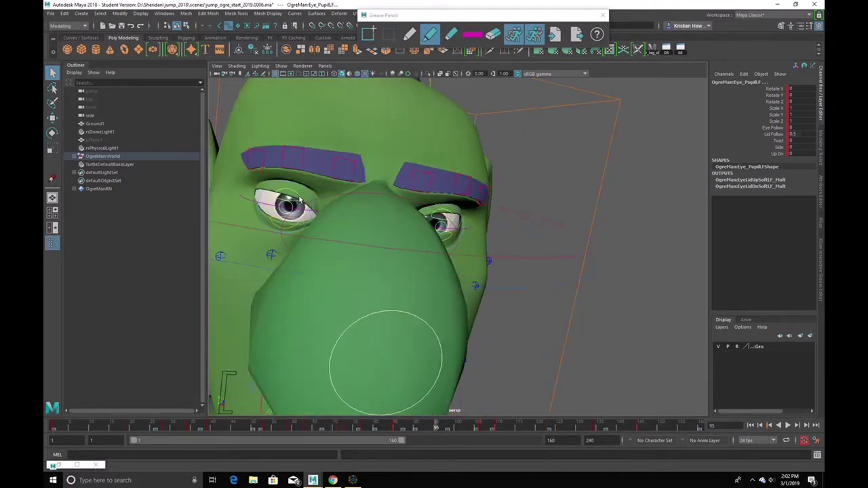
{"action": "left_click", "coordinate": [299, 198]}
{"action": "key", "text": "w"}
{"action": "left_click_drag", "start_coordinate": [295, 128], "coordinate": [291, 123]}
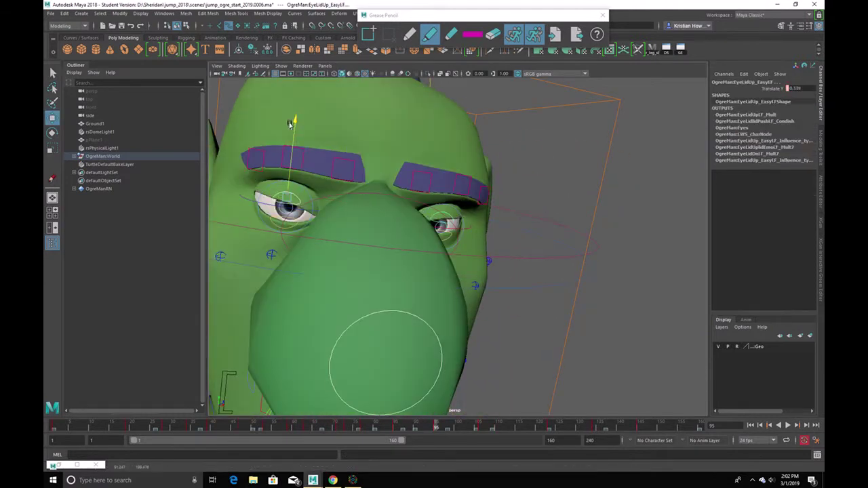
{"action": "left_click", "coordinate": [278, 218]}
{"action": "key", "text": "w"}
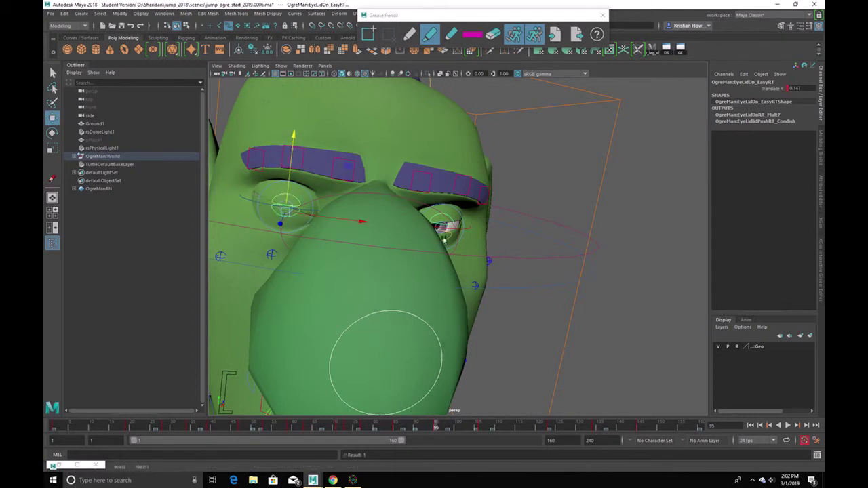
{"action": "left_click_drag", "start_coordinate": [437, 207], "coordinate": [442, 209]}
{"action": "key", "text": "ctrl+z"}
{"action": "left_click", "coordinate": [447, 192]}
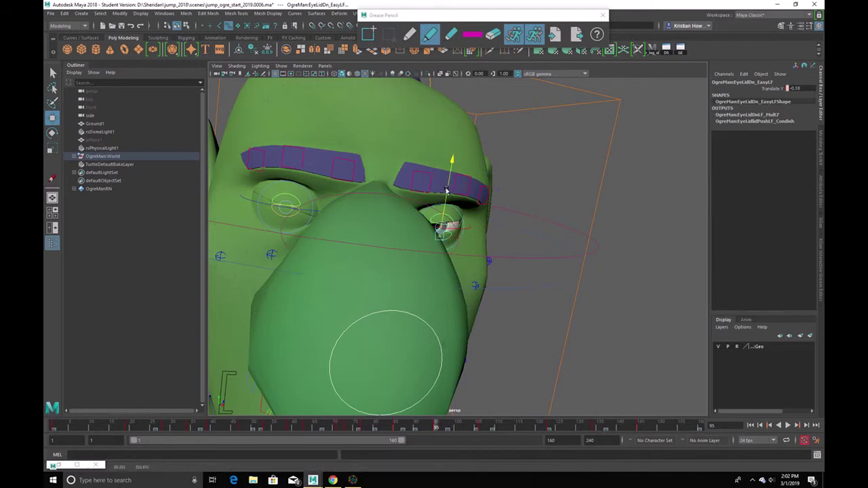
- Select the inner, middle and outer brow controls on both sides and lower the brows at frame 95
{"action": "left_click", "coordinate": [343, 171]}
{"action": "left_click", "coordinate": [291, 164]}
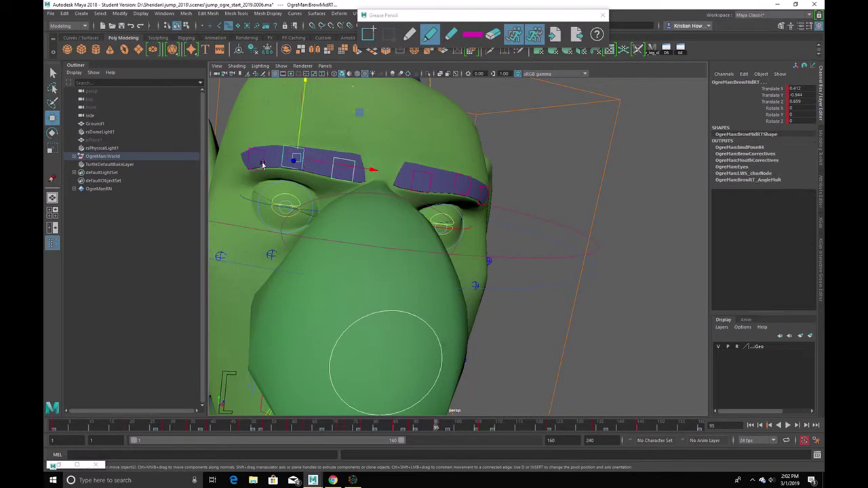
{"action": "left_click", "coordinate": [414, 176]}
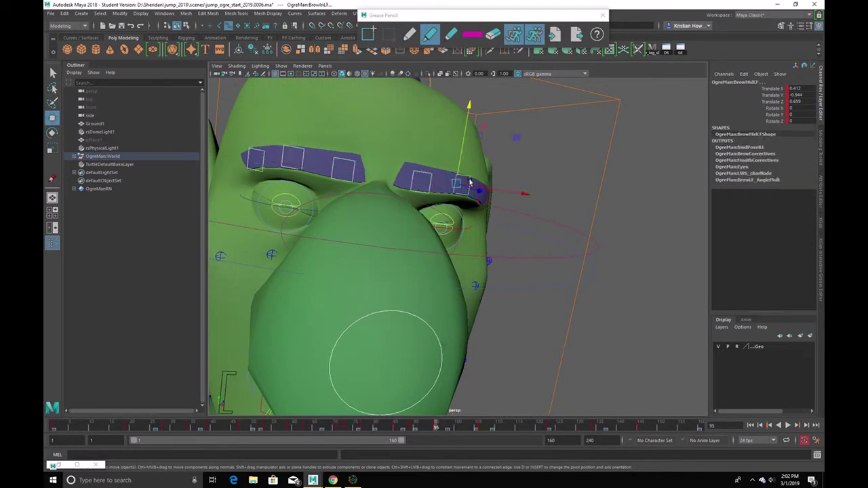
{"action": "left_click", "coordinate": [480, 197]}
{"action": "left_click_drag", "start_coordinate": [479, 182], "coordinate": [559, 358]}
- Play back the animation and examine the ogre's full-body motion from several angles
{"action": "mouse_move", "coordinate": [444, 432]}
{"action": "left_mouse_down"}
{"action": "mouse_move", "coordinate": [420, 428]}
{"action": "mouse_move", "coordinate": [511, 410]}
{"action": "mouse_move", "coordinate": [440, 410]}
{"action": "mouse_move", "coordinate": [548, 362]}
{"action": "left_mouse_up"}
{"action": "right_click_drag", "start_coordinate": [560, 349], "coordinate": [444, 288], "text": "alt"}
{"action": "left_click_drag", "start_coordinate": [444, 288], "coordinate": [585, 282], "text": "alt"}
{"action": "right_click_drag", "start_coordinate": [586, 281], "coordinate": [588, 272], "text": "alt"}
{"action": "middle_click_drag", "start_coordinate": [588, 273], "coordinate": [597, 250], "text": "alt"}
{"action": "left_click", "coordinate": [604, 287]}
{"action": "middle_click_drag", "start_coordinate": [604, 286], "coordinate": [588, 209], "text": "alt"}
{"action": "left_click_drag", "start_coordinate": [588, 209], "coordinate": [649, 278], "text": "alt"}
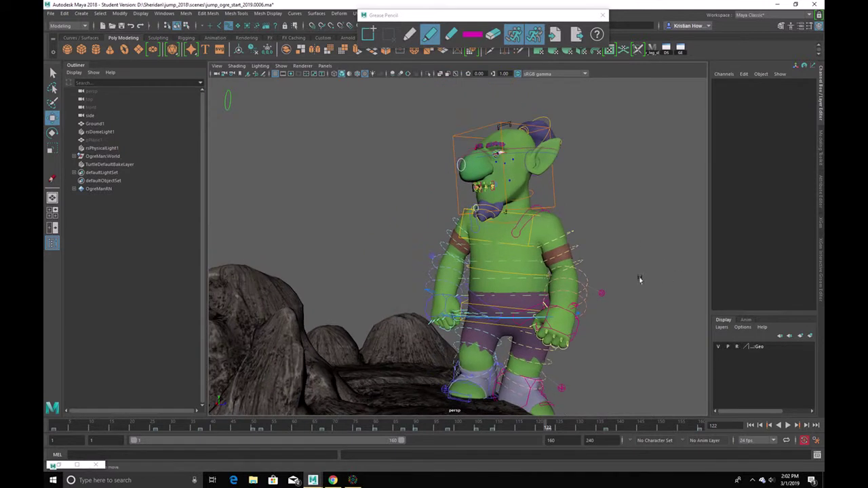
{"action": "left_click", "coordinate": [788, 425]}
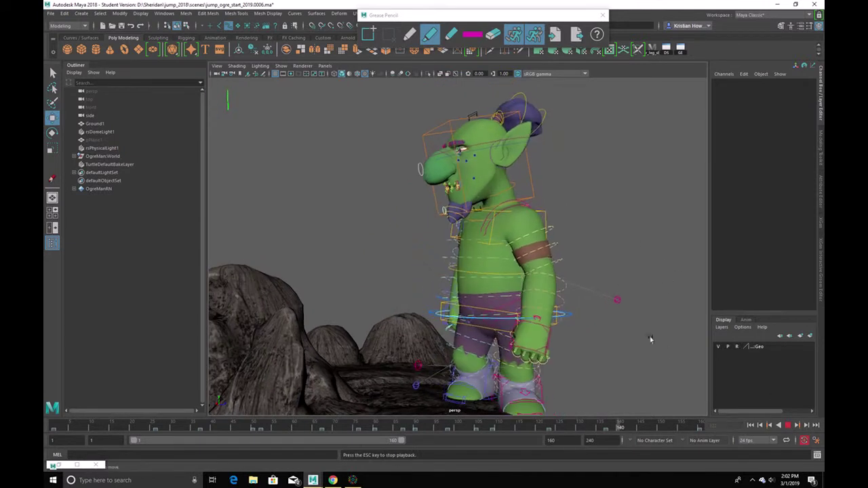
{"action": "left_click_drag", "start_coordinate": [525, 319], "coordinate": [571, 308], "text": "alt"}
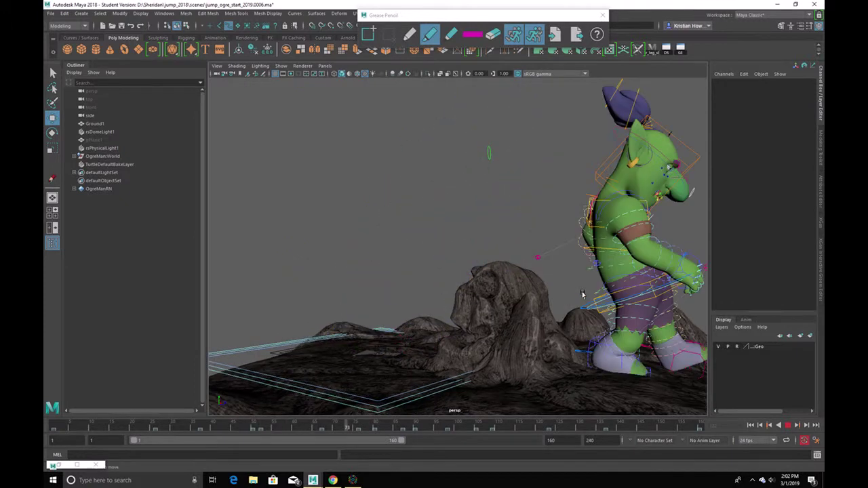
{"action": "middle_click_drag", "start_coordinate": [538, 274], "coordinate": [463, 264], "text": "alt"}
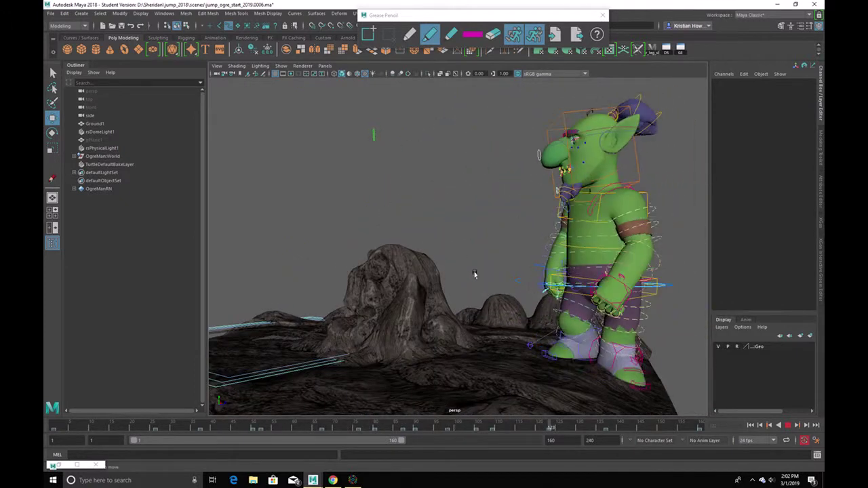
{"action": "left_click_drag", "start_coordinate": [543, 313], "coordinate": [546, 316], "text": "alt"}
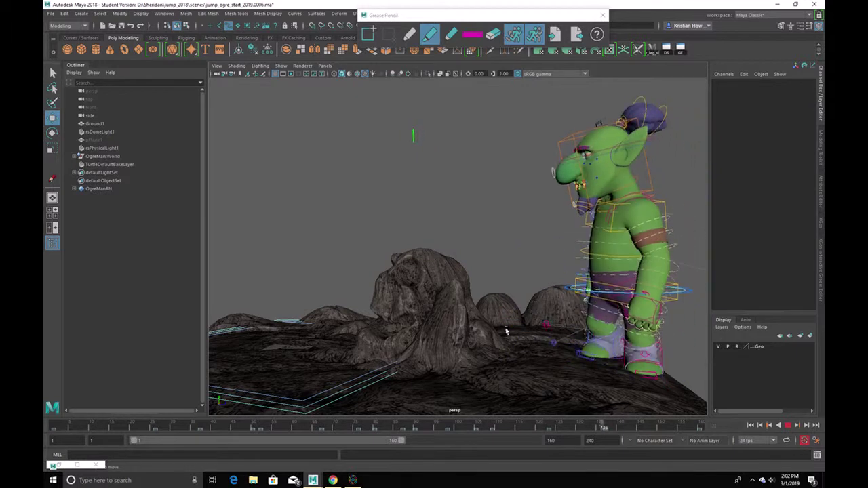
{"action": "left_click_drag", "start_coordinate": [495, 331], "coordinate": [465, 332], "text": "alt"}
{"action": "right_click_drag", "start_coordinate": [466, 332], "coordinate": [454, 337], "text": "alt"}
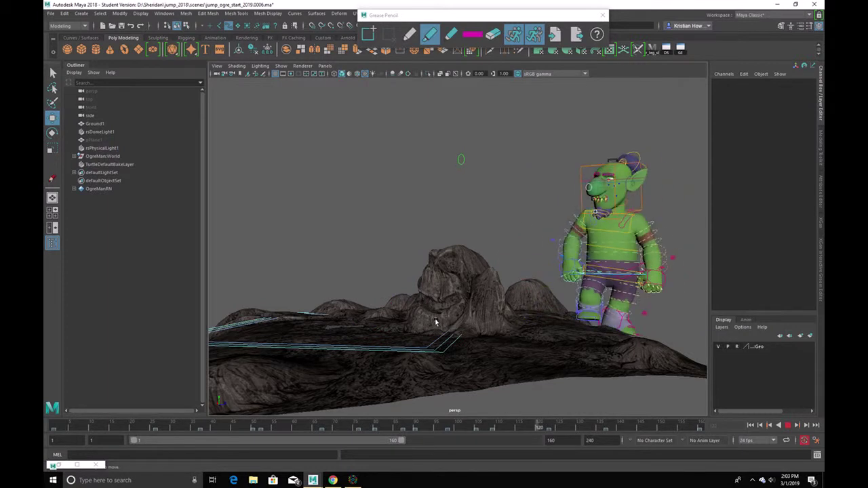
{"action": "left_click_drag", "start_coordinate": [447, 319], "coordinate": [483, 330], "text": "alt"}
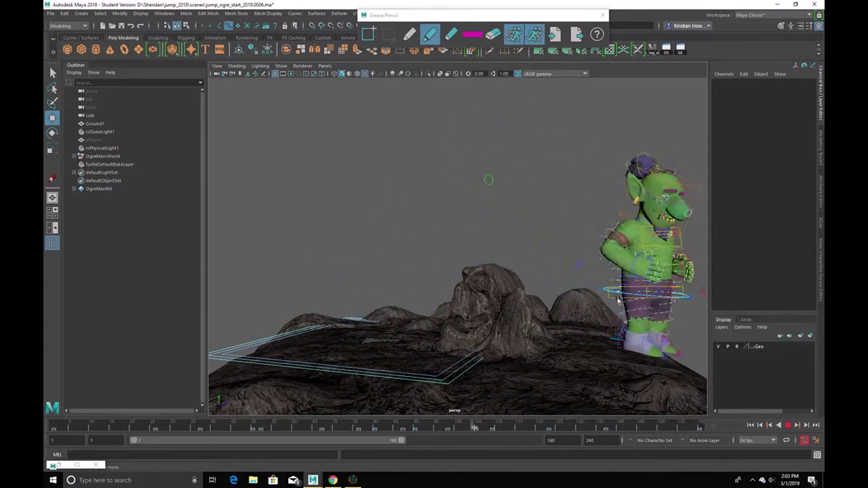
{"action": "left_click_drag", "start_coordinate": [629, 341], "coordinate": [597, 325], "text": "alt"}
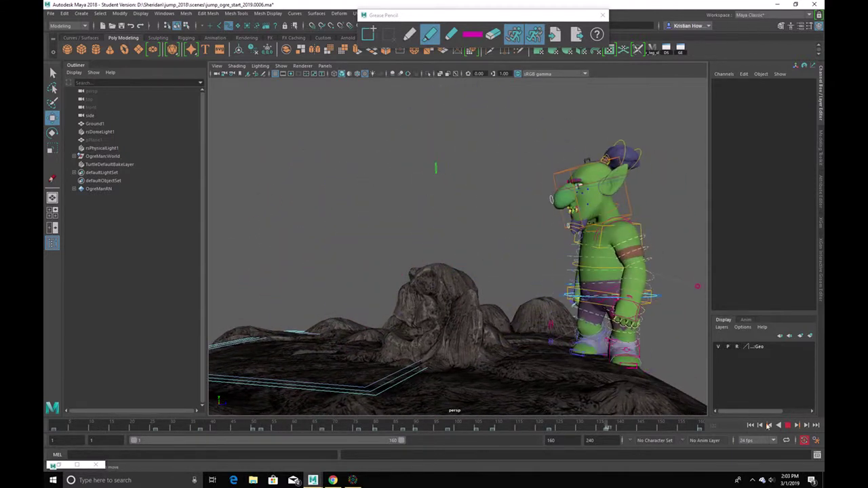
- Raise the lower eyelid controls of both eyes at frame 139, bringing the left one to about 0.05 in Y
{"action": "right_click_drag", "start_coordinate": [549, 276], "coordinate": [549, 334], "text": "alt"}
{"action": "mouse_move", "coordinate": [636, 431]}
{"action": "left_mouse_down"}
{"action": "mouse_move", "coordinate": [535, 430]}
{"action": "mouse_move", "coordinate": [568, 431]}
{"action": "left_mouse_up"}
{"action": "left_click_drag", "start_coordinate": [594, 428], "coordinate": [603, 428]}
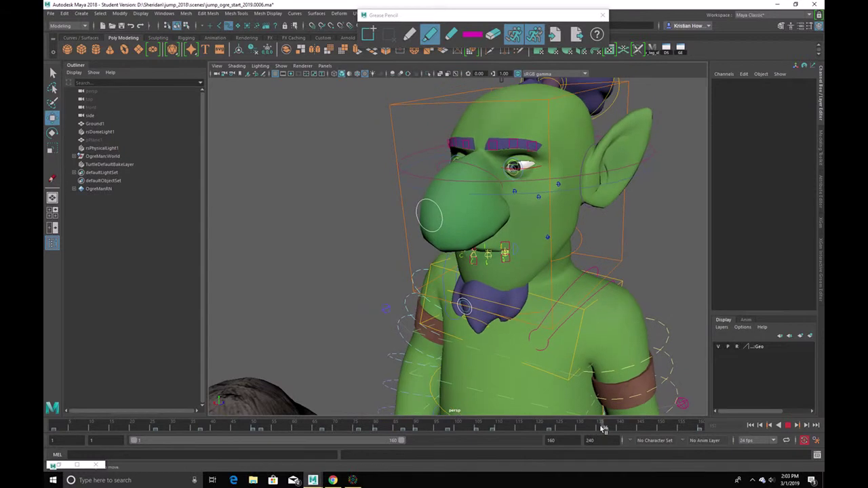
{"action": "mouse_move", "coordinate": [522, 282]}
{"action": "left_mouse_down", "text": "alt"}
{"action": "mouse_move", "coordinate": [453, 256]}
{"action": "mouse_move", "coordinate": [519, 271]}
{"action": "left_mouse_up", "text": "alt"}
{"action": "middle_click_drag", "start_coordinate": [519, 272], "coordinate": [500, 244], "text": "alt"}
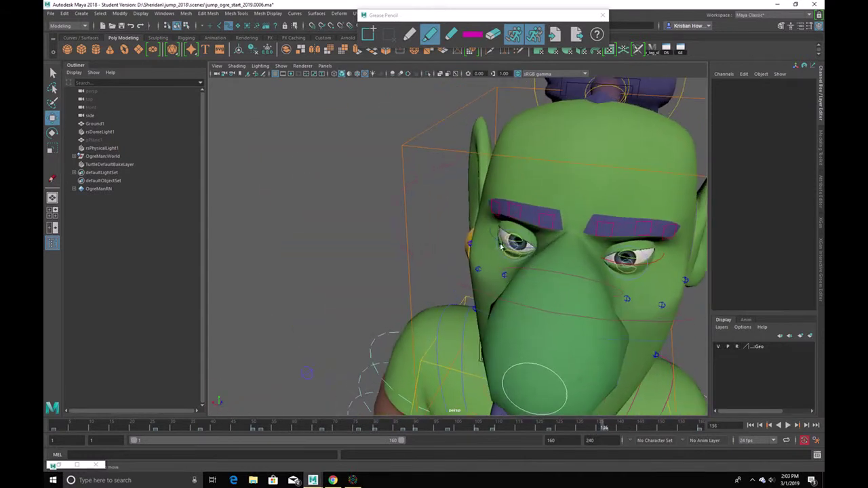
{"action": "left_click", "coordinate": [519, 245]}
{"action": "left_click_drag", "start_coordinate": [517, 247], "coordinate": [485, 251], "text": "alt"}
{"action": "left_click", "coordinate": [485, 251]}
{"action": "key", "text": "q"}
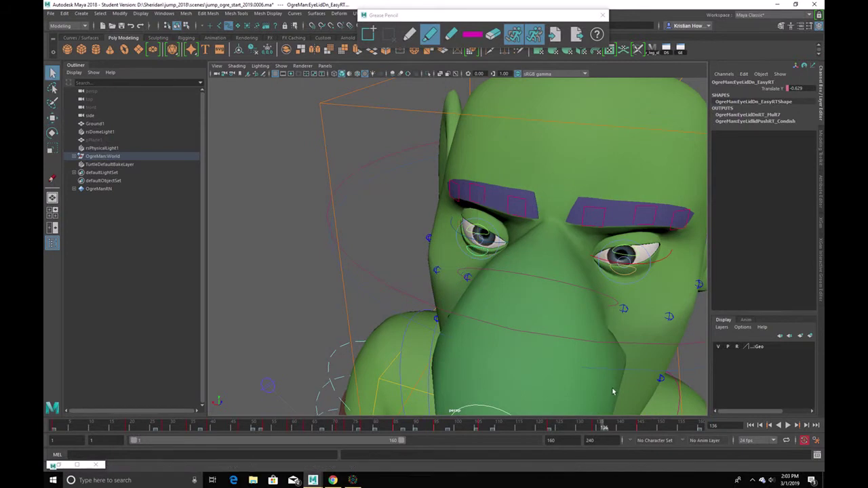
{"action": "key", "text": "alt+v"}
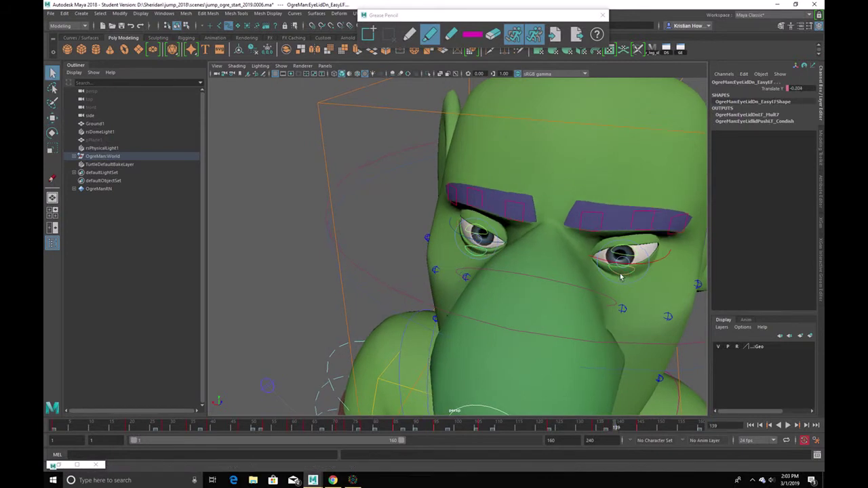
{"action": "key", "text": "w"}
{"action": "left_click_drag", "start_coordinate": [476, 221], "coordinate": [478, 216]}
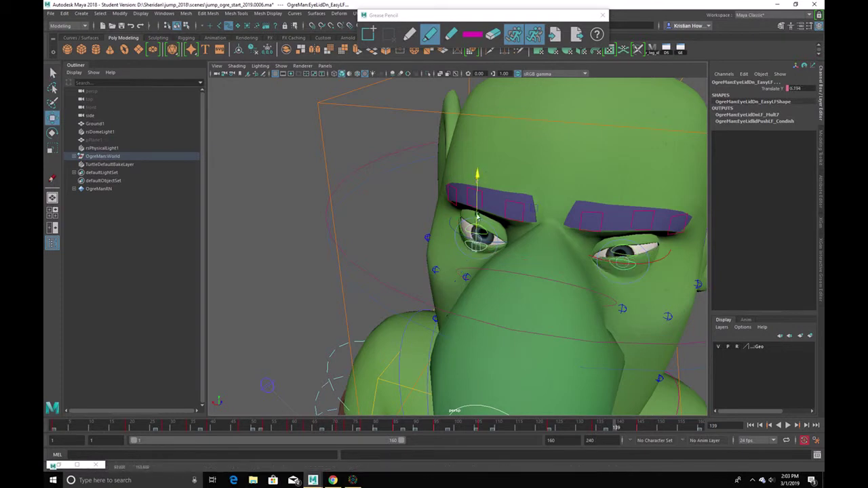
{"action": "key", "text": "q"}
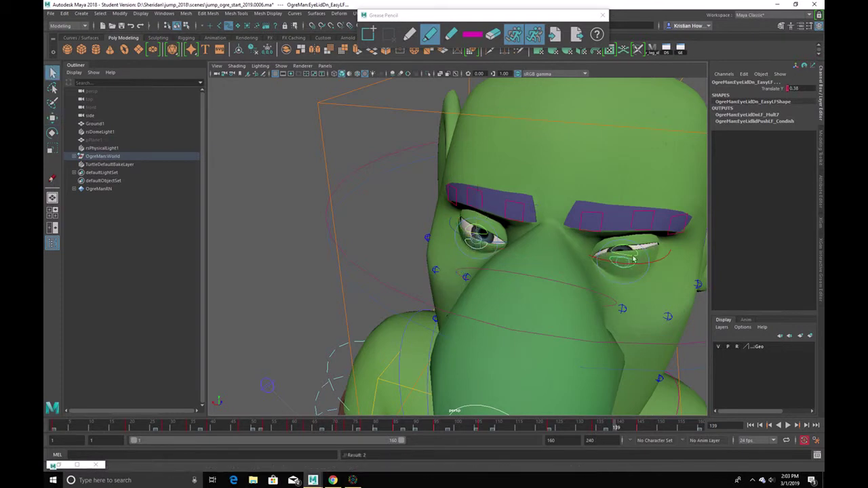
{"action": "key", "text": "w"}
{"action": "left_click_drag", "start_coordinate": [621, 249], "coordinate": [625, 251]}
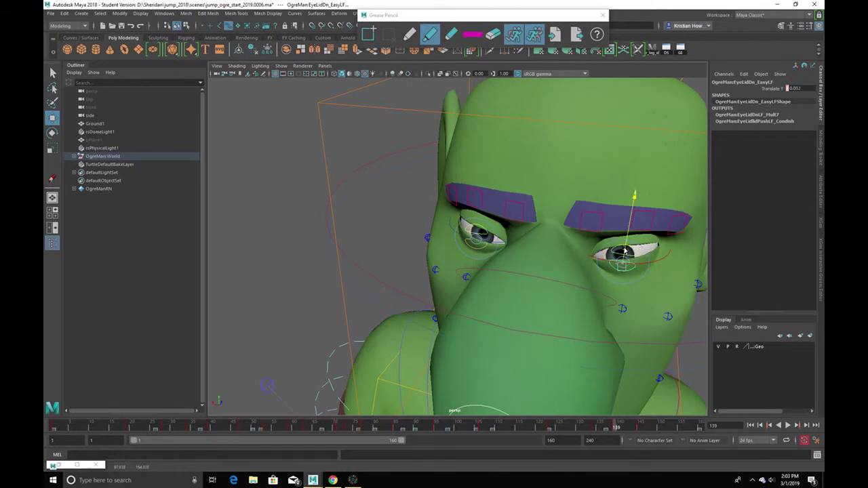
- Close the upper eyelids of both eyes at frame 139, with the left control at about 0.07 in Y
{"action": "left_click", "coordinate": [493, 235]}
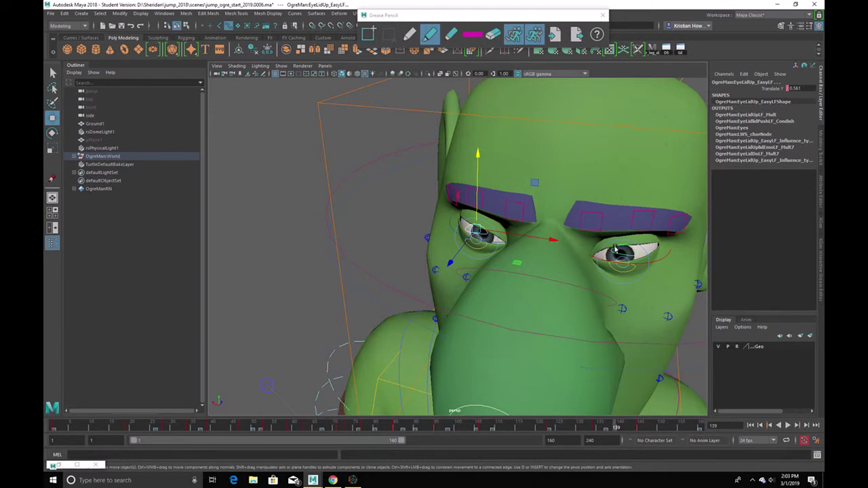
{"action": "left_click_drag", "start_coordinate": [474, 155], "coordinate": [476, 163]}
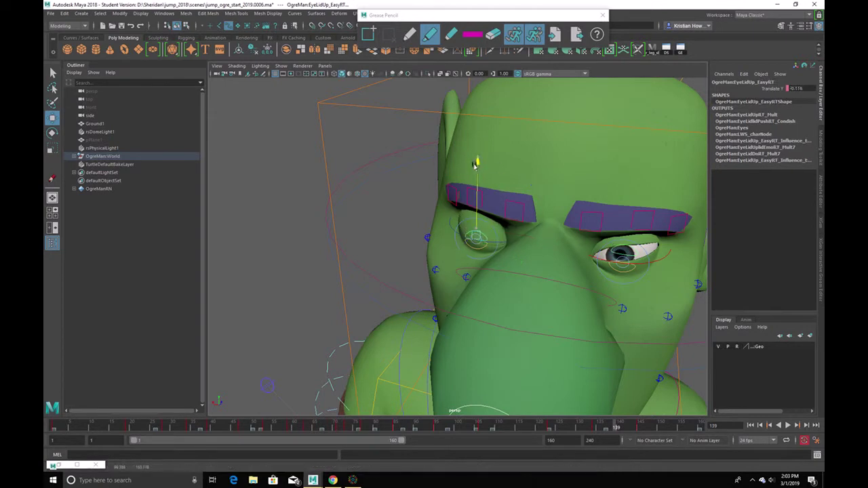
{"action": "left_click", "coordinate": [629, 250]}
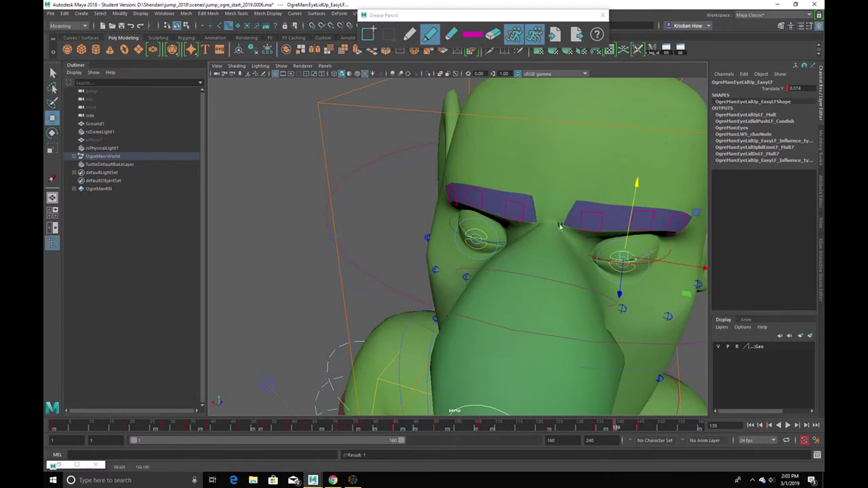
- Select all six brow controls and lower both brows with the blink at frame 139
{"action": "left_click", "coordinate": [594, 213]}
{"action": "left_click", "coordinate": [602, 216]}
{"action": "key", "text": "q"}
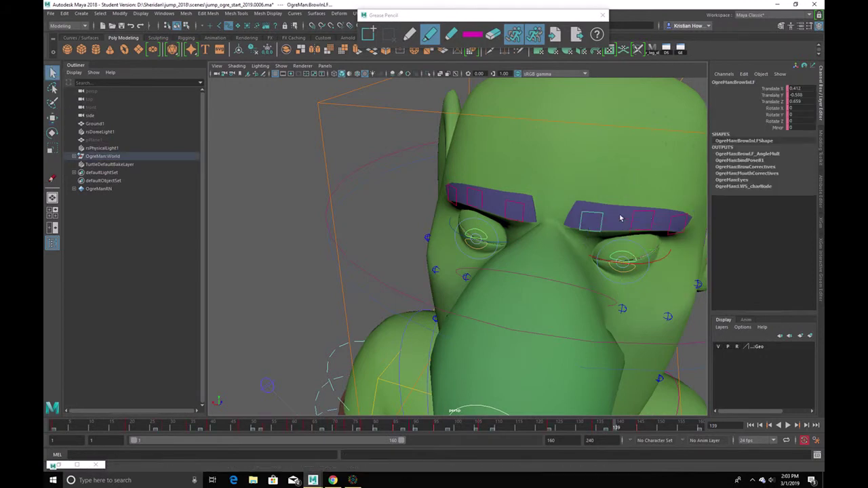
{"action": "left_click", "coordinate": [653, 216], "text": "shift"}
{"action": "left_click", "coordinate": [673, 218], "text": "shift"}
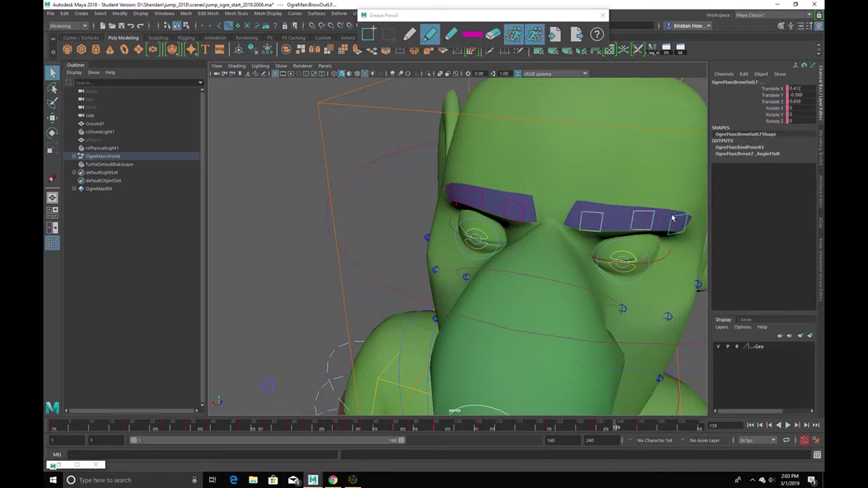
{"action": "left_click", "coordinate": [520, 205], "text": "shift"}
{"action": "left_click", "coordinate": [456, 193], "text": "shift"}
{"action": "key", "text": "w"}
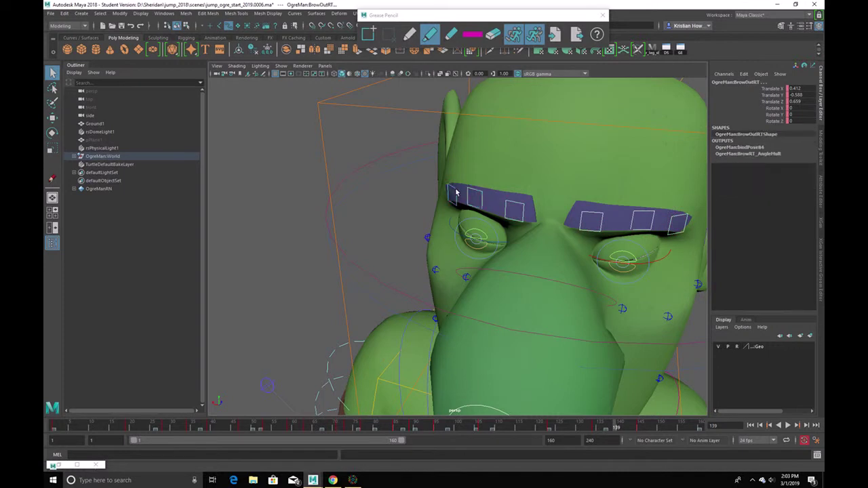
{"action": "left_click_drag", "start_coordinate": [455, 145], "coordinate": [587, 252]}
- Raise the right lower eyelid control to about -0.39 in Y at frame 145 and play back the animation
{"action": "left_click_drag", "start_coordinate": [597, 424], "coordinate": [669, 414]}
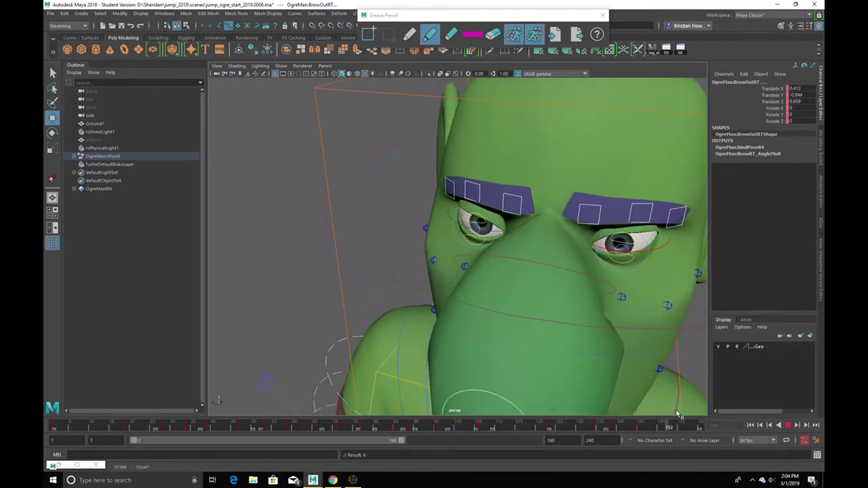
{"action": "key", "text": "q"}
{"action": "left_click", "coordinate": [482, 238]}
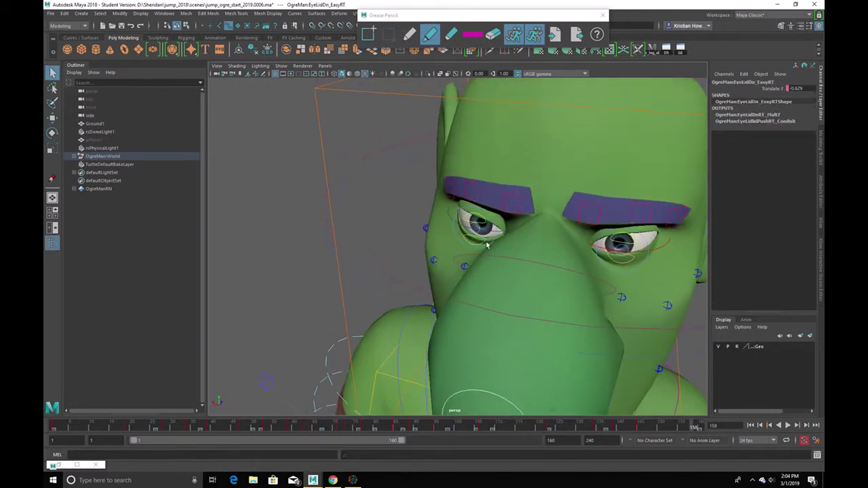
{"action": "key", "text": "e"}
{"action": "key", "text": "w"}
{"action": "left_click_drag", "start_coordinate": [472, 228], "coordinate": [472, 225]}
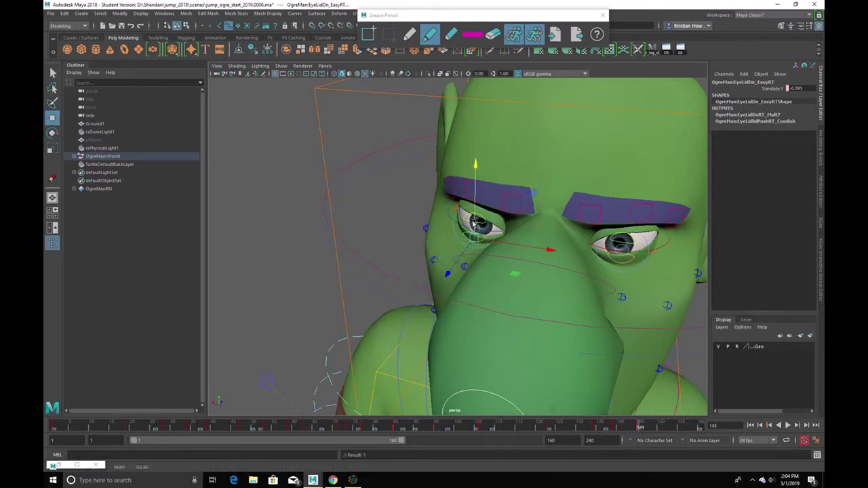
{"action": "key", "text": "alt+v"}
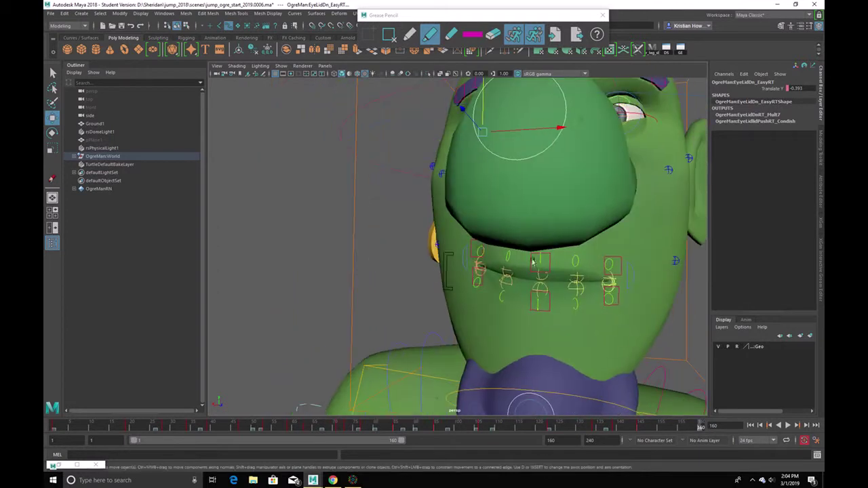
- Move the right and left mouth corner controls upward at frame 145 to shape a smile
{"action": "left_click", "coordinate": [640, 429]}
{"action": "left_click", "coordinate": [465, 264]}
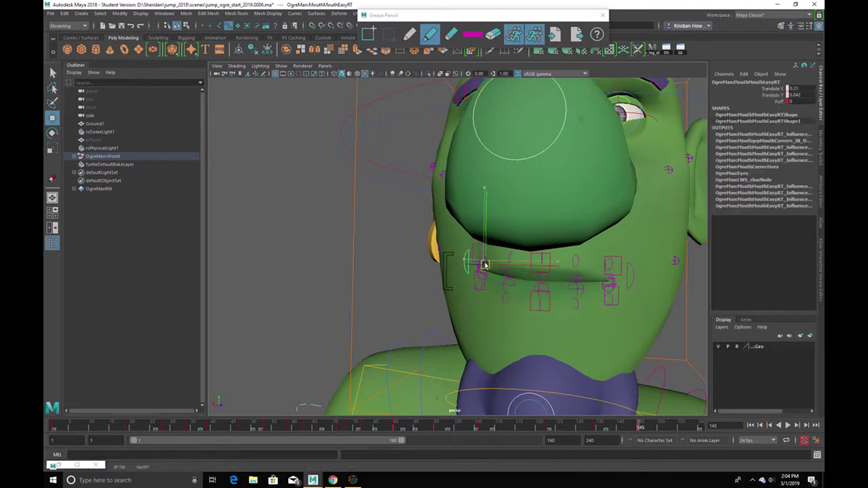
{"action": "left_click", "coordinate": [629, 274]}
{"action": "left_click_drag", "start_coordinate": [629, 274], "coordinate": [433, 248]}
- Review the smile, and move the left mouth corner control to about 1.26 in X and 3.53 in Y at frame 160
{"action": "left_click_drag", "start_coordinate": [432, 248], "coordinate": [479, 266], "text": "alt"}
{"action": "right_click_drag", "start_coordinate": [479, 266], "coordinate": [479, 268], "text": "alt"}
{"action": "left_click_drag", "start_coordinate": [628, 426], "coordinate": [595, 425]}
{"action": "key", "text": "alt+v"}
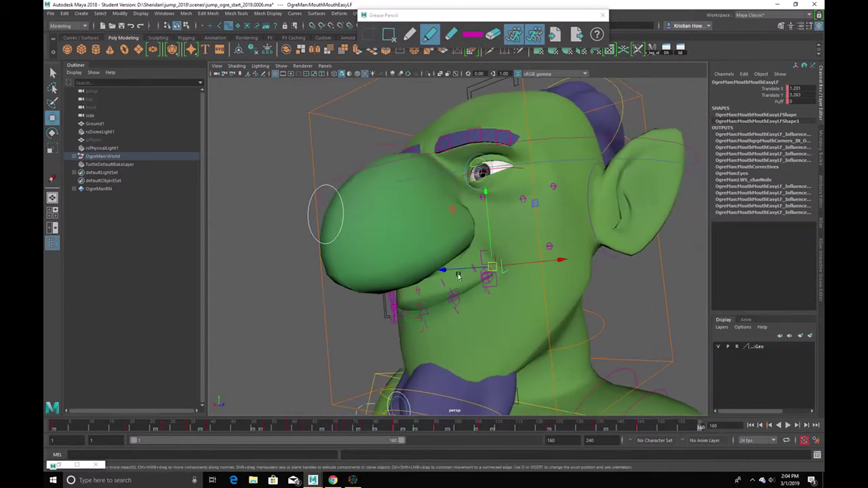
{"action": "left_click_drag", "start_coordinate": [497, 269], "coordinate": [498, 266]}
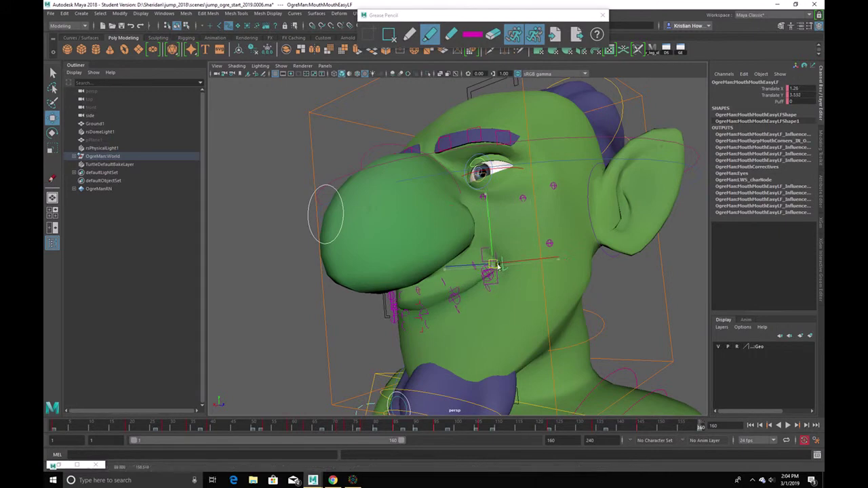
- At frame 160, raise the left upper lip micro control to about -0.33 in Z and the center one to about -0.386
{"action": "left_click", "coordinate": [444, 283]}
{"action": "key", "text": "w"}
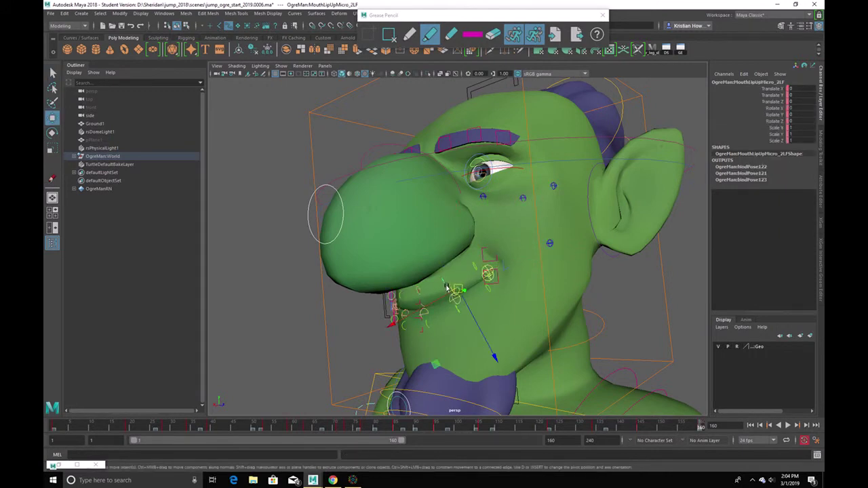
{"action": "left_click_drag", "start_coordinate": [465, 302], "coordinate": [466, 299]}
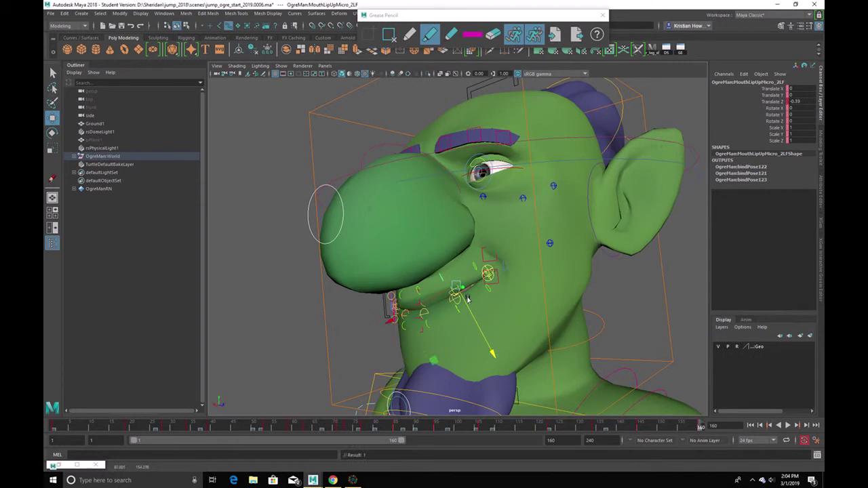
{"action": "left_click", "coordinate": [432, 311]}
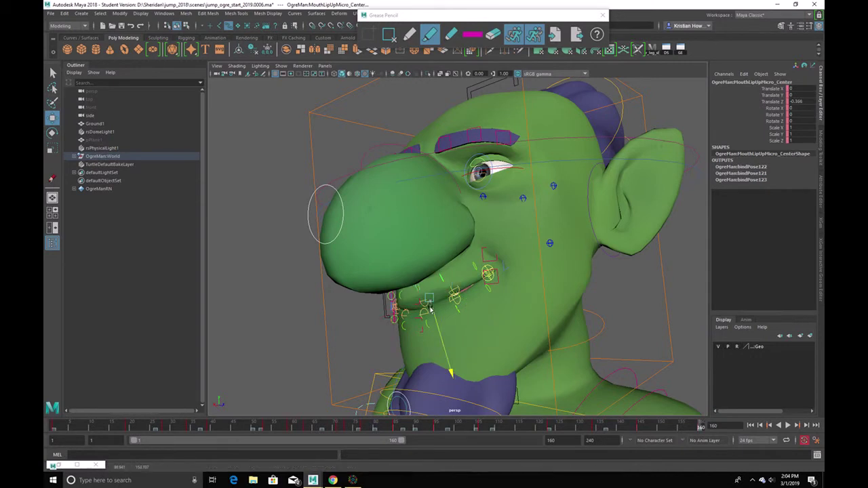
- Lower the left lower lip micro control to about 0.553 in Z and the center one to about 0.412 to part the lips
{"action": "left_click", "coordinate": [459, 312]}
{"action": "key", "text": "w"}
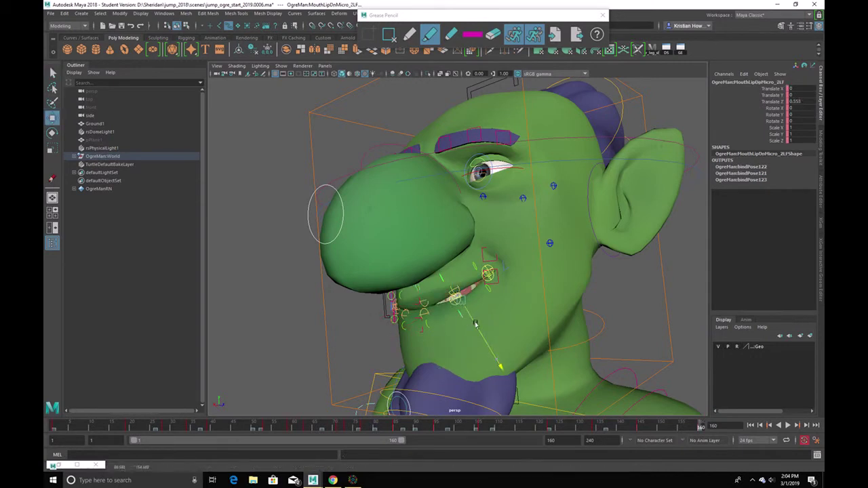
{"action": "left_click", "coordinate": [425, 314]}
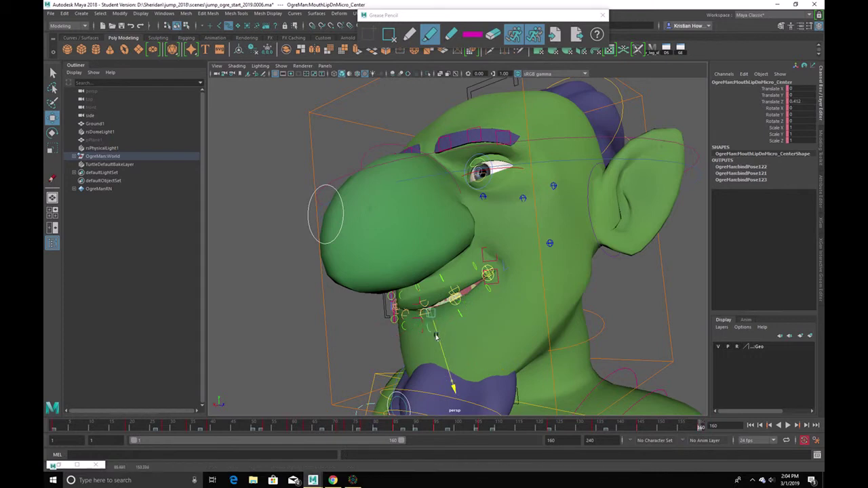
- Lower the jaw control in front of the beard to about -0.323 in Y at frame 160
{"action": "left_click", "coordinate": [408, 401]}
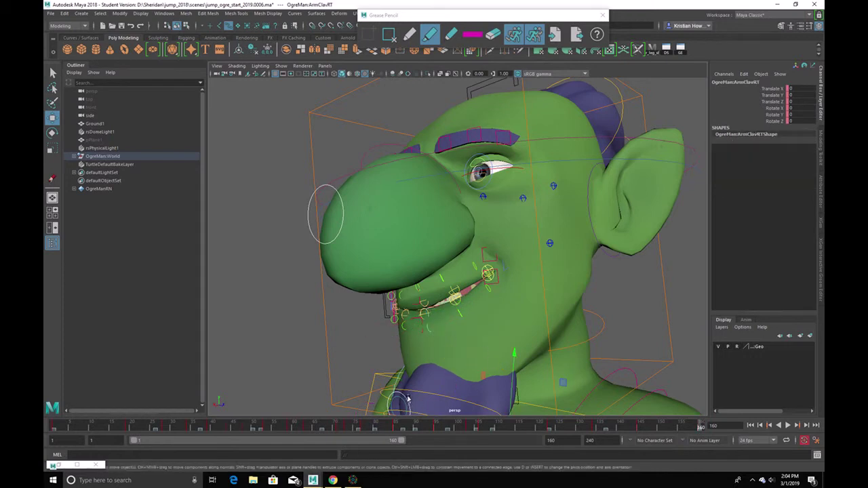
{"action": "key", "text": "e"}
{"action": "key", "text": "f"}
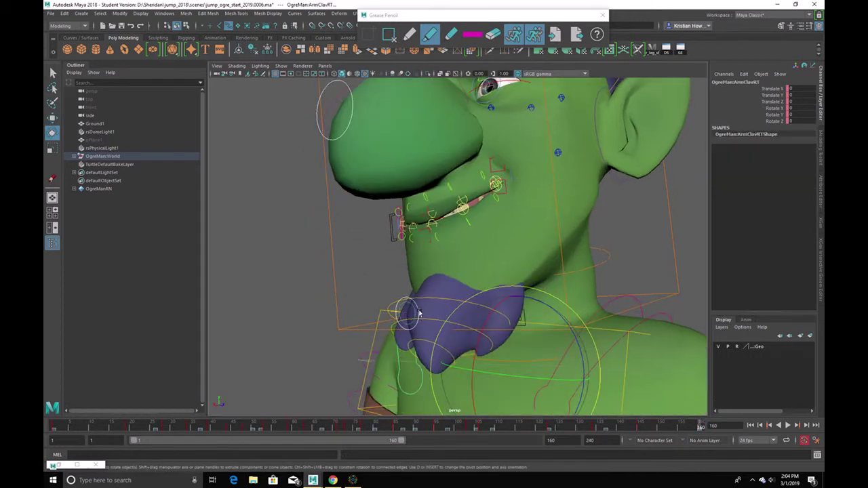
{"action": "left_click", "coordinate": [405, 303]}
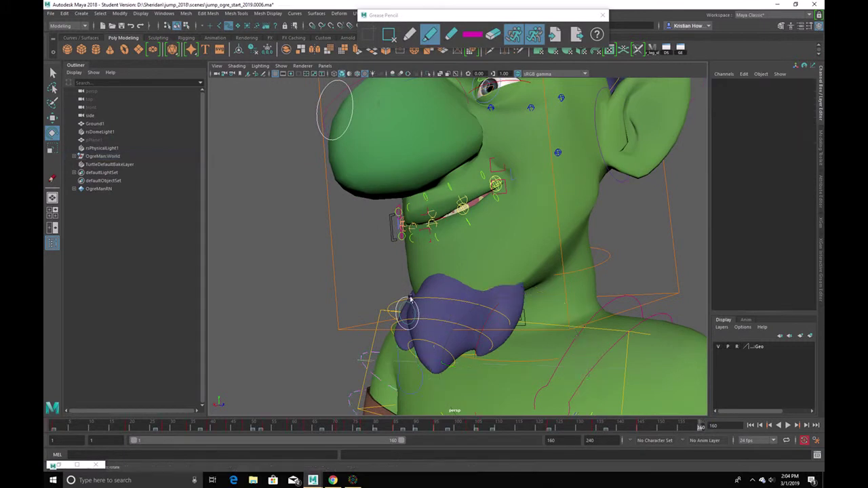
{"action": "left_click", "coordinate": [411, 303]}
{"action": "key", "text": "w"}
{"action": "left_click_drag", "start_coordinate": [400, 244], "coordinate": [401, 268]}
- Play back the animation and examine the face and the whole jump from several angles
{"action": "left_click_drag", "start_coordinate": [481, 248], "coordinate": [414, 248], "text": "alt"}
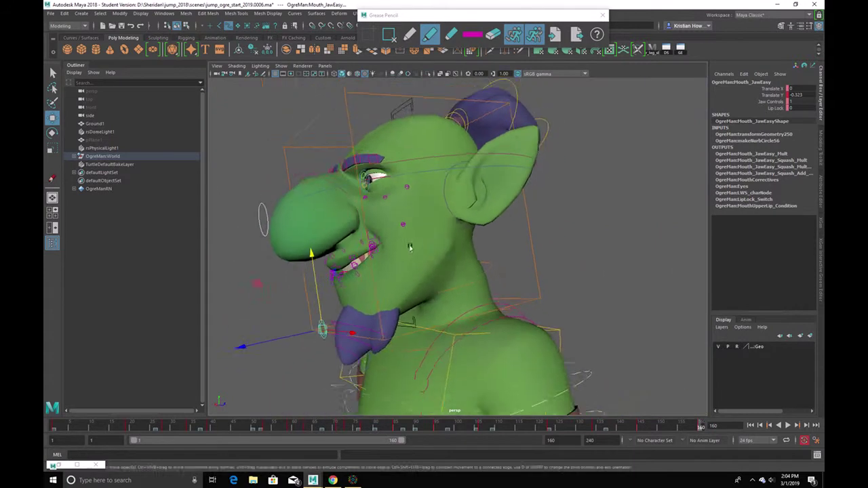
{"action": "scroll", "coordinate": [407, 249], "scroll_direction": "down", "scroll_amount": 3}
{"action": "left_click_drag", "start_coordinate": [491, 258], "coordinate": [407, 255], "text": "alt"}
{"action": "left_click_drag", "start_coordinate": [528, 267], "coordinate": [622, 395], "text": "alt"}
{"action": "key", "text": "alt+v"}
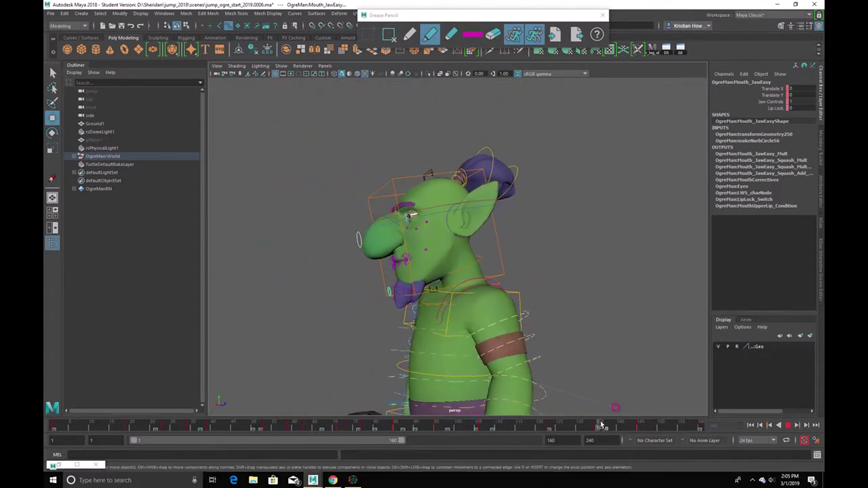
{"action": "right_click_drag", "start_coordinate": [601, 325], "coordinate": [674, 301], "text": "alt"}
{"action": "left_click", "coordinate": [500, 261]}
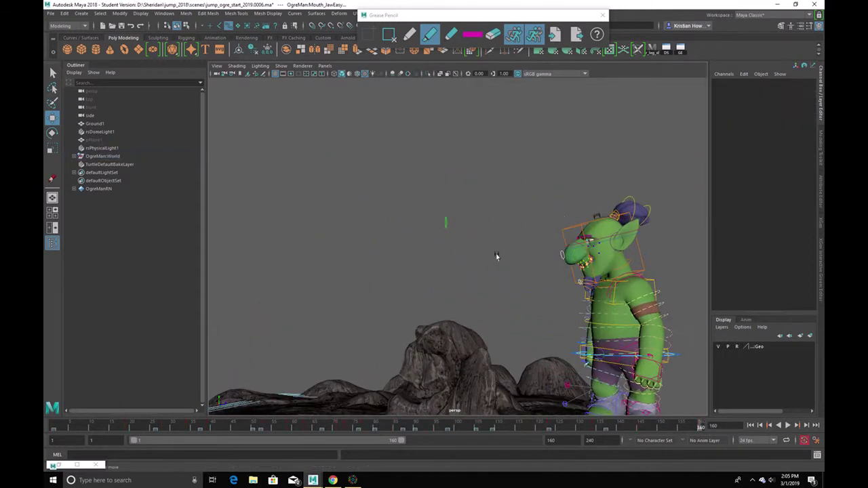
{"action": "left_click_drag", "start_coordinate": [506, 275], "coordinate": [607, 344], "text": "alt"}
{"action": "left_click", "coordinate": [791, 425]}
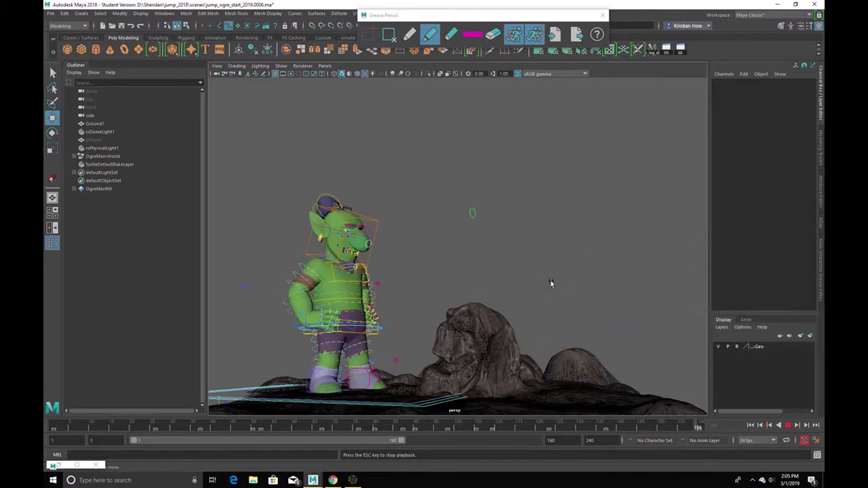
{"action": "left_click_drag", "start_coordinate": [505, 290], "coordinate": [513, 265], "text": "alt"}
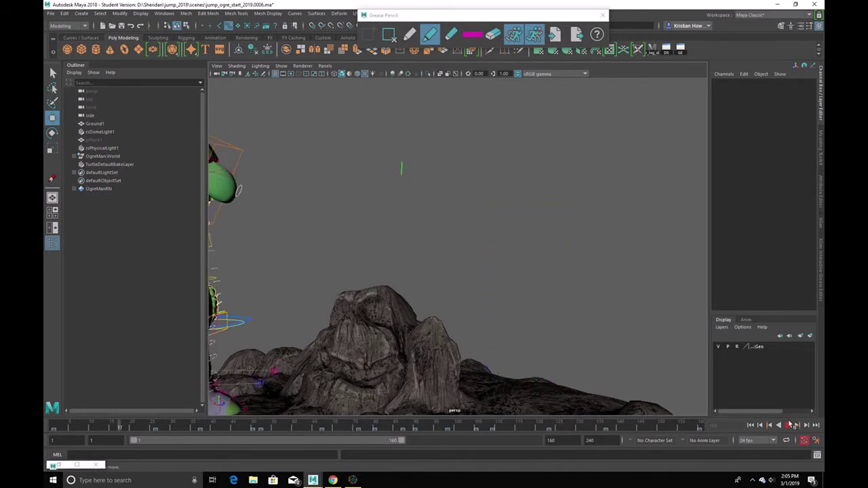
- At frame 110, rotate the right clavicle control, and rotate the left one to about -2.9, 17.7 and -4.4
{"action": "left_click_drag", "start_coordinate": [474, 430], "coordinate": [496, 432]}
{"action": "left_click_drag", "start_coordinate": [478, 284], "coordinate": [450, 284], "text": "alt"}
{"action": "left_click", "coordinate": [500, 238]}
{"action": "left_click", "coordinate": [504, 246]}
{"action": "left_click", "coordinate": [502, 240]}
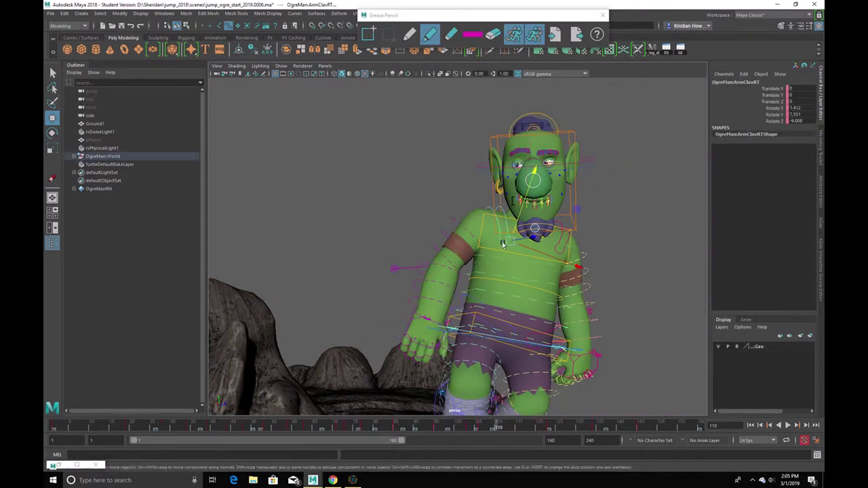
{"action": "key", "text": "alt+v"}
{"action": "left_click", "coordinate": [500, 427]}
{"action": "key", "text": "e"}
{"action": "left_click_drag", "start_coordinate": [443, 271], "coordinate": [446, 278]}
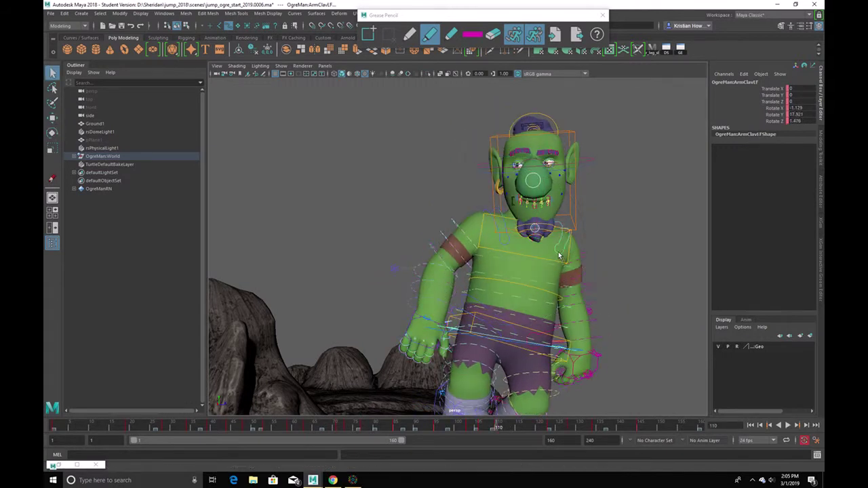
{"action": "key", "text": "e"}
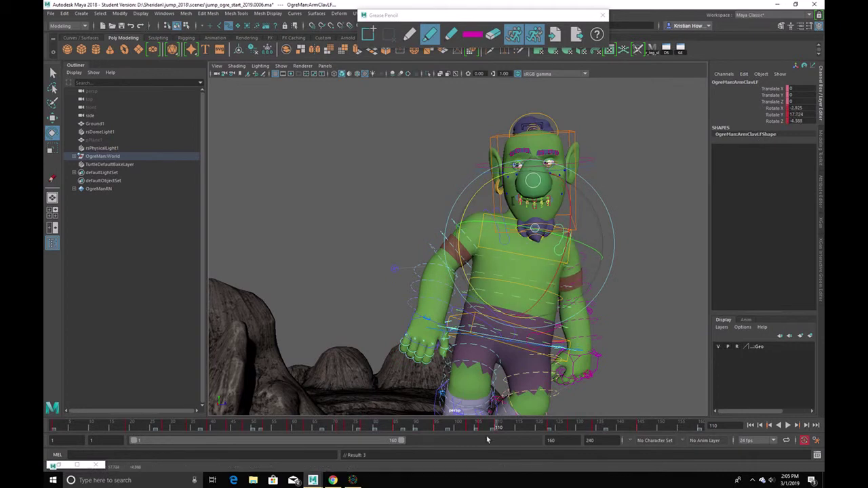
{"action": "key", "text": "alt+v"}
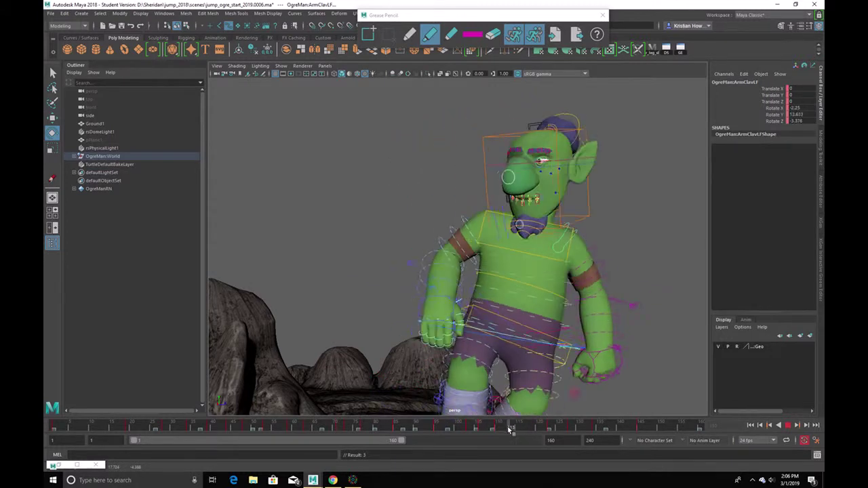
- Rotate the right and left arm IK controls at frame 107 to adjust the angle of both hands
{"action": "left_click_drag", "start_coordinate": [485, 432], "coordinate": [487, 433]}
{"action": "middle_click_drag", "start_coordinate": [484, 306], "coordinate": [518, 245], "text": "alt"}
{"action": "right_click_drag", "start_coordinate": [519, 246], "coordinate": [542, 314], "text": "alt"}
{"action": "left_click_drag", "start_coordinate": [542, 314], "coordinate": [487, 318], "text": "alt"}
{"action": "key", "text": "q"}
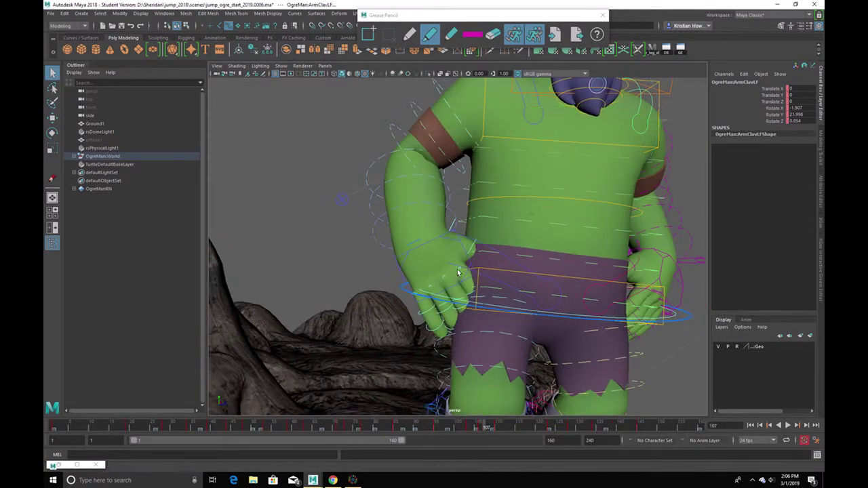
{"action": "left_click", "coordinate": [473, 269]}
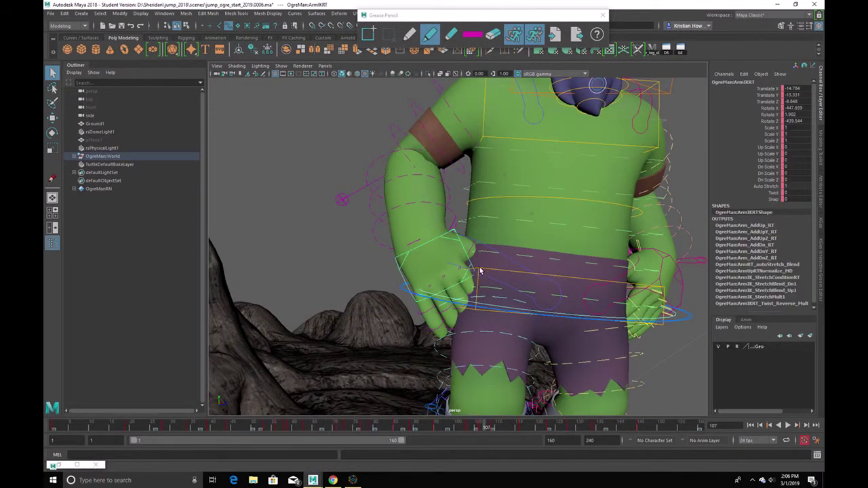
{"action": "key", "text": "e"}
{"action": "left_click_drag", "start_coordinate": [453, 272], "coordinate": [524, 290]}
{"action": "key", "text": "q"}
{"action": "left_click", "coordinate": [640, 279]}
{"action": "key", "text": "e"}
{"action": "key", "text": "q"}
- Rotate the right hand's index and middle finger controls at frame 107 to vary the finger pose
{"action": "left_click", "coordinate": [485, 297]}
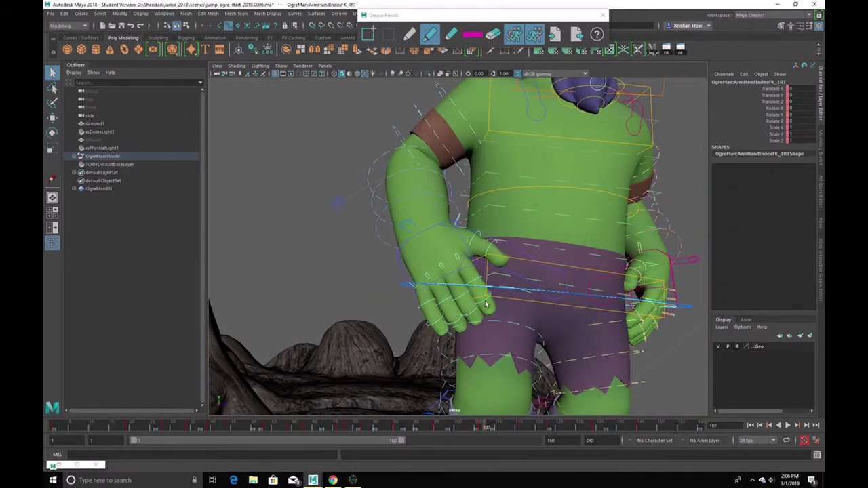
{"action": "key", "text": "e"}
{"action": "left_click_drag", "start_coordinate": [468, 285], "coordinate": [458, 290]}
{"action": "key", "text": "q"}
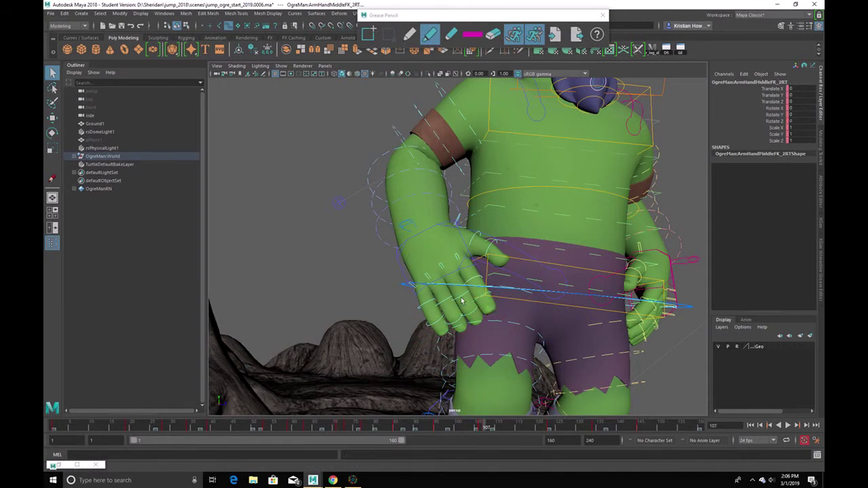
{"action": "key", "text": "e"}
{"action": "left_click_drag", "start_coordinate": [460, 296], "coordinate": [423, 308]}
- At frame 107, rotate the left arm IK control, and turn the left index and middle fingers about 13.2 and 13.3 in Z
{"action": "left_click", "coordinate": [632, 289]}
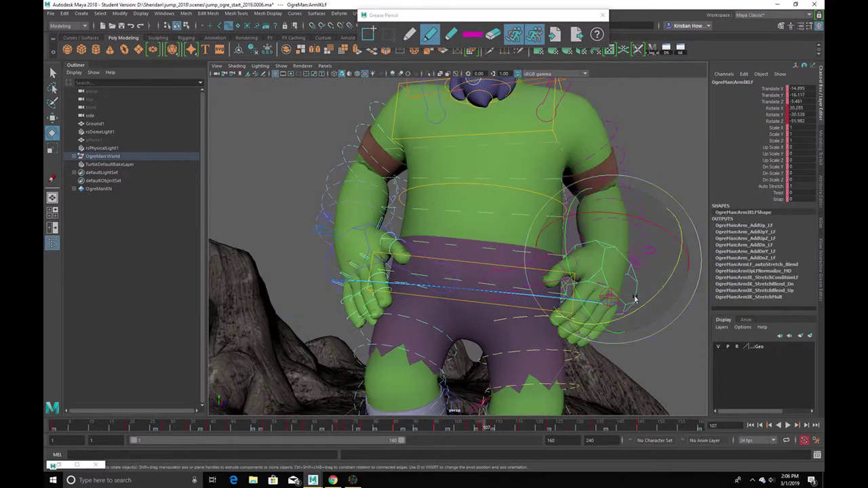
{"action": "key", "text": "q"}
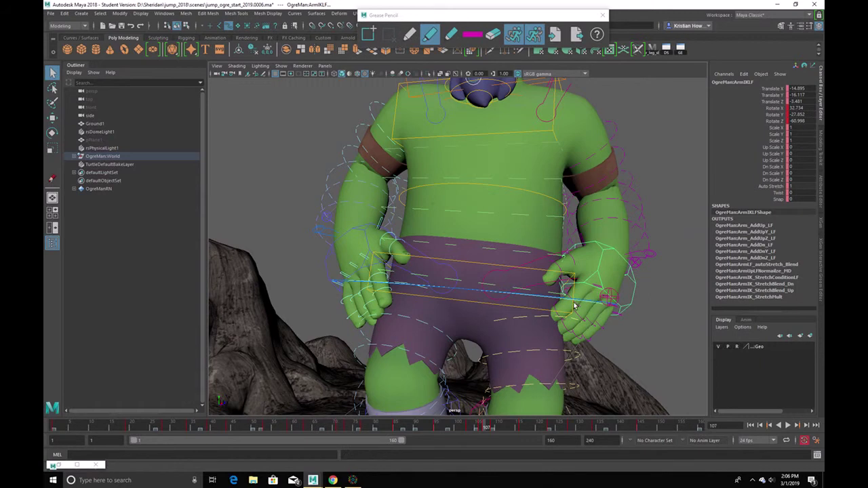
{"action": "left_click", "coordinate": [570, 310]}
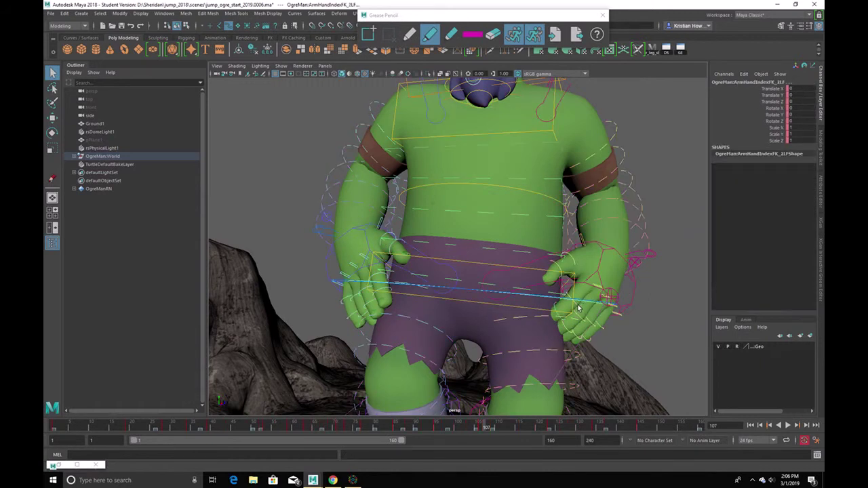
{"action": "key", "text": "e"}
{"action": "left_click_drag", "start_coordinate": [578, 346], "coordinate": [580, 322]}
{"action": "key", "text": "q"}
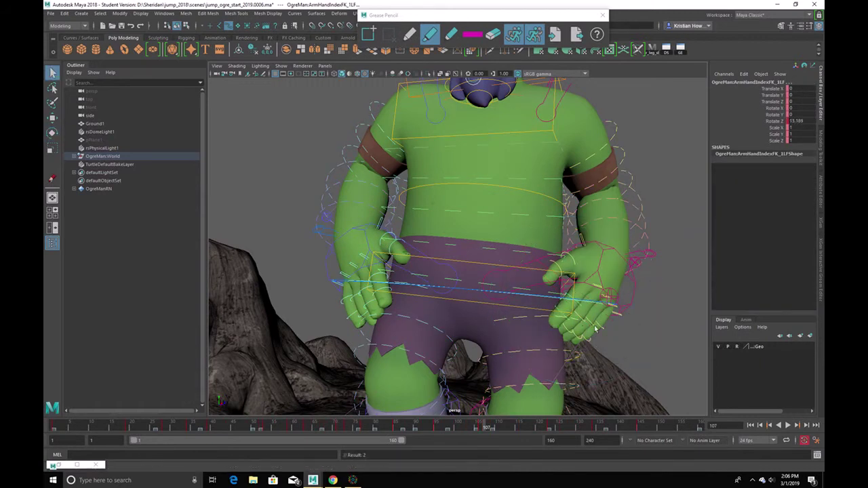
{"action": "key", "text": "e"}
{"action": "left_click_drag", "start_coordinate": [589, 360], "coordinate": [615, 357]}
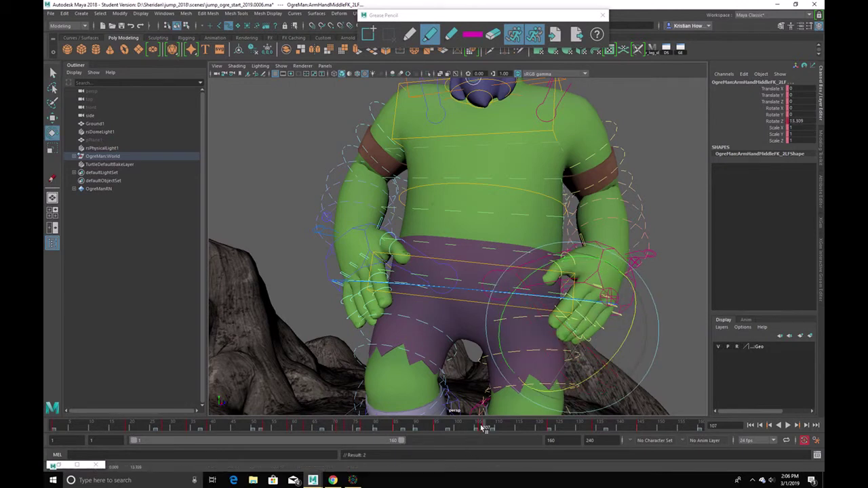
- Rotate the right hand's pinky control to about 2.7, -3.8 and 9.3 at frame 111
{"action": "key", "text": "alt+v"}
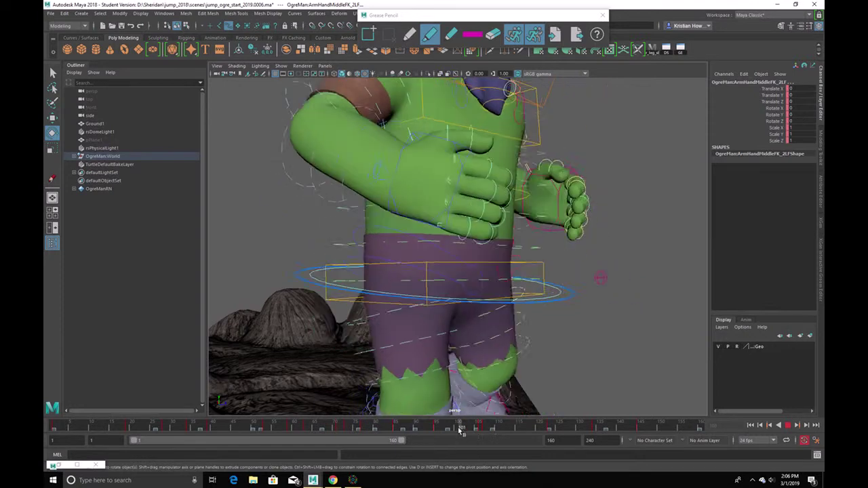
{"action": "left_click", "coordinate": [500, 429]}
{"action": "left_click_drag", "start_coordinate": [436, 348], "coordinate": [375, 341], "text": "alt"}
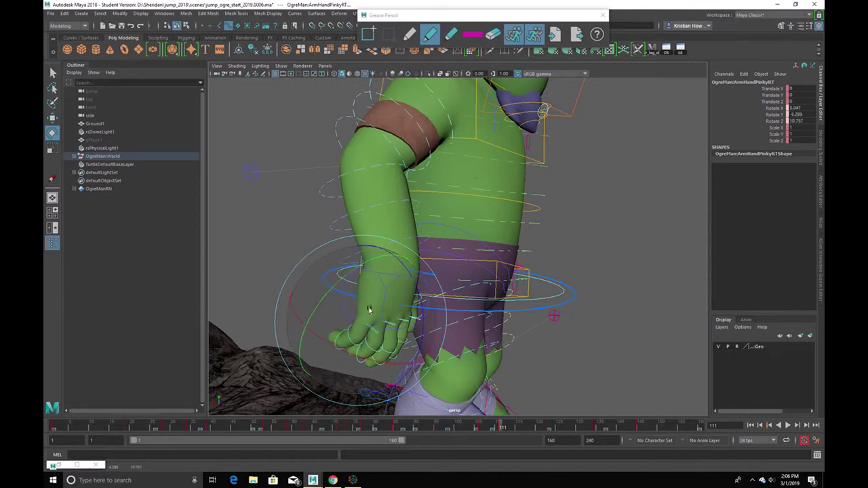
{"action": "left_click_drag", "start_coordinate": [369, 336], "coordinate": [344, 351], "text": "alt"}
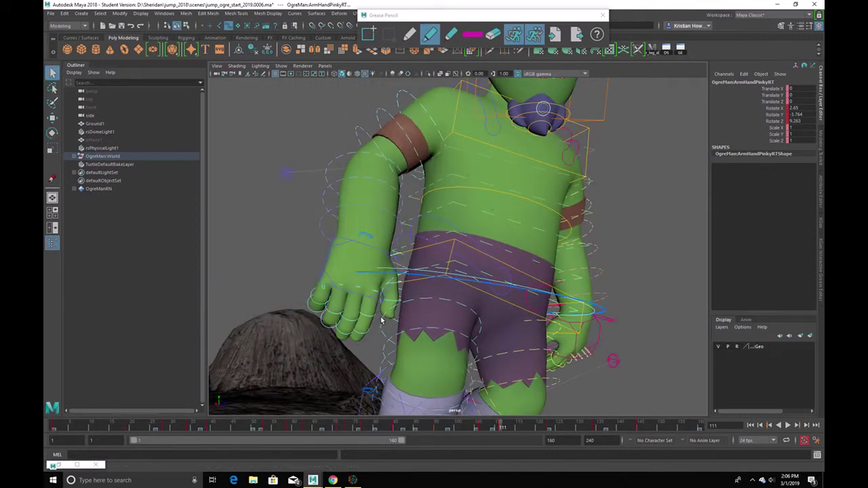
- Rotate the left thumb's second joint to about -19.9 in Z at frame 123 and about -14.6 in Z at frame 134
{"action": "left_click_drag", "start_coordinate": [486, 429], "coordinate": [550, 409]}
{"action": "left_click_drag", "start_coordinate": [510, 349], "coordinate": [562, 341], "text": "alt"}
{"action": "scroll", "coordinate": [536, 292], "scroll_direction": "up", "scroll_amount": 3}
{"action": "left_click", "coordinate": [501, 286]}
{"action": "left_click", "coordinate": [505, 282]}
{"action": "left_click_drag", "start_coordinate": [546, 394], "coordinate": [543, 314], "text": "alt"}
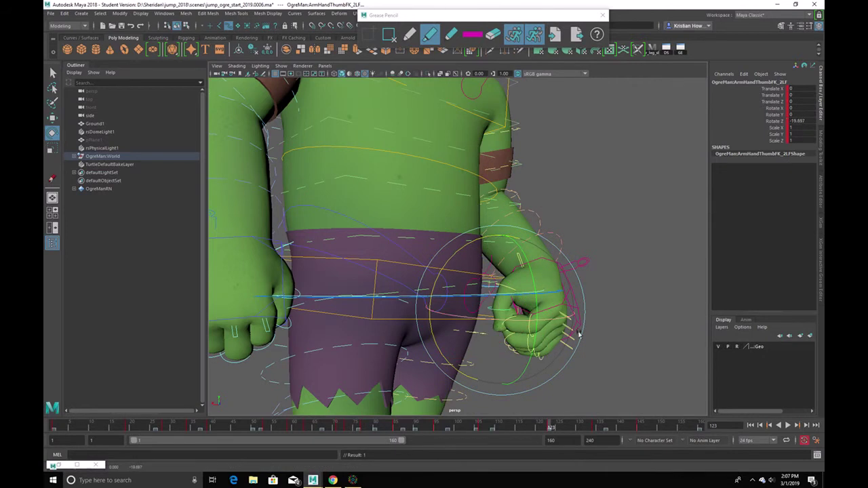
{"action": "left_click_drag", "start_coordinate": [663, 365], "coordinate": [545, 323], "text": "alt"}
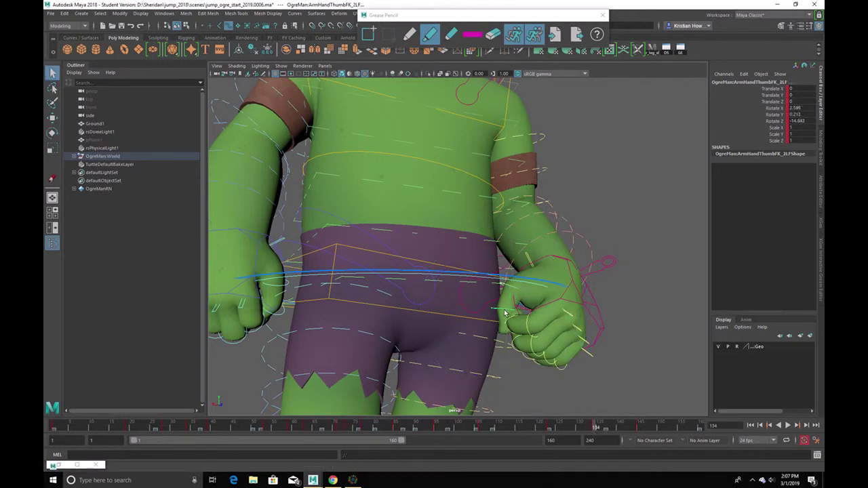
- Play back the animation and review the hands and the full jump and landing from several angles
{"action": "key", "text": "alt+v"}
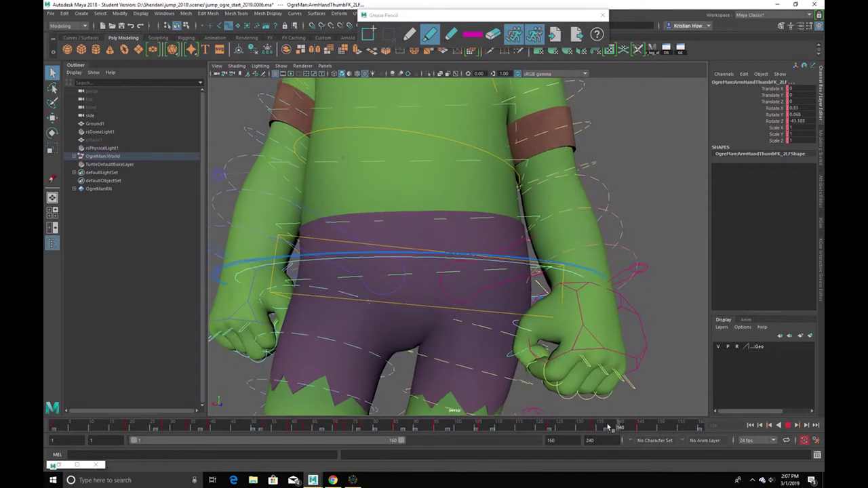
{"action": "right_click_drag", "start_coordinate": [627, 402], "coordinate": [494, 337], "text": "alt"}
{"action": "middle_click_drag", "start_coordinate": [494, 337], "coordinate": [542, 368], "text": "alt"}
{"action": "left_click_drag", "start_coordinate": [543, 367], "coordinate": [515, 372], "text": "alt"}
{"action": "left_click", "coordinate": [603, 337]}
{"action": "middle_click_drag", "start_coordinate": [603, 336], "coordinate": [623, 344], "text": "alt"}
{"action": "right_click_drag", "start_coordinate": [624, 345], "coordinate": [612, 343], "text": "alt"}
{"action": "middle_click_drag", "start_coordinate": [612, 344], "coordinate": [673, 354], "text": "alt"}
{"action": "left_click_drag", "start_coordinate": [577, 312], "coordinate": [537, 320], "text": "alt"}
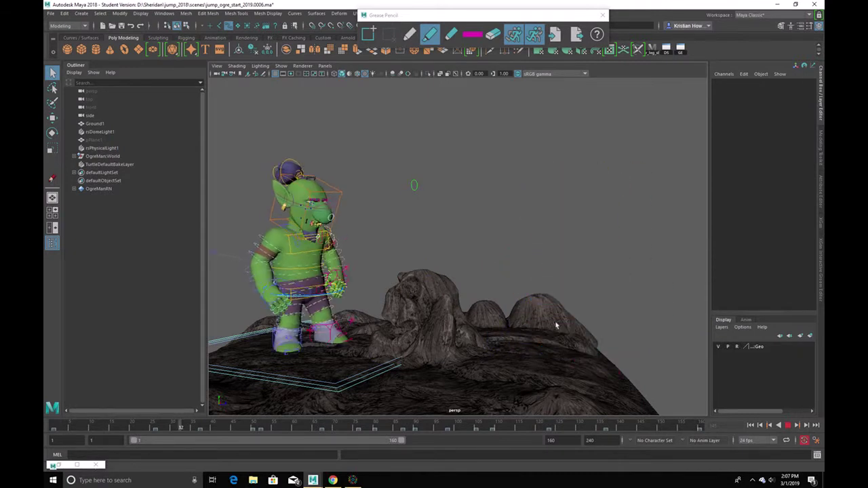
{"action": "left_click_drag", "start_coordinate": [616, 262], "coordinate": [597, 257], "text": "alt"}
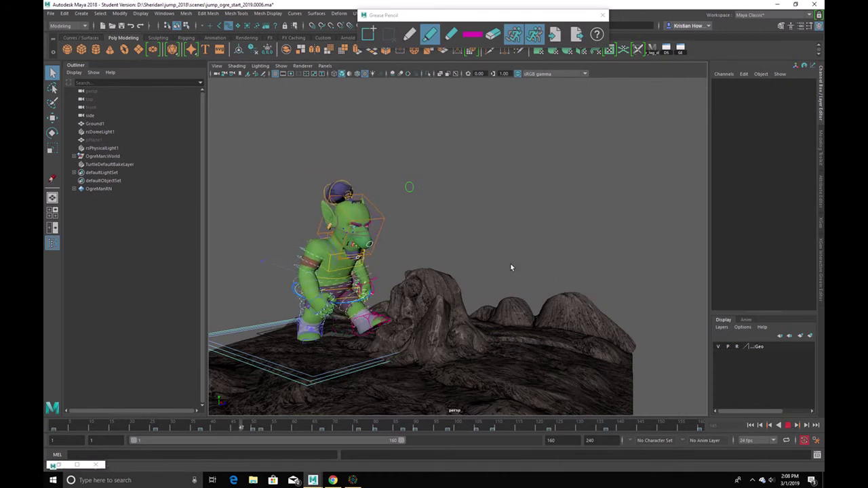
{"action": "left_click_drag", "start_coordinate": [526, 260], "coordinate": [594, 263], "text": "alt"}
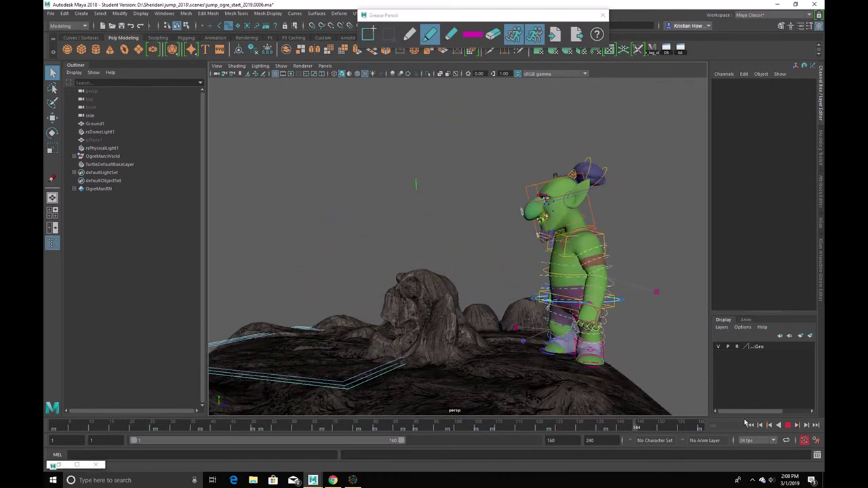
{"action": "left_click", "coordinate": [788, 425]}
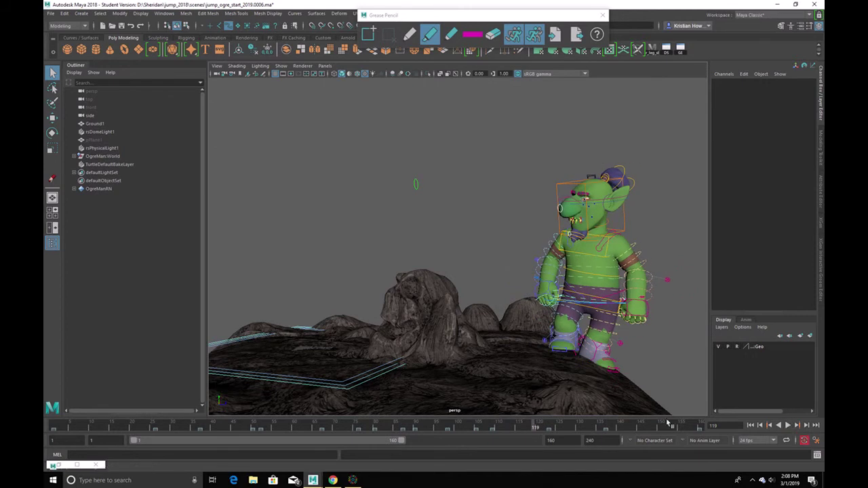